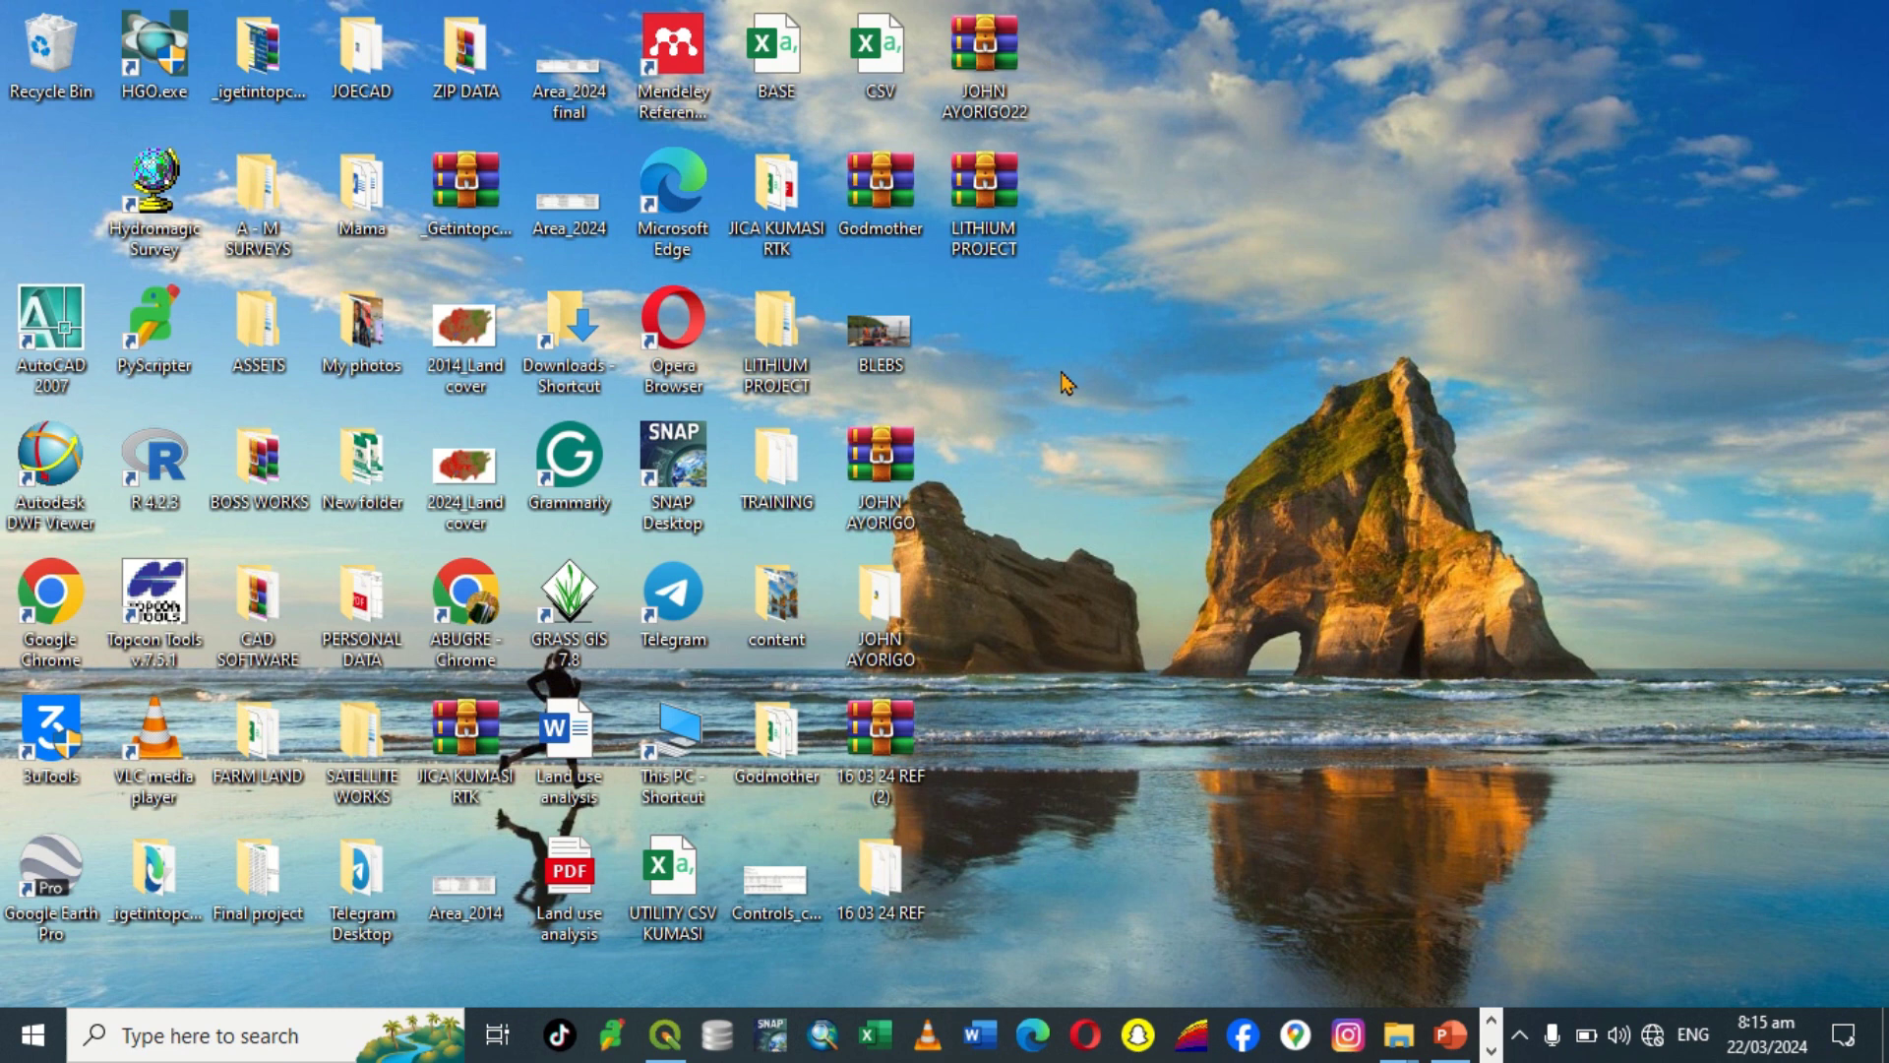
Step: Open the data folder inside the 19 03 2024 folder of LITHIUM PROJECT
left_click(776, 356)
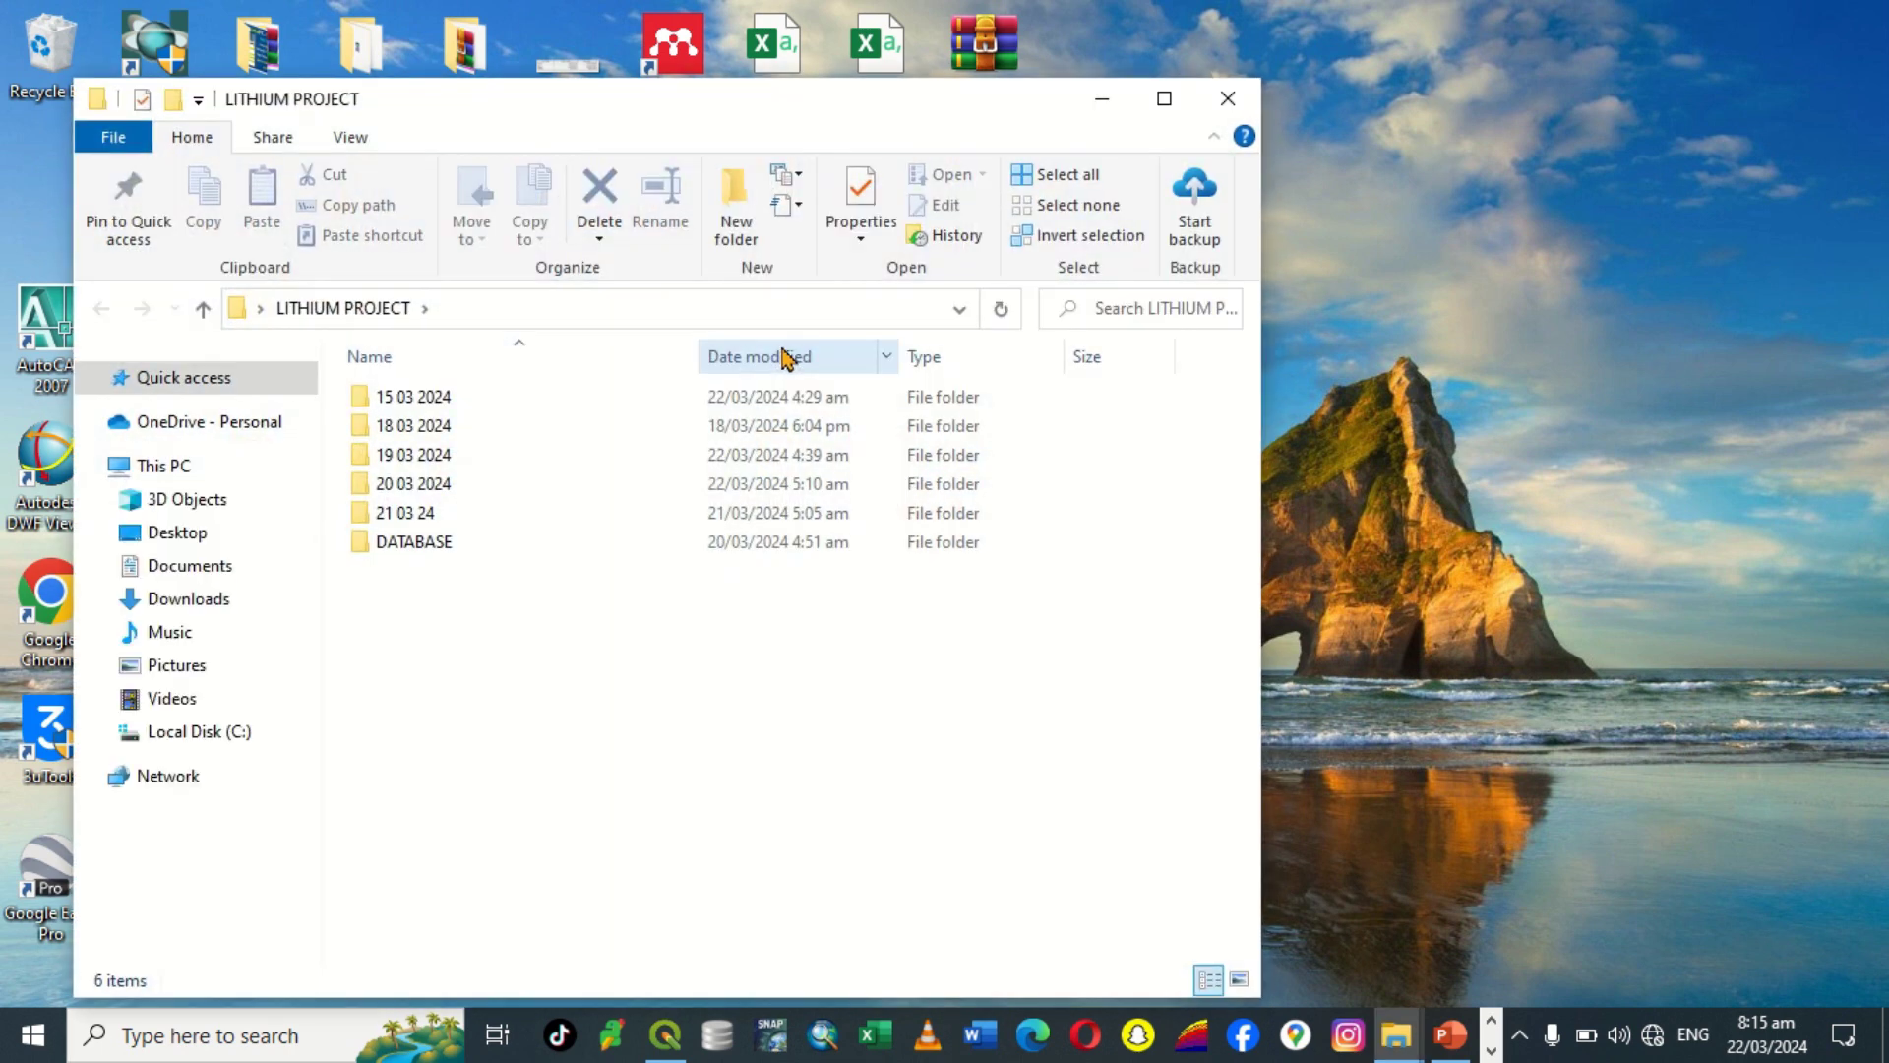
double_click(515, 459)
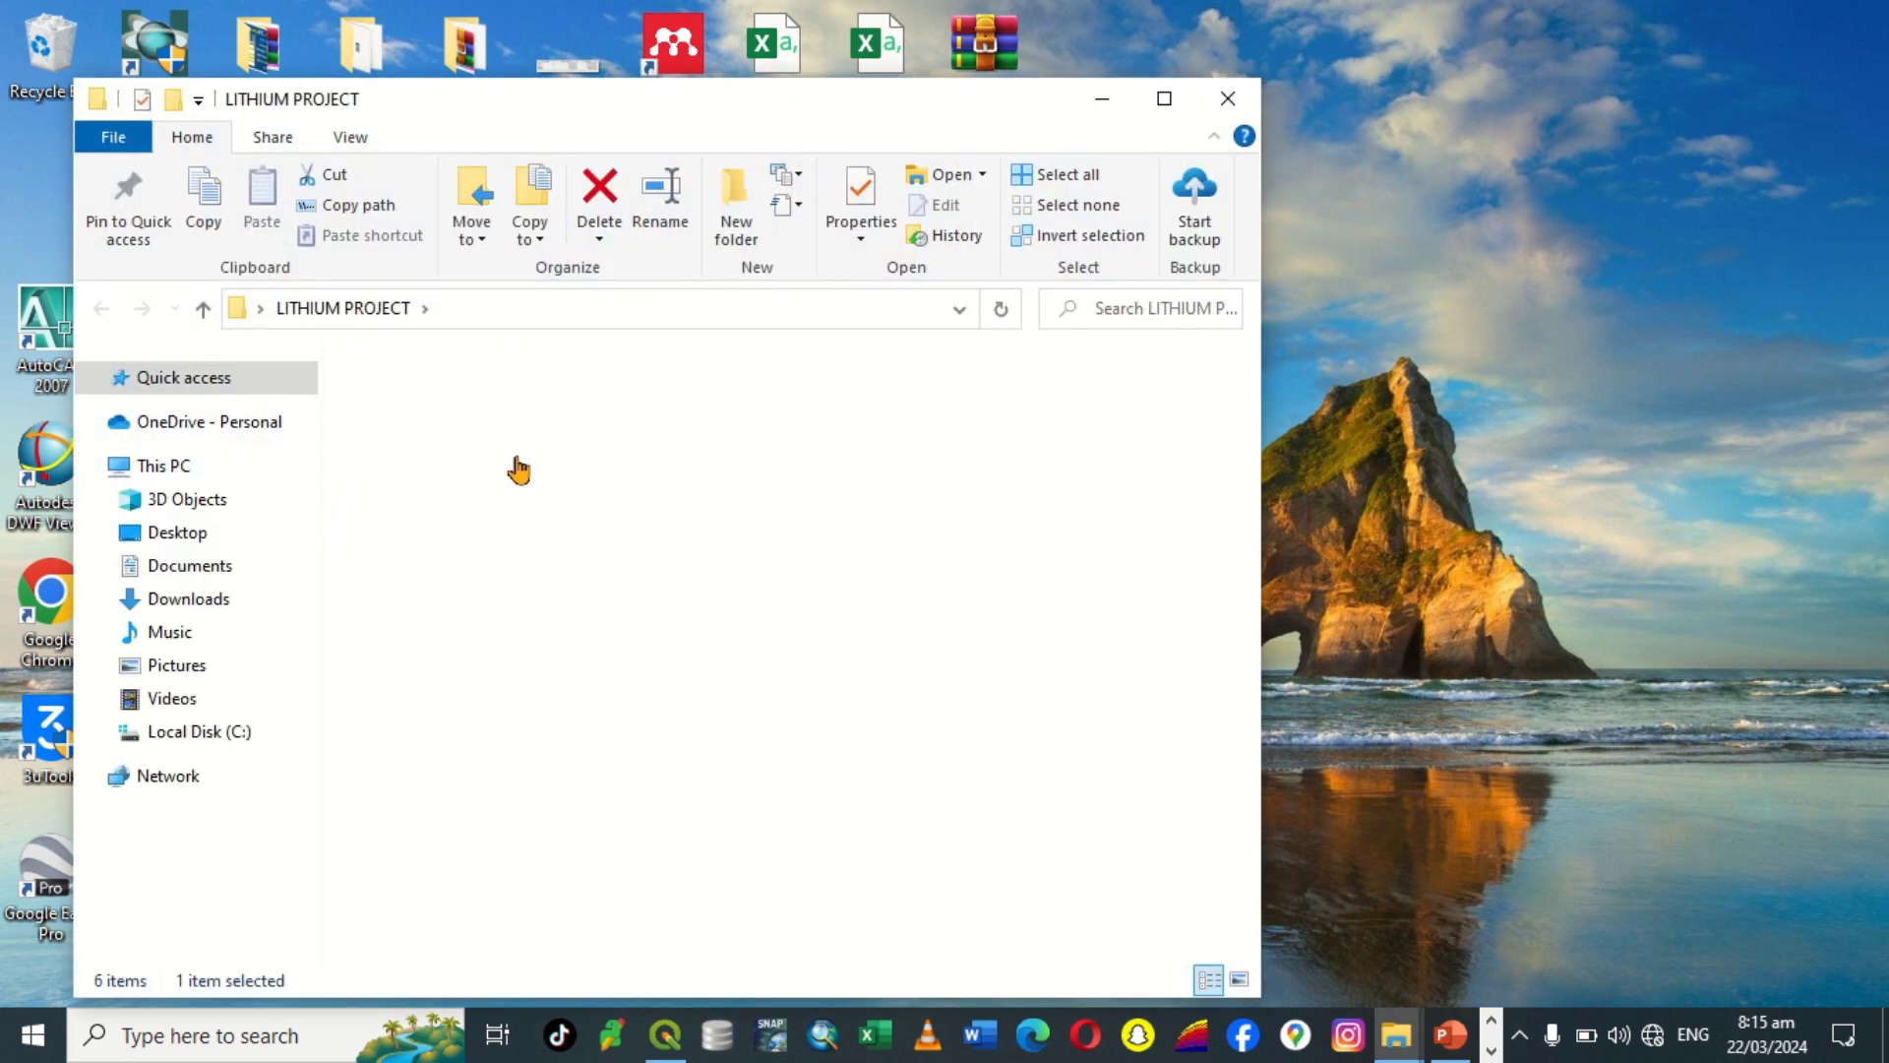
left_click(604, 523)
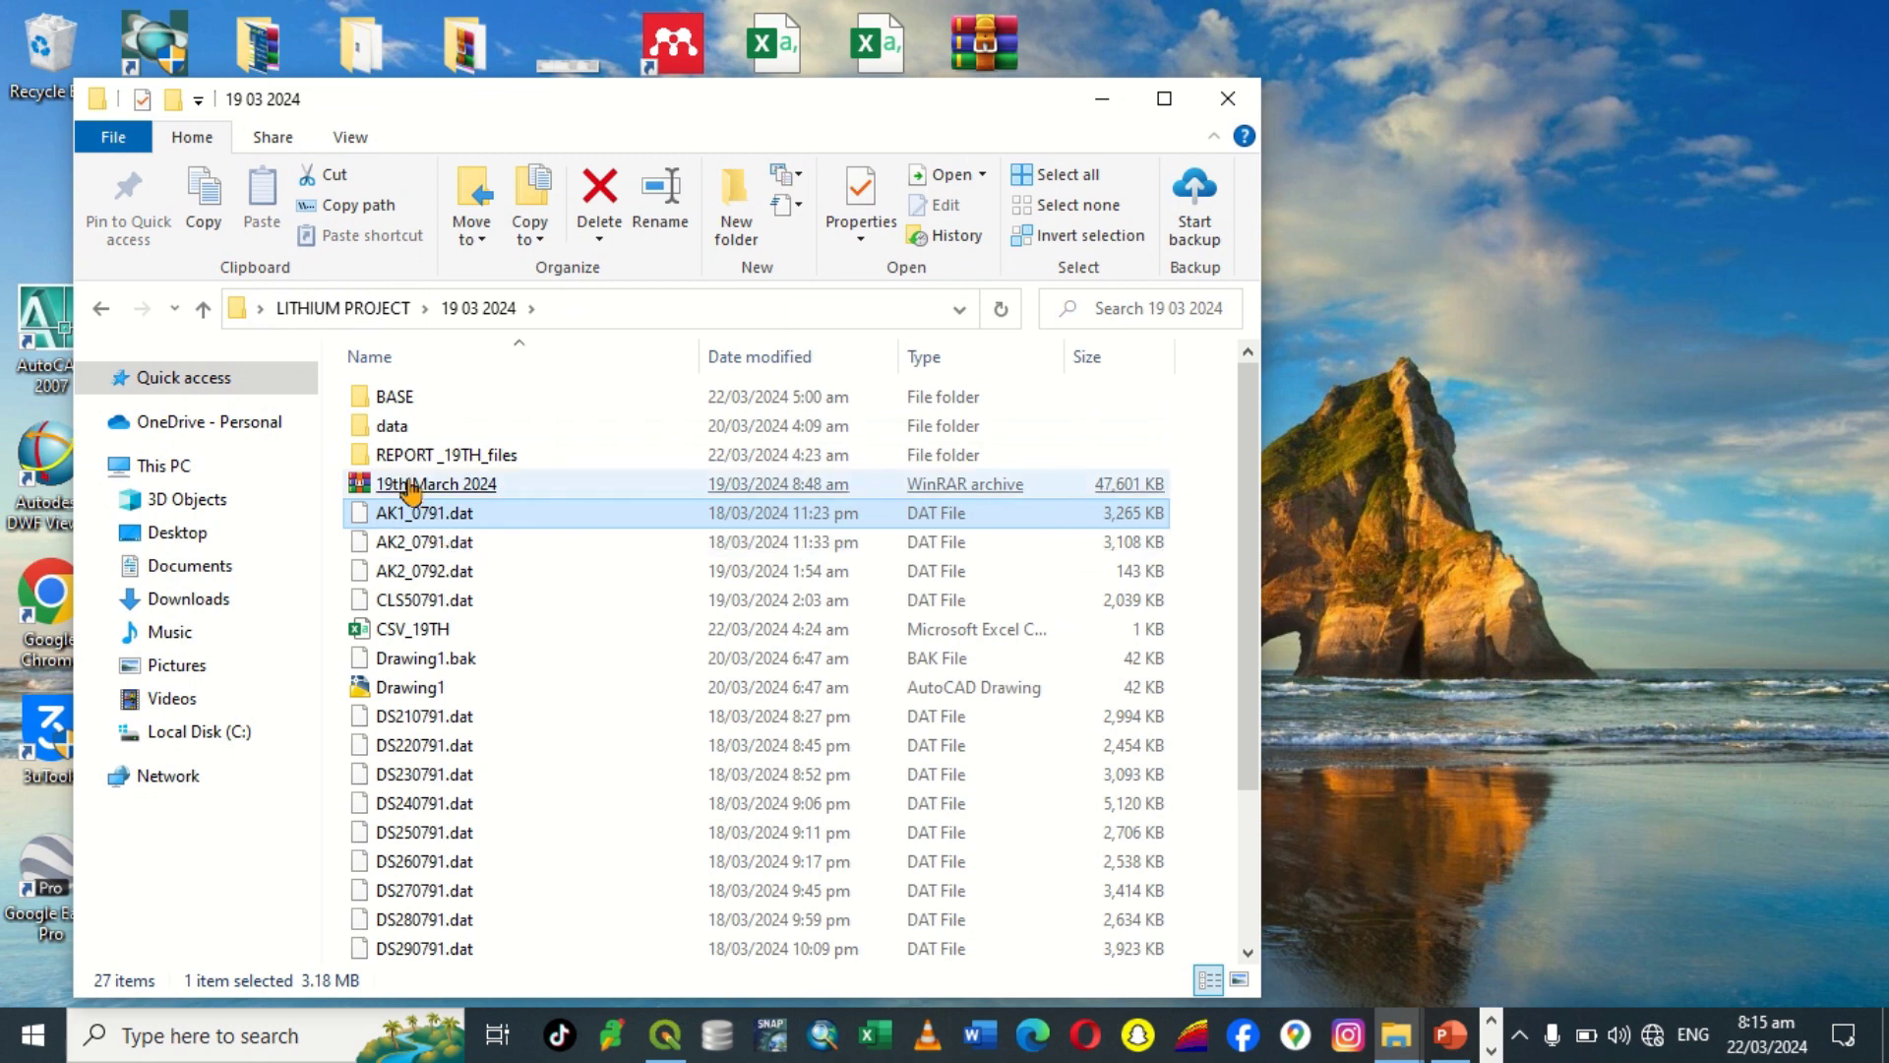
left_click(429, 433)
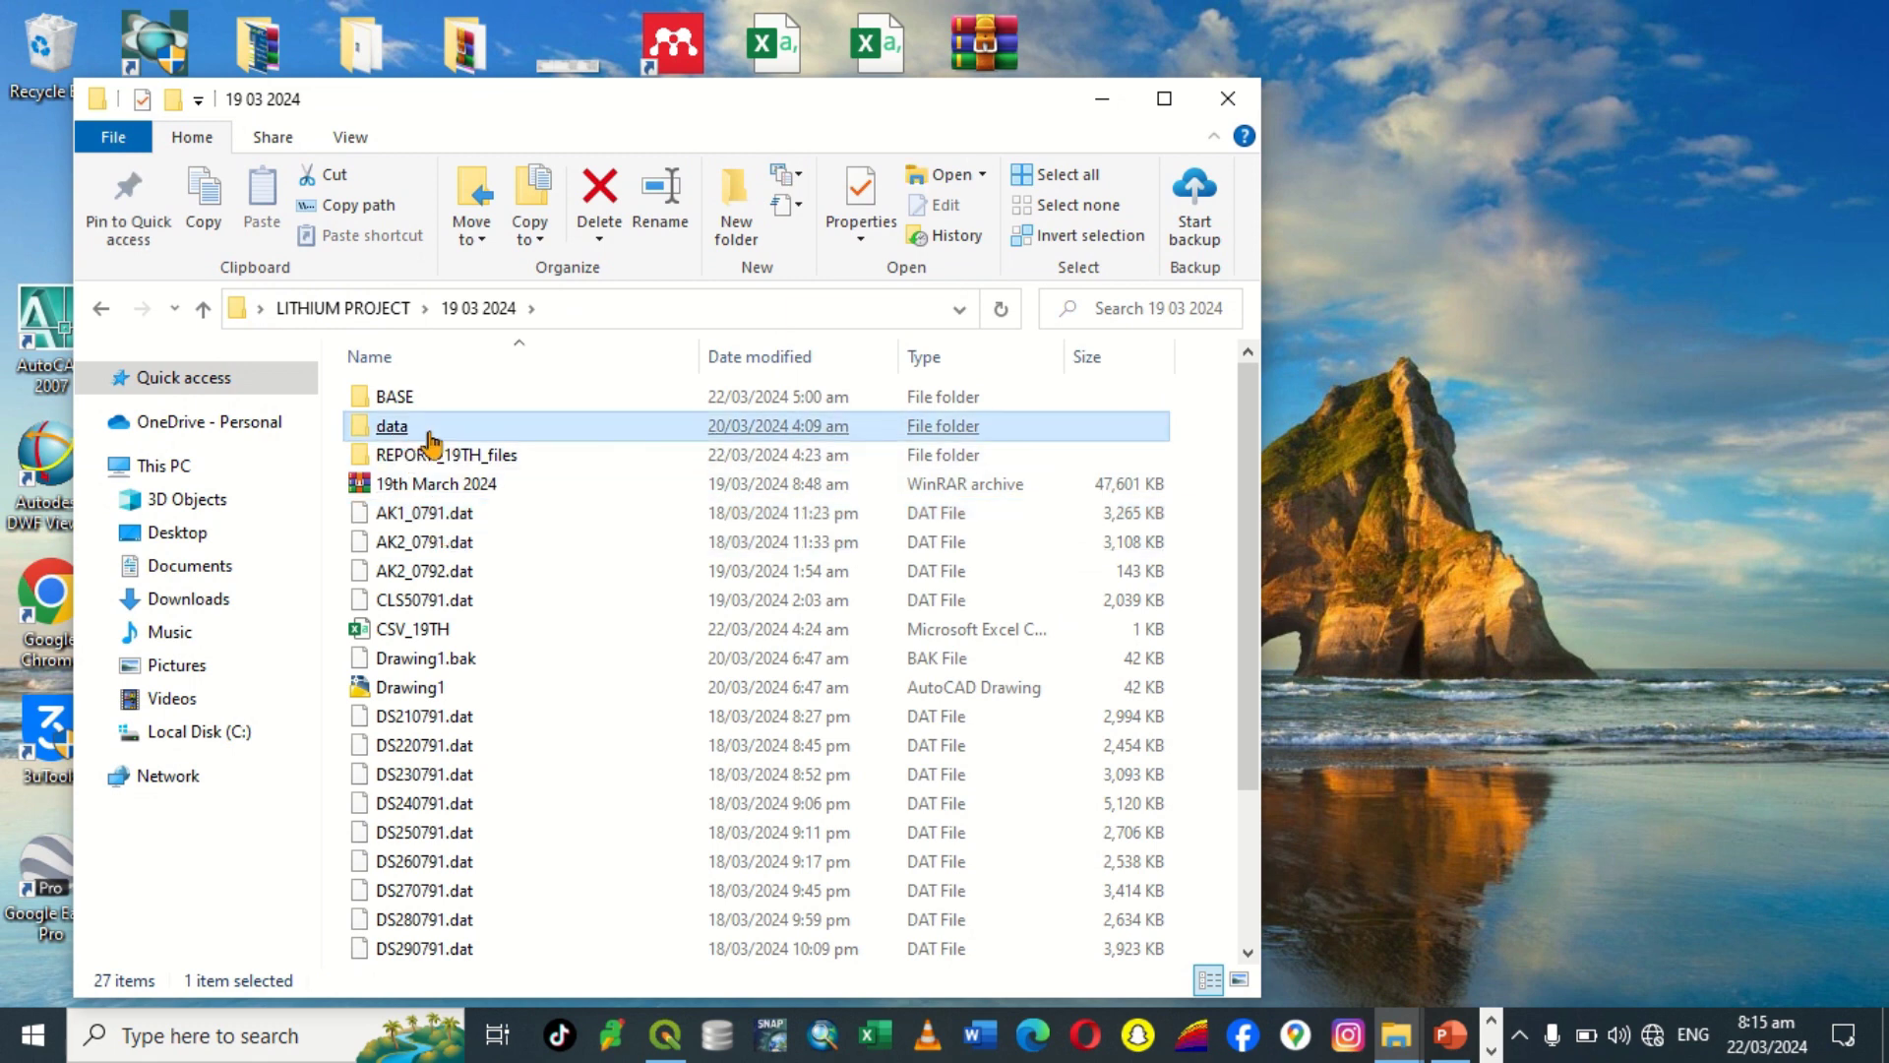
double_click(429, 439)
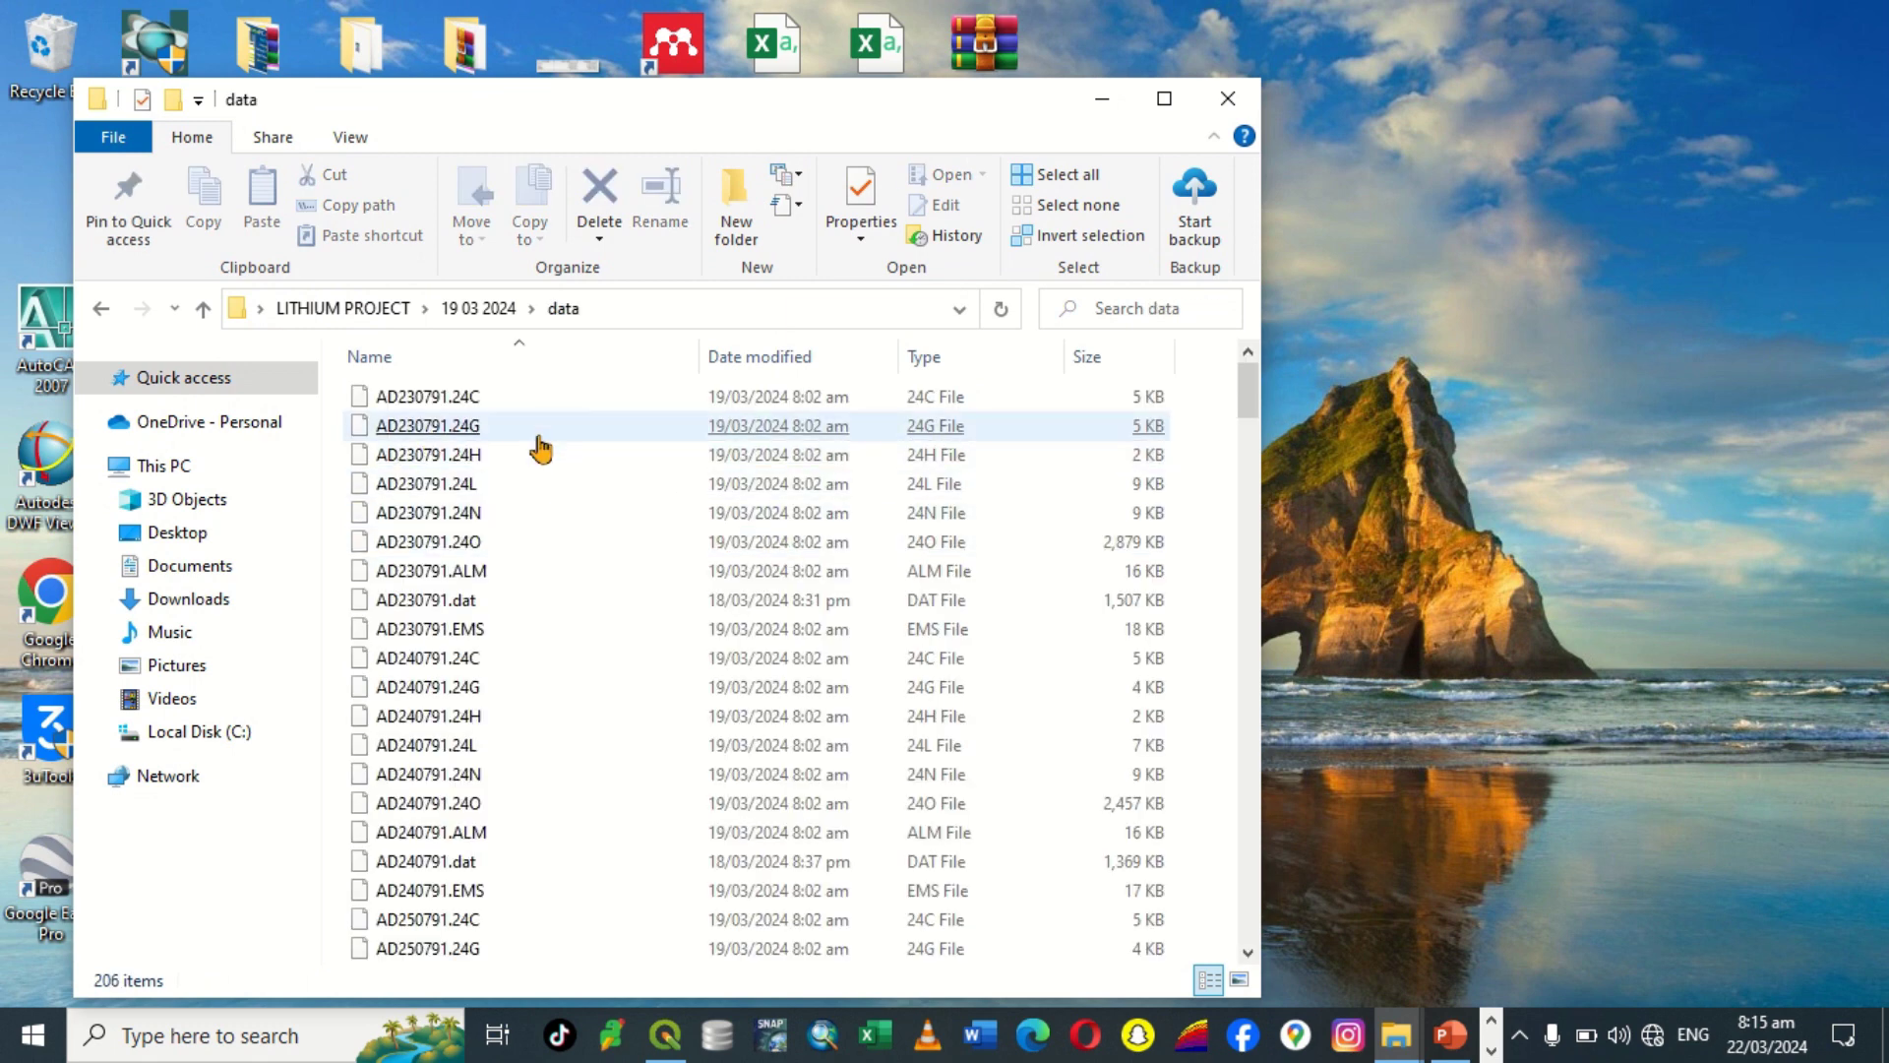
Step: Examine the different file types belonging to points AD23 and AD24 in the data folder
left_click(623, 657)
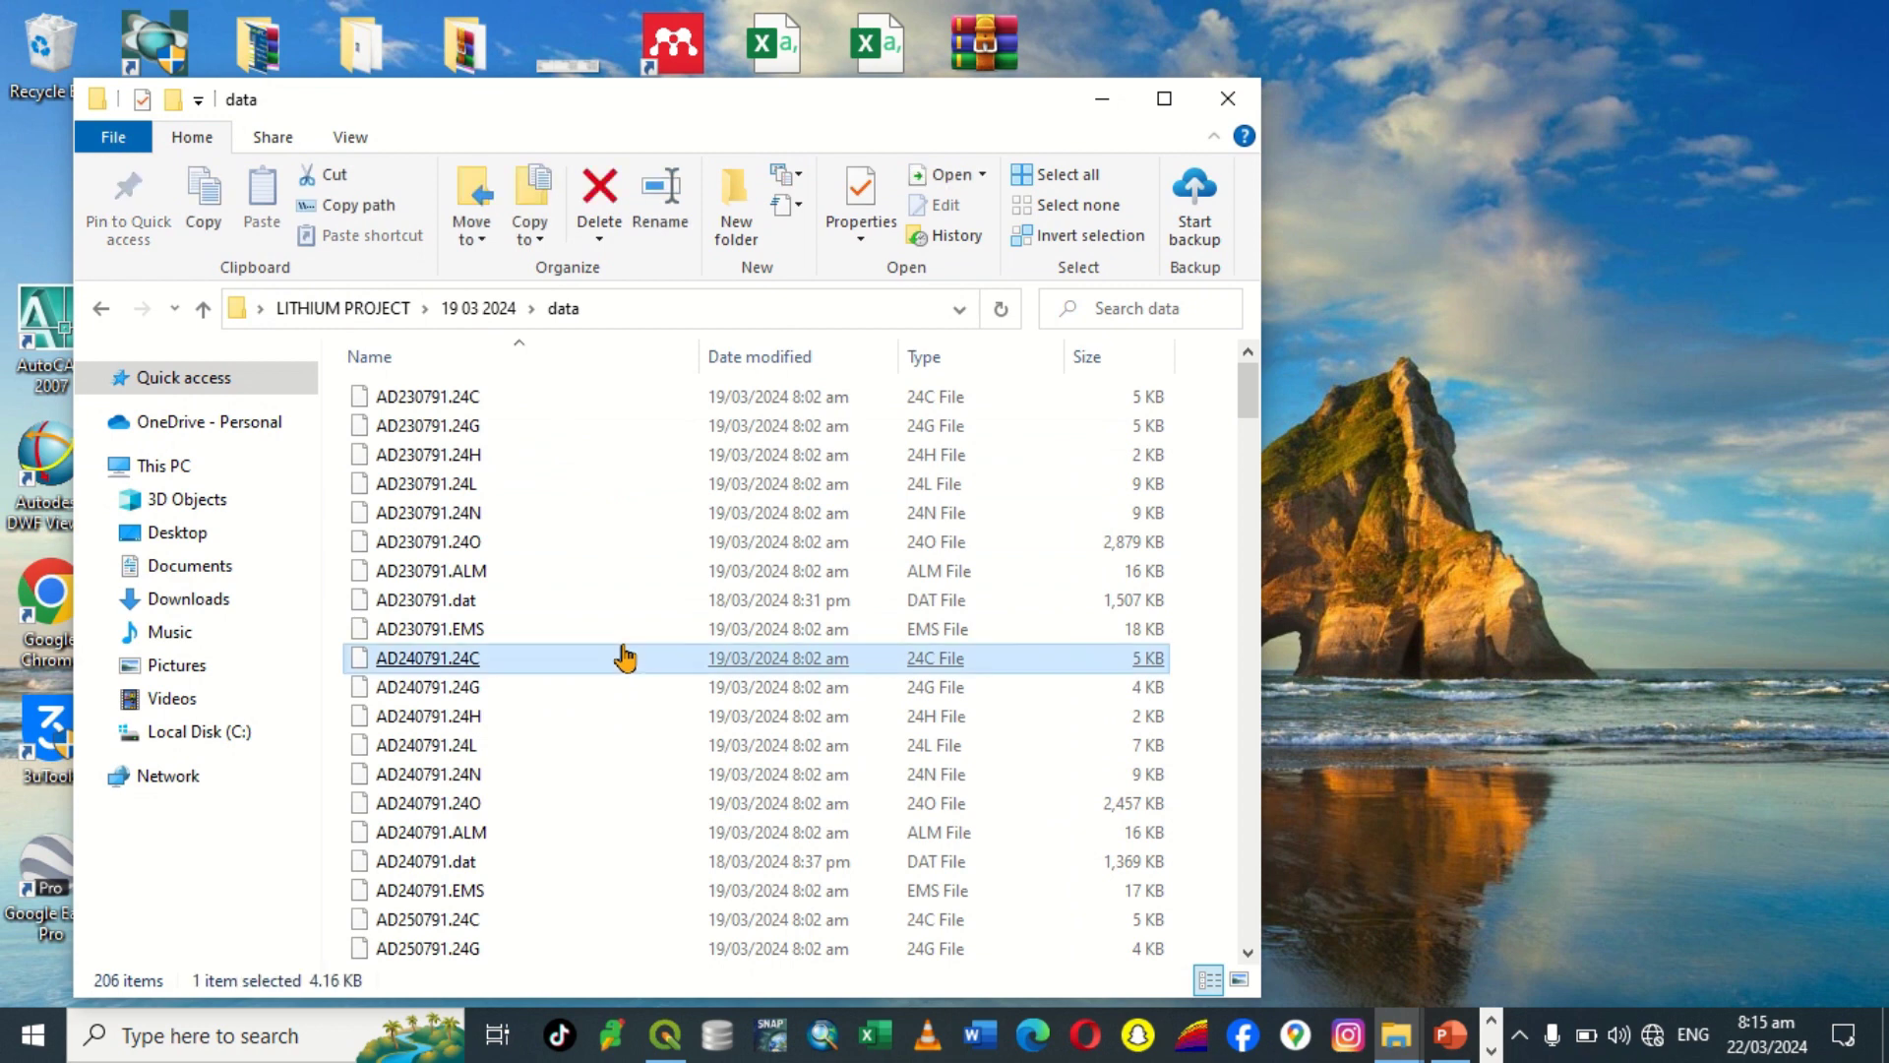
key("Up")
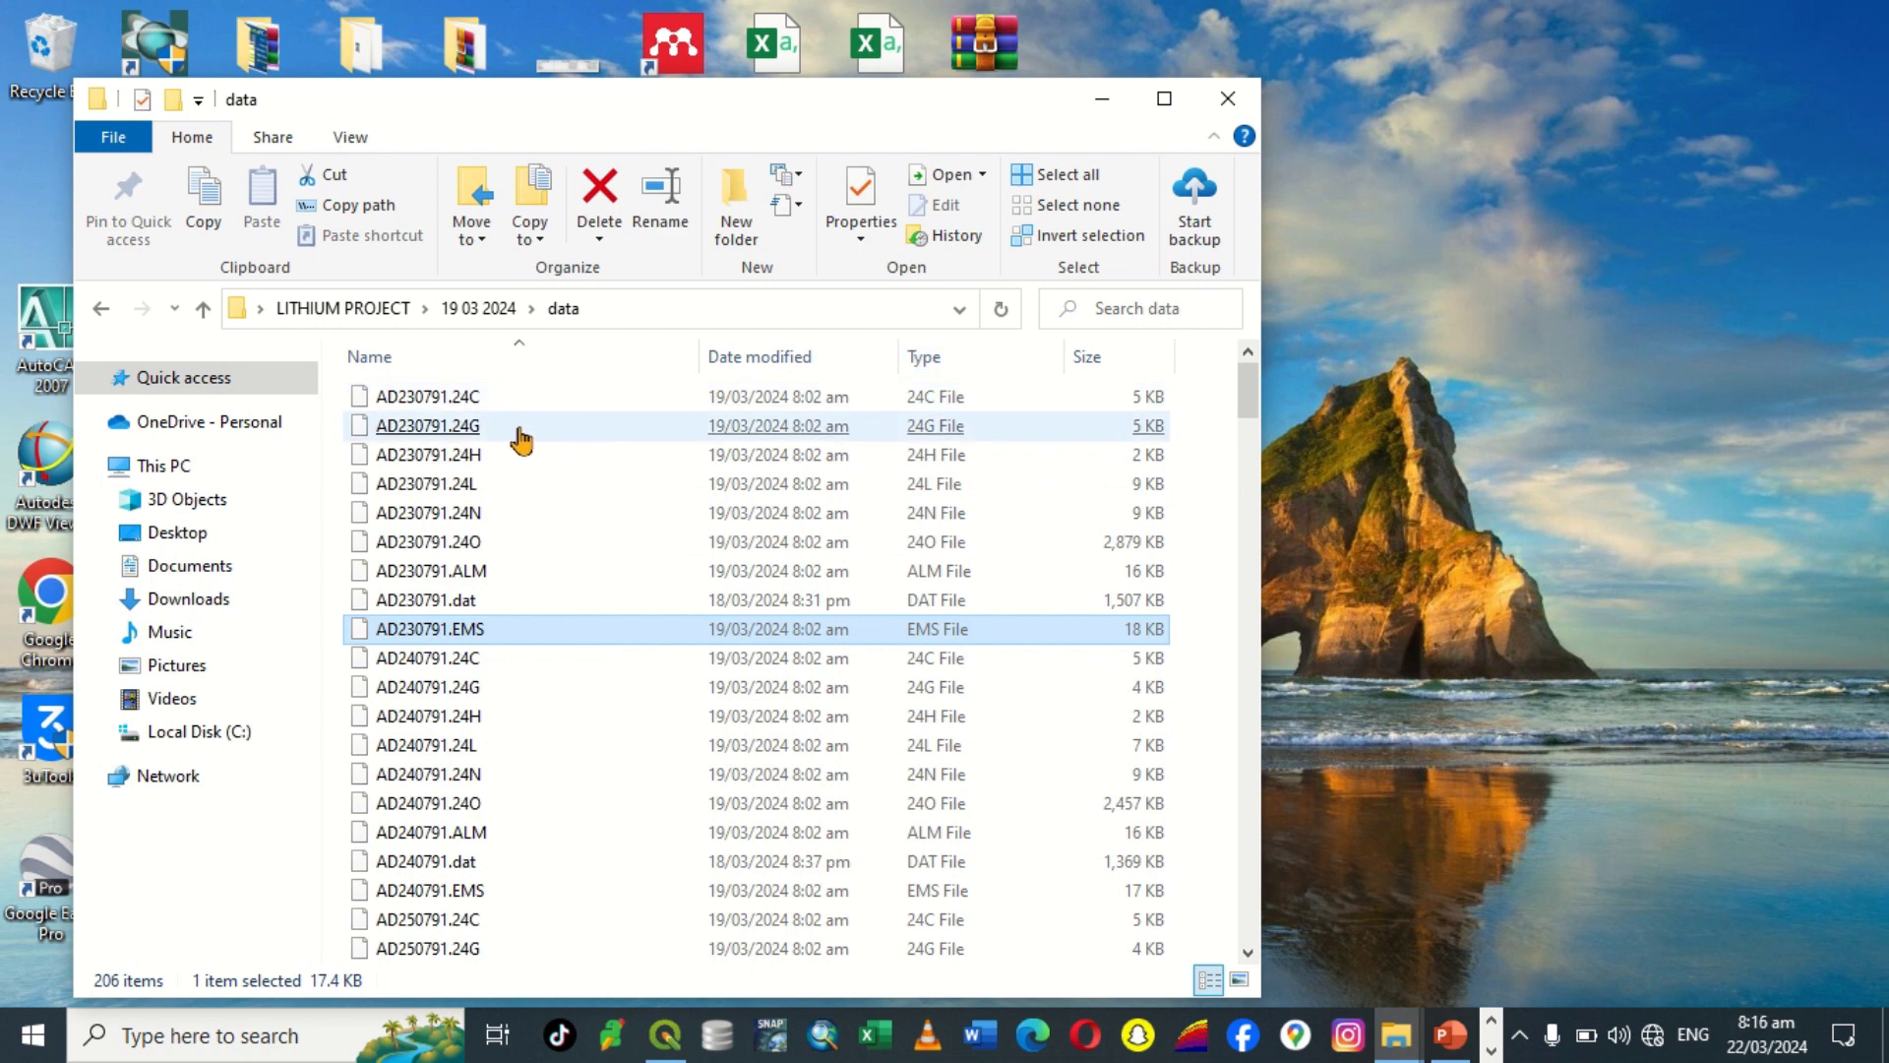
left_click(498, 407)
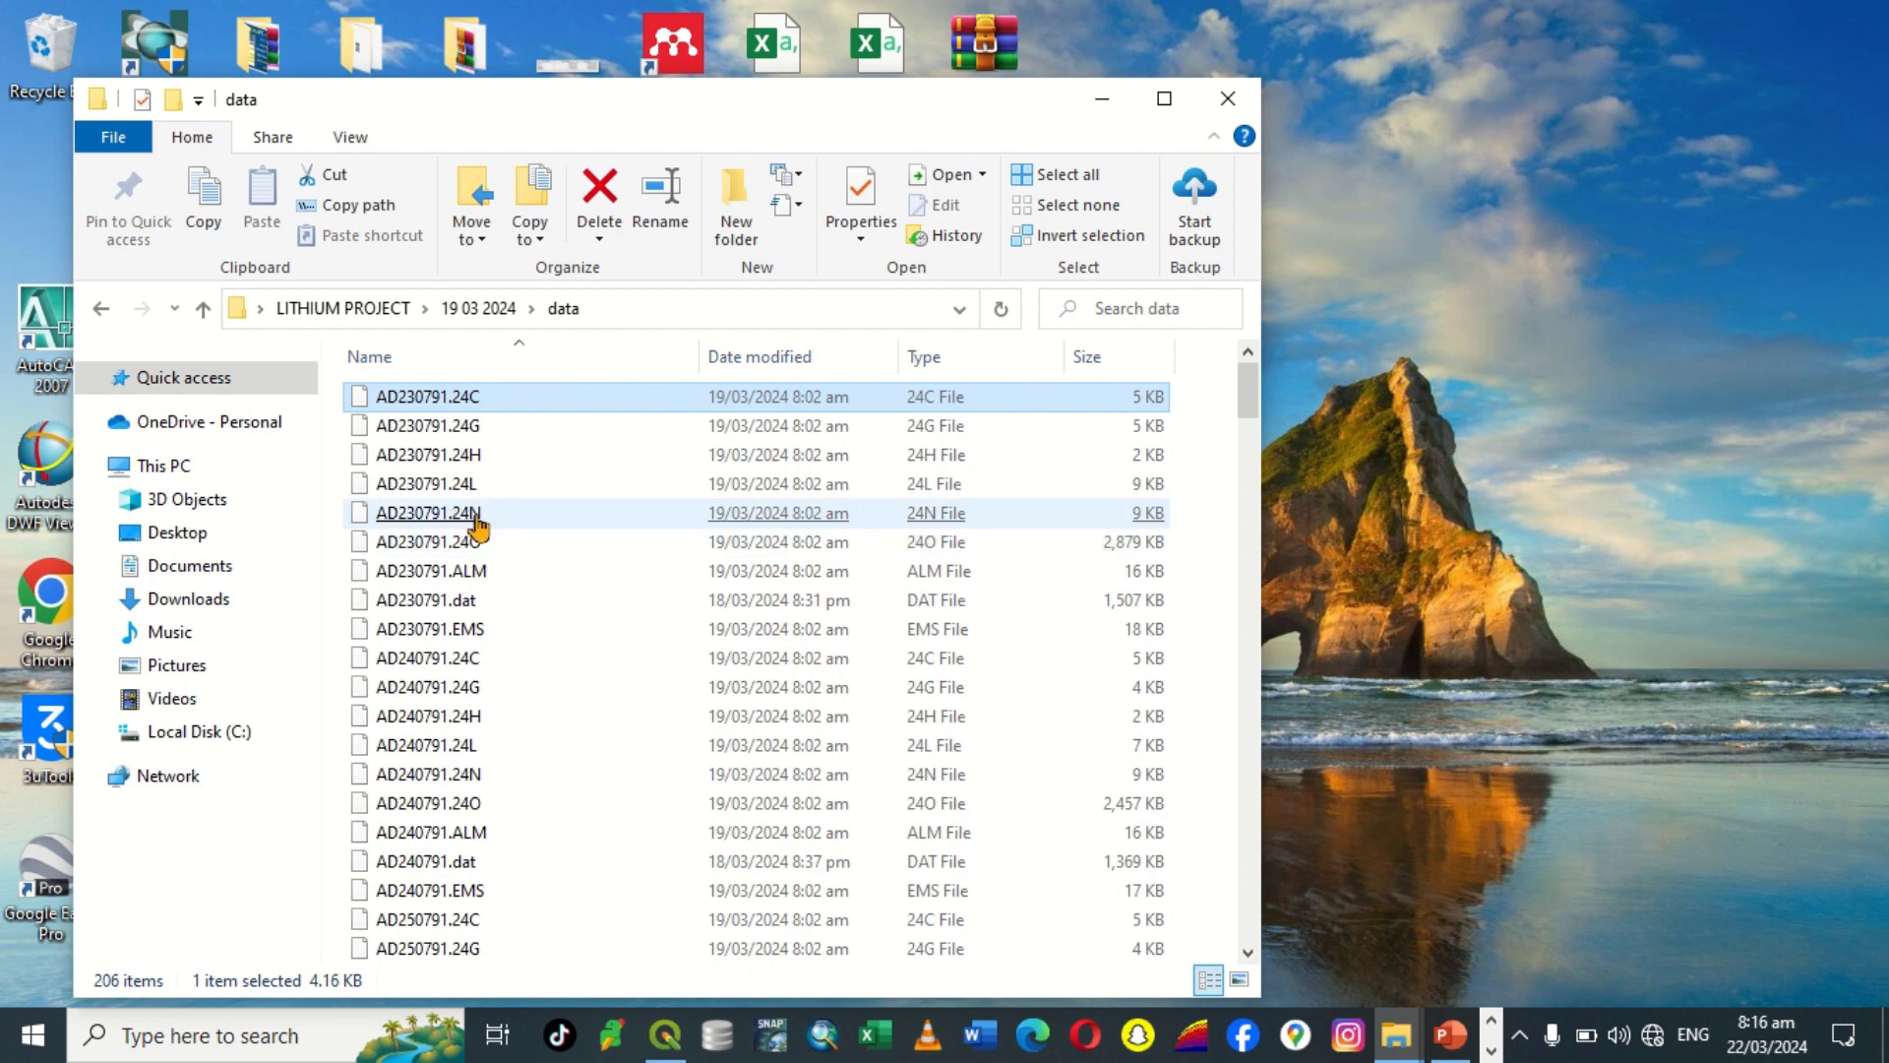
left_click(499, 459)
left_click(473, 431)
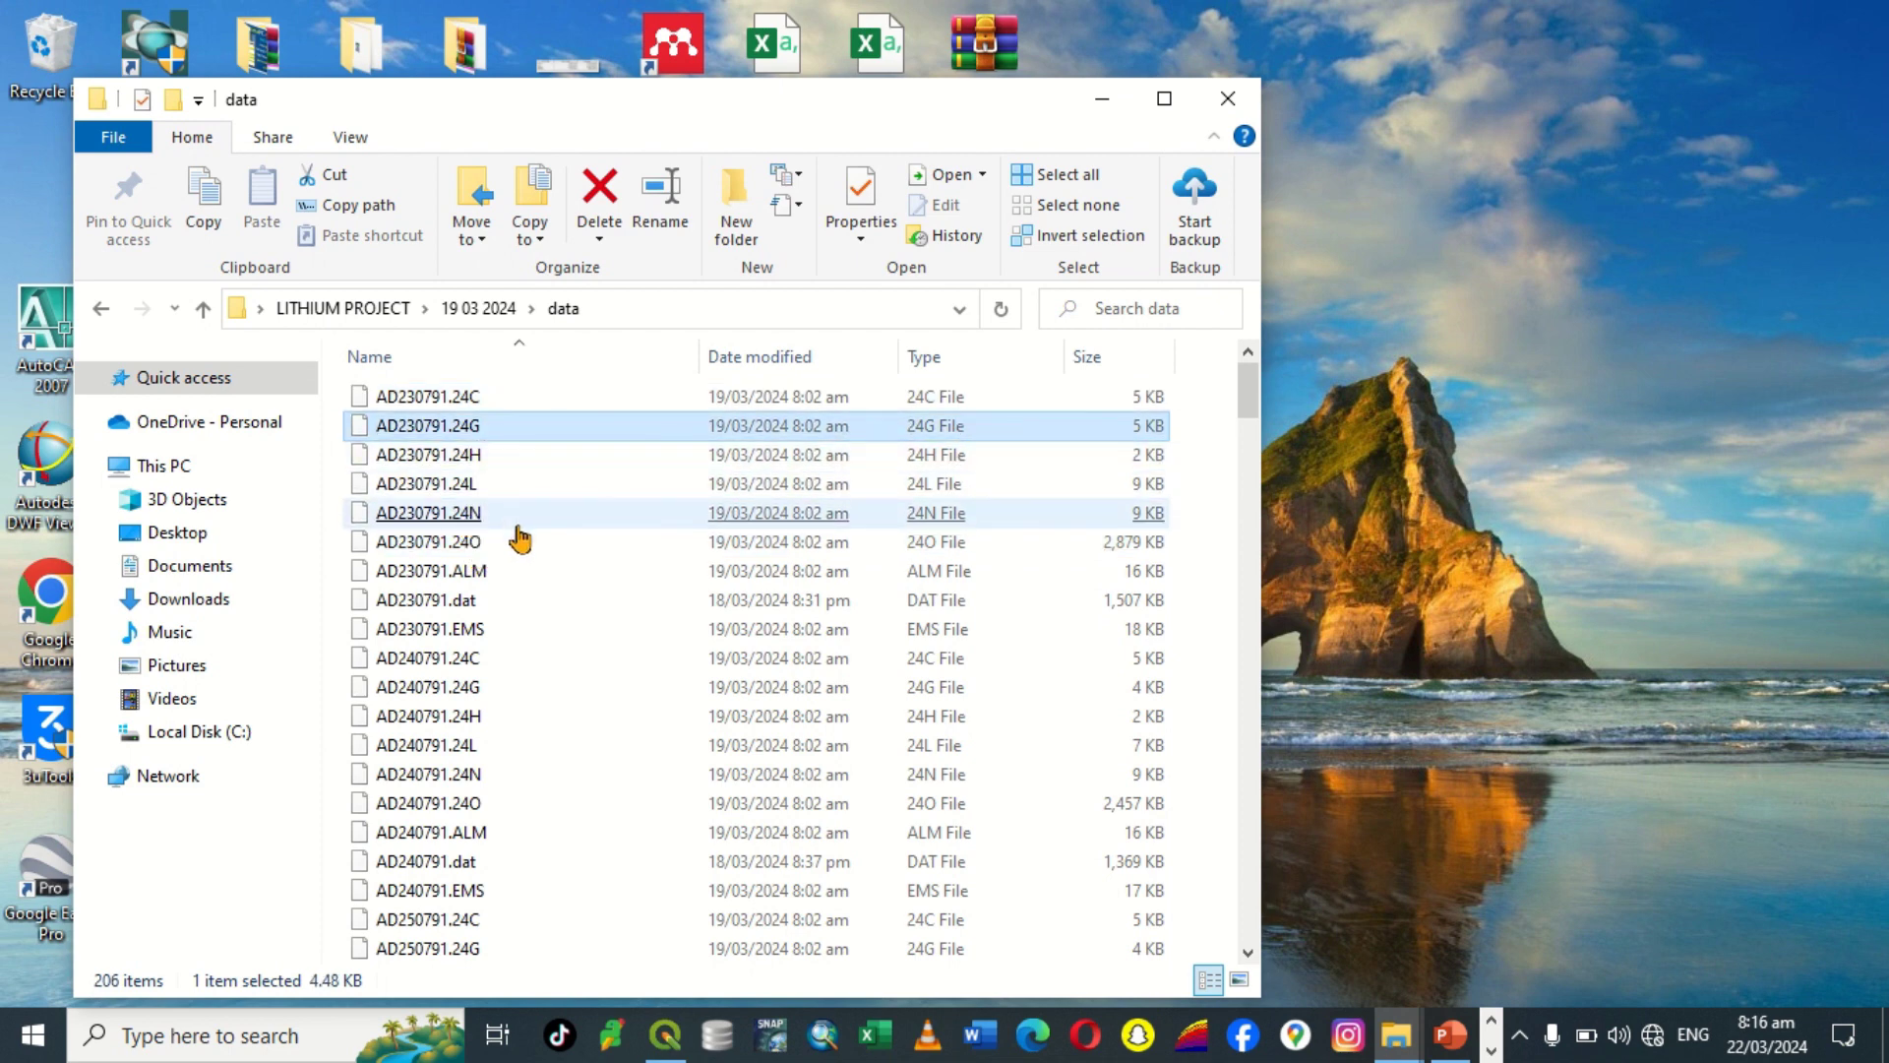
left_click(522, 687)
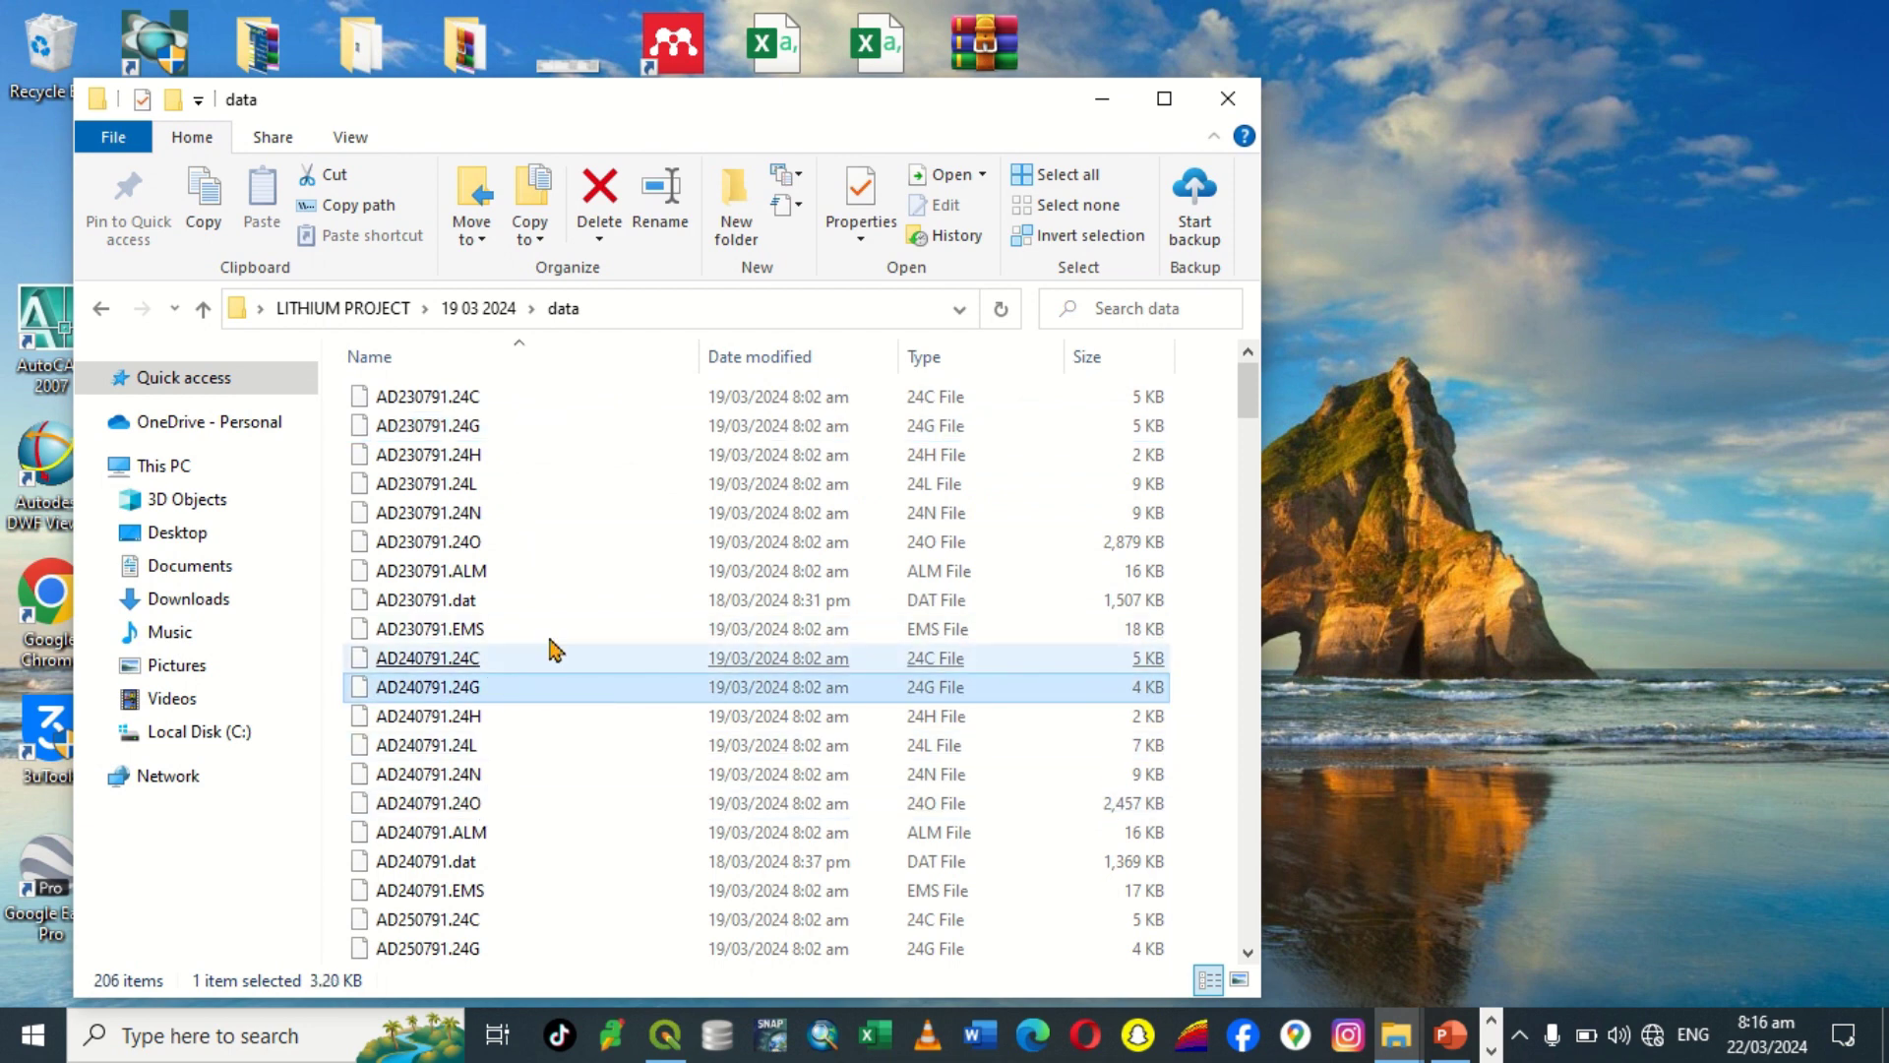
left_click(645, 515)
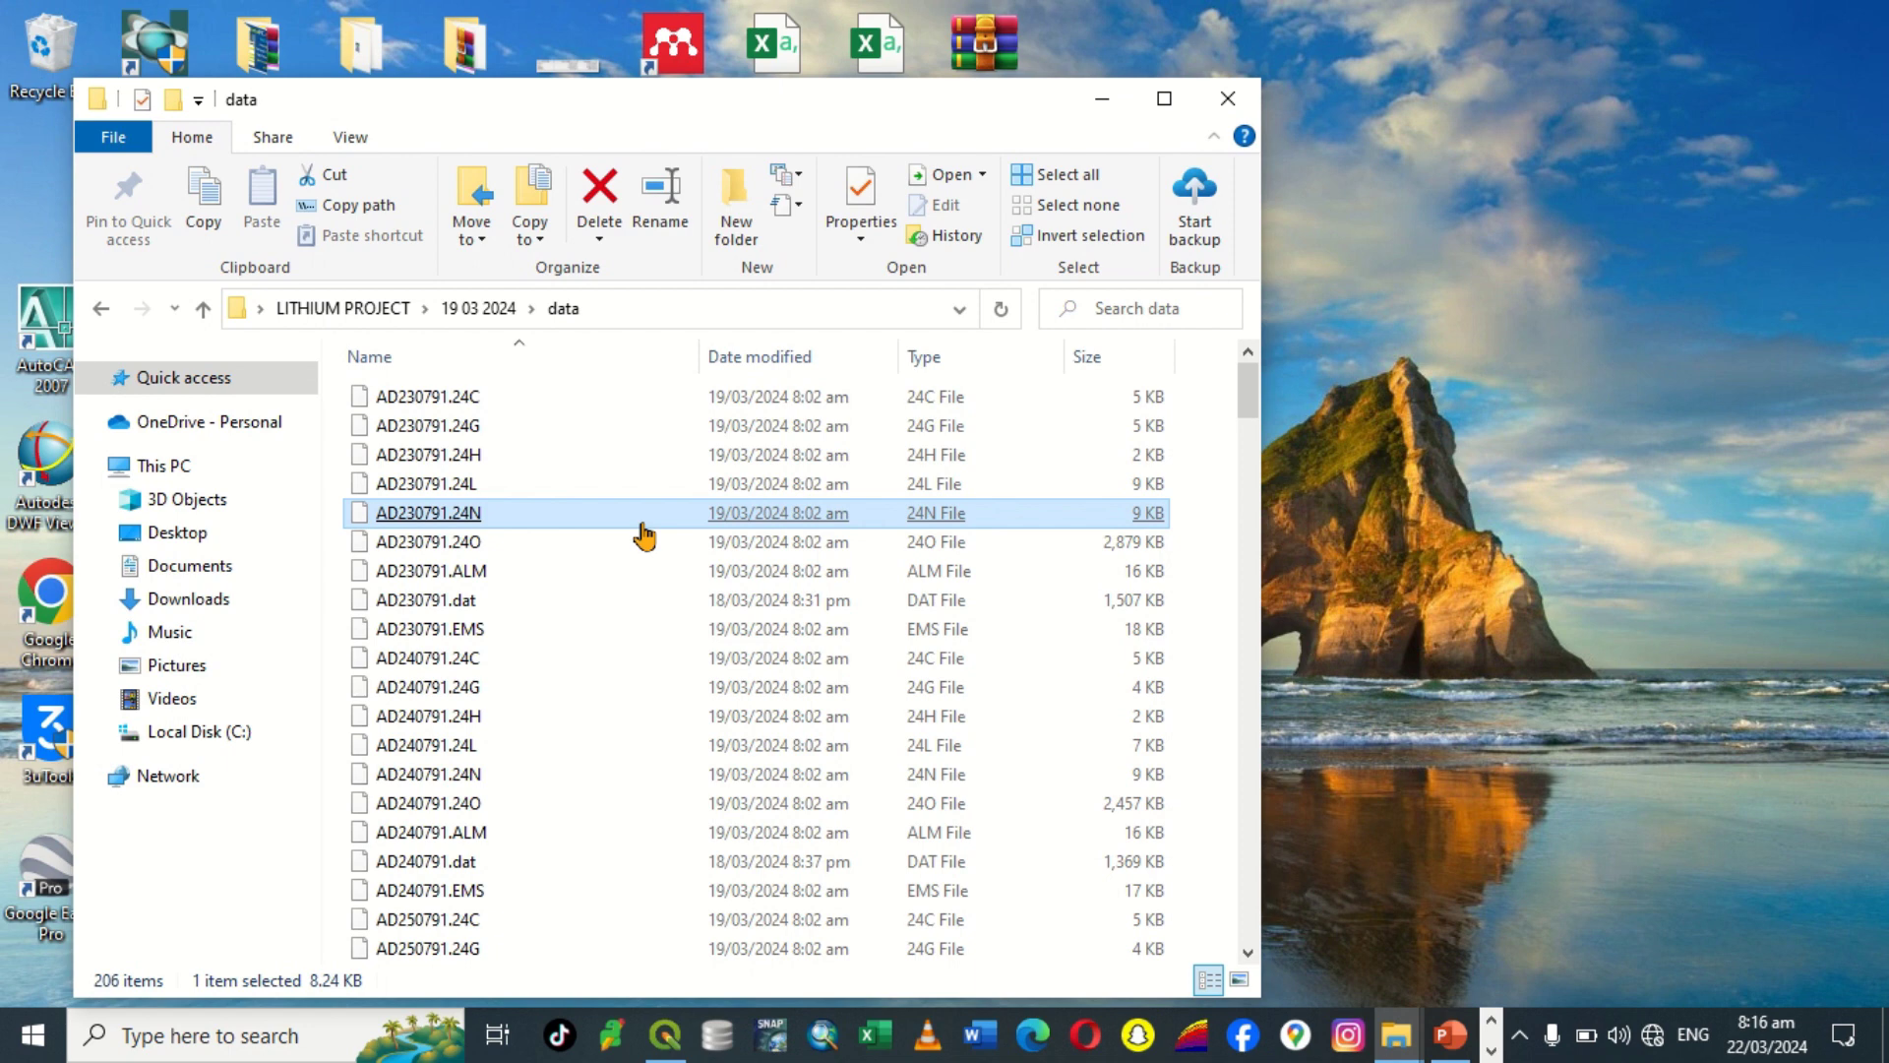
Step: Filter the data folder by type to 24G, 24N and 24O files and look through the filtered list
left_click(1053, 358)
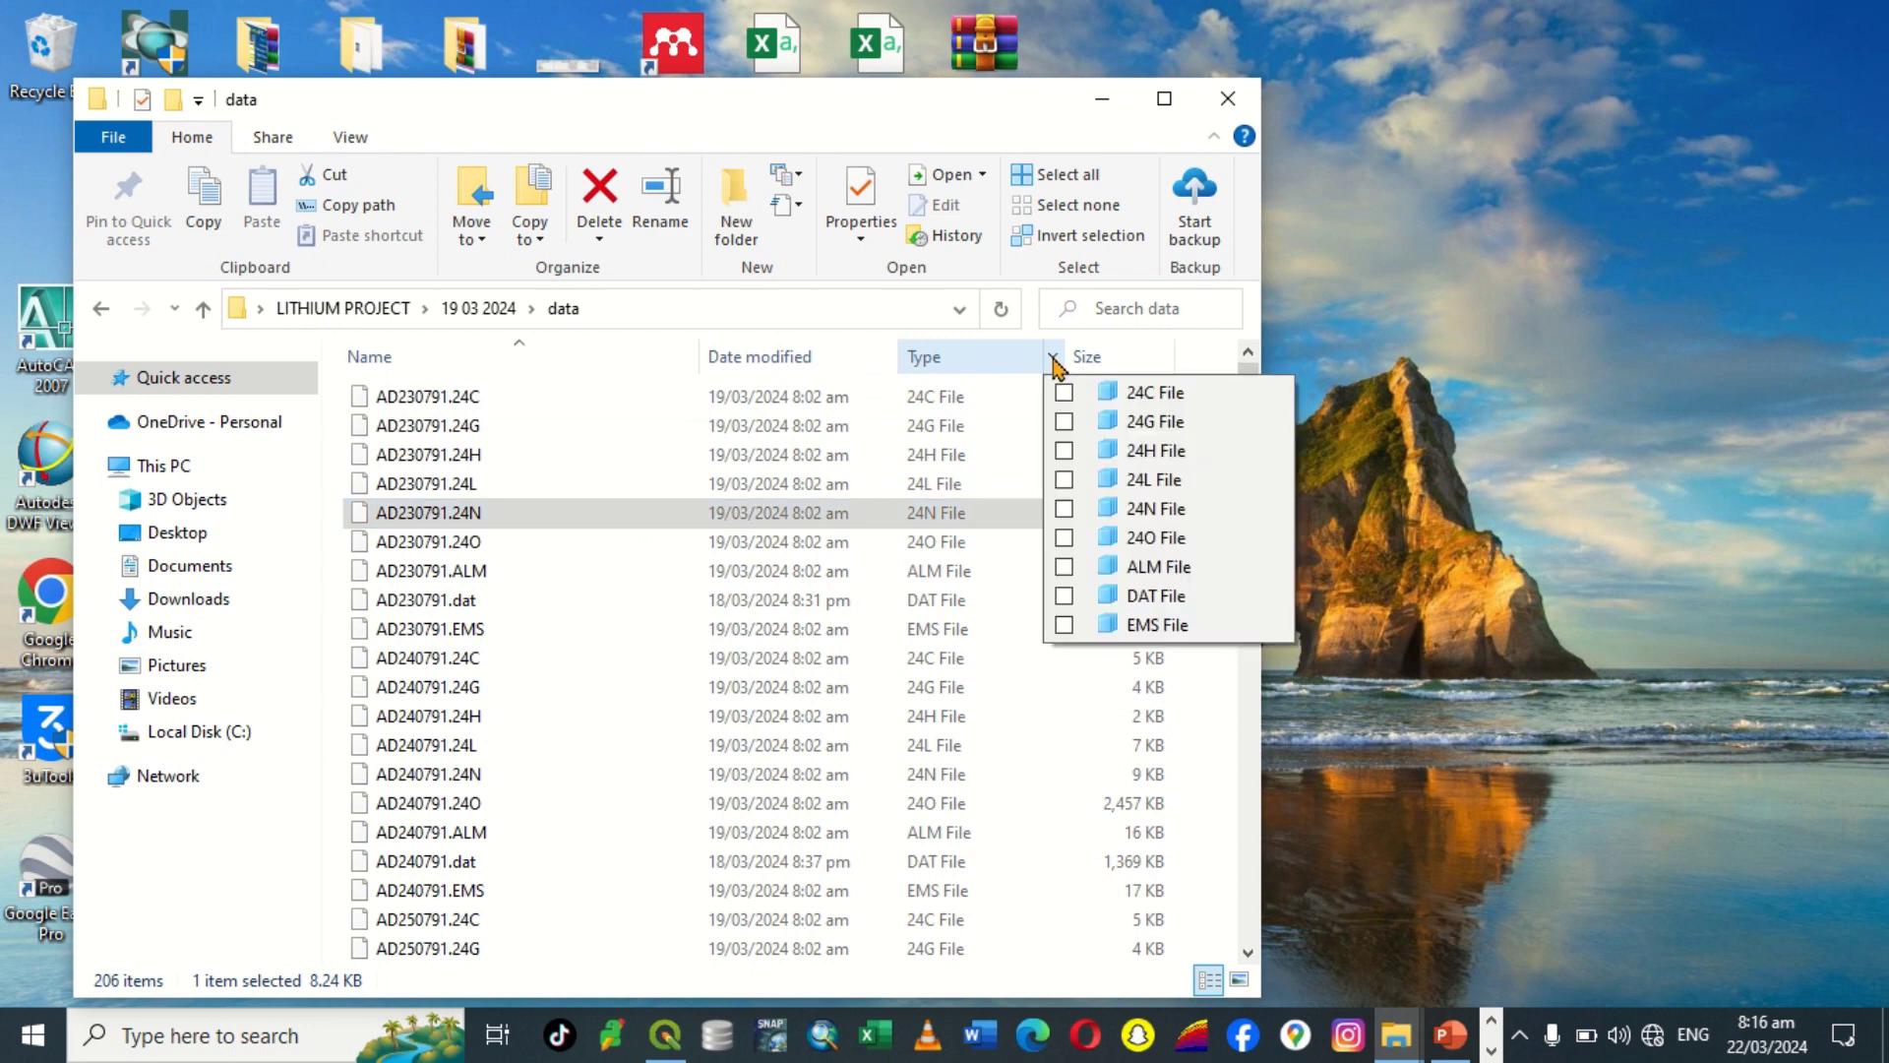
left_click(1065, 422)
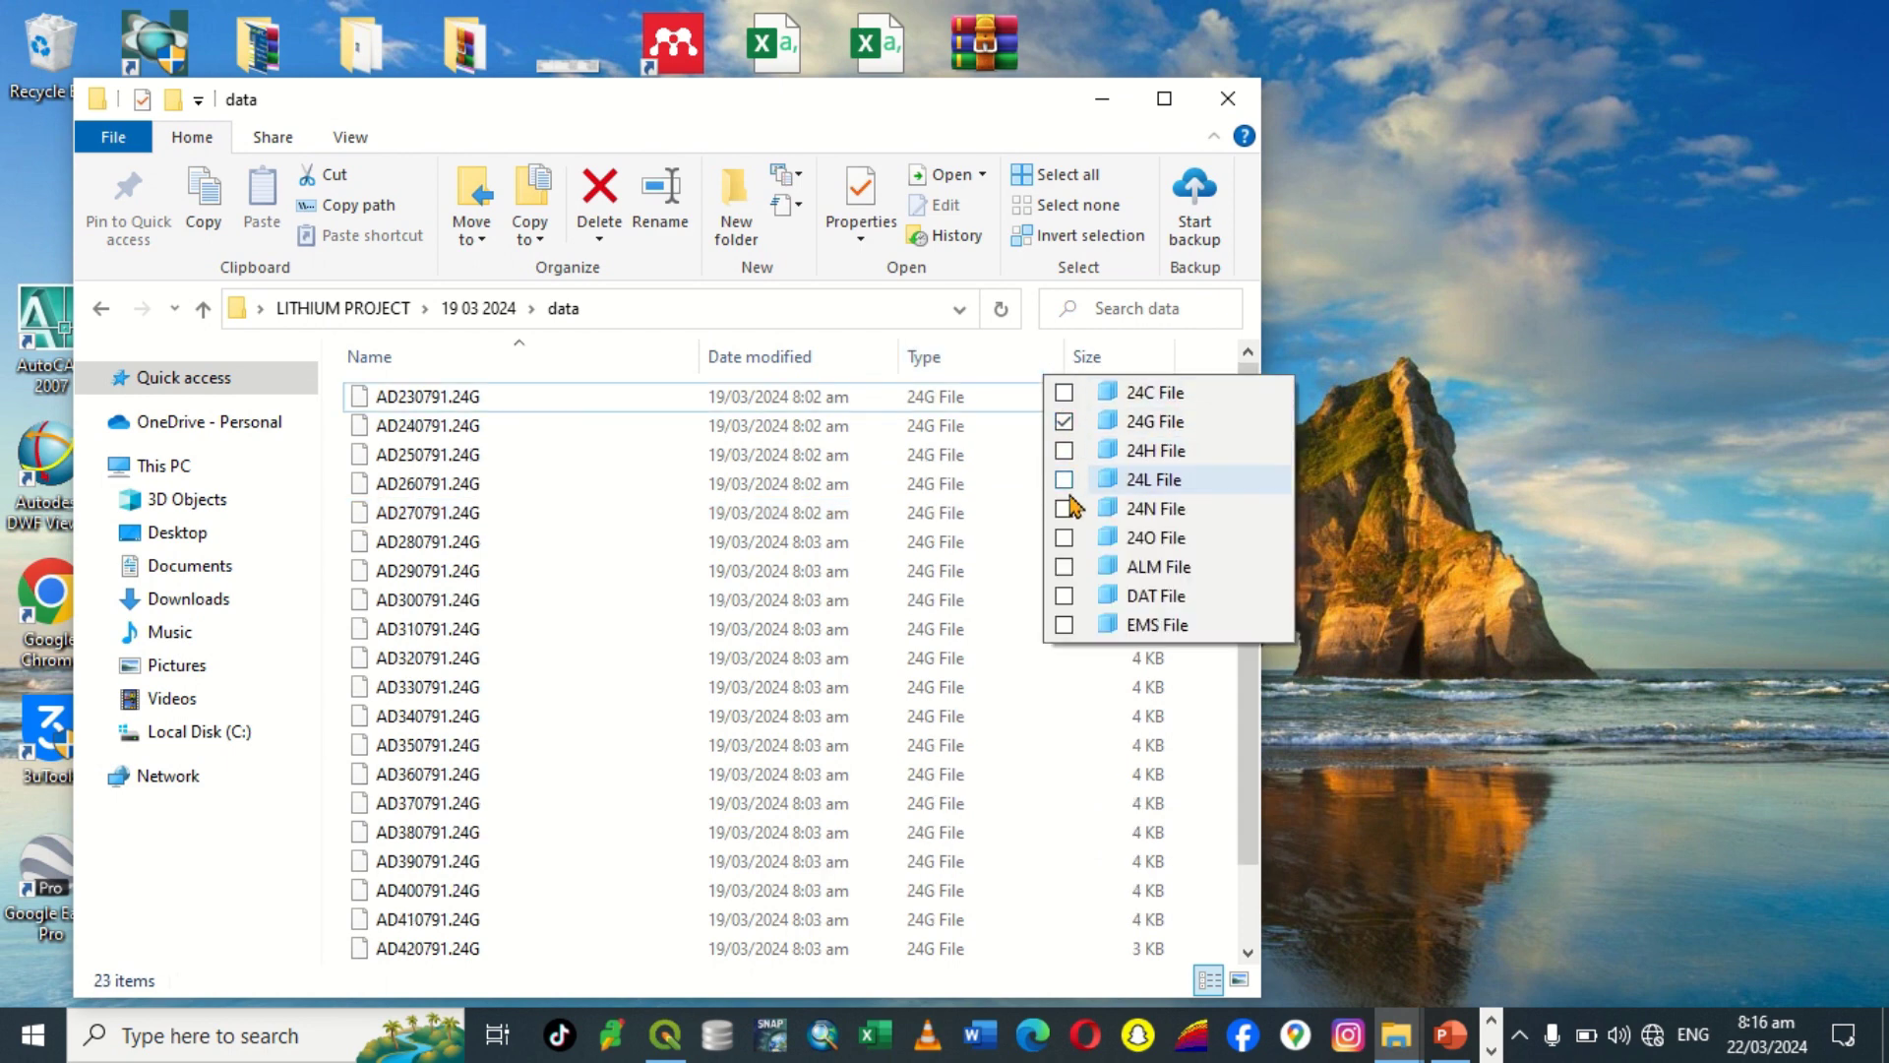
left_click(1065, 509)
left_click(1065, 538)
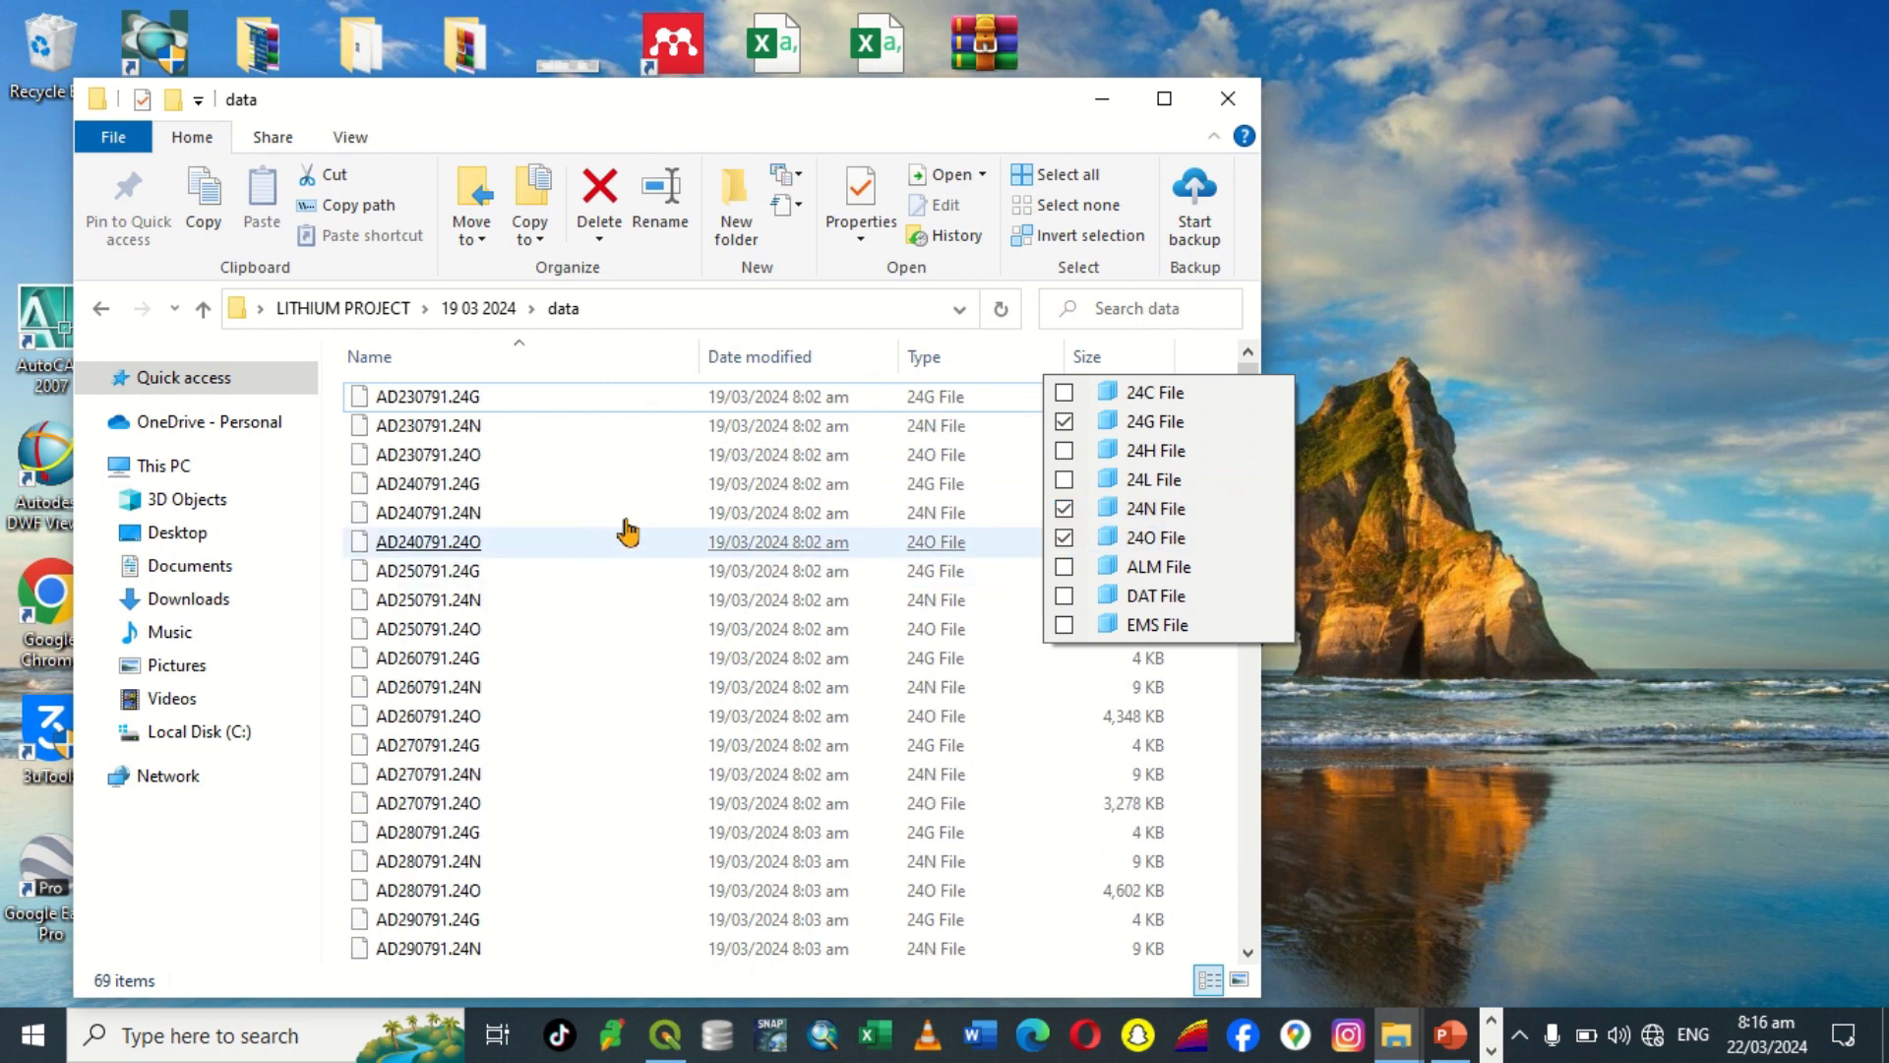
left_click(560, 579)
scroll(611, 518, "down", 15)
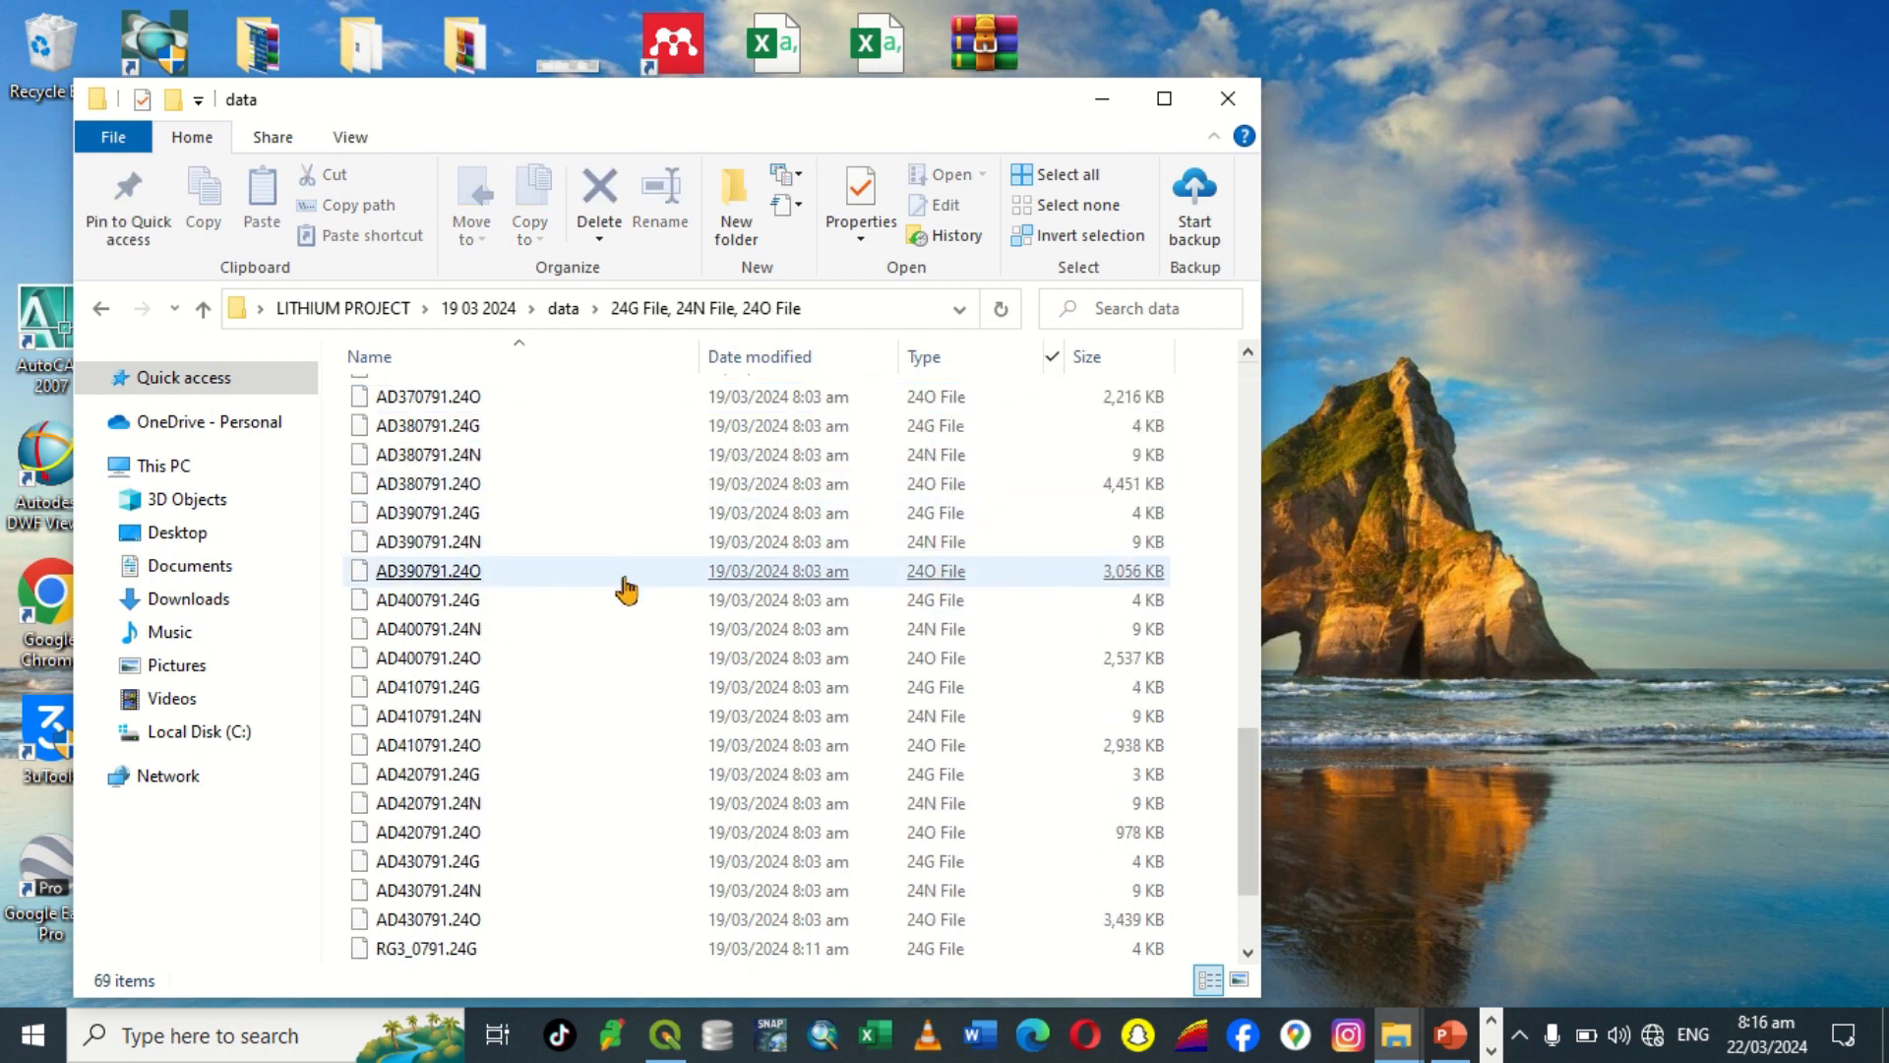
left_click(624, 574)
scroll(624, 581, "down", 2)
left_click(625, 604)
scroll(625, 610, "up", 4)
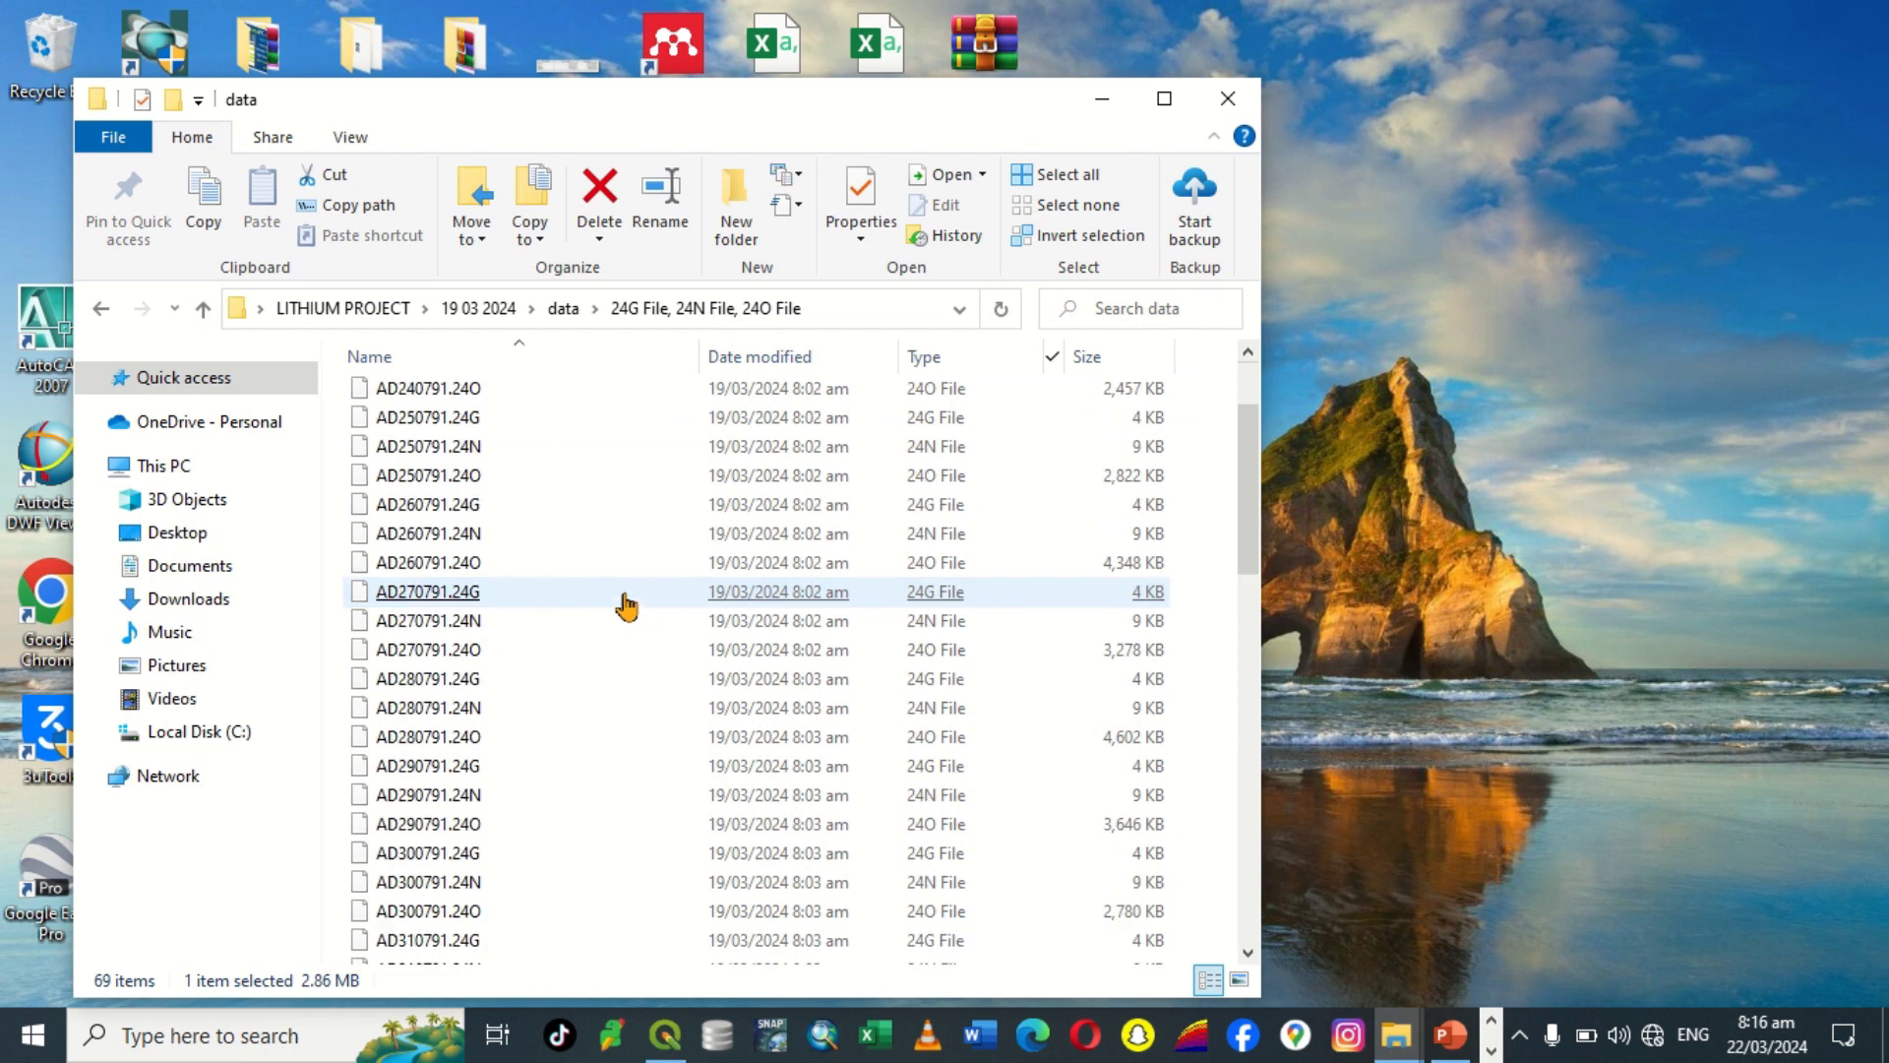
left_click(624, 602)
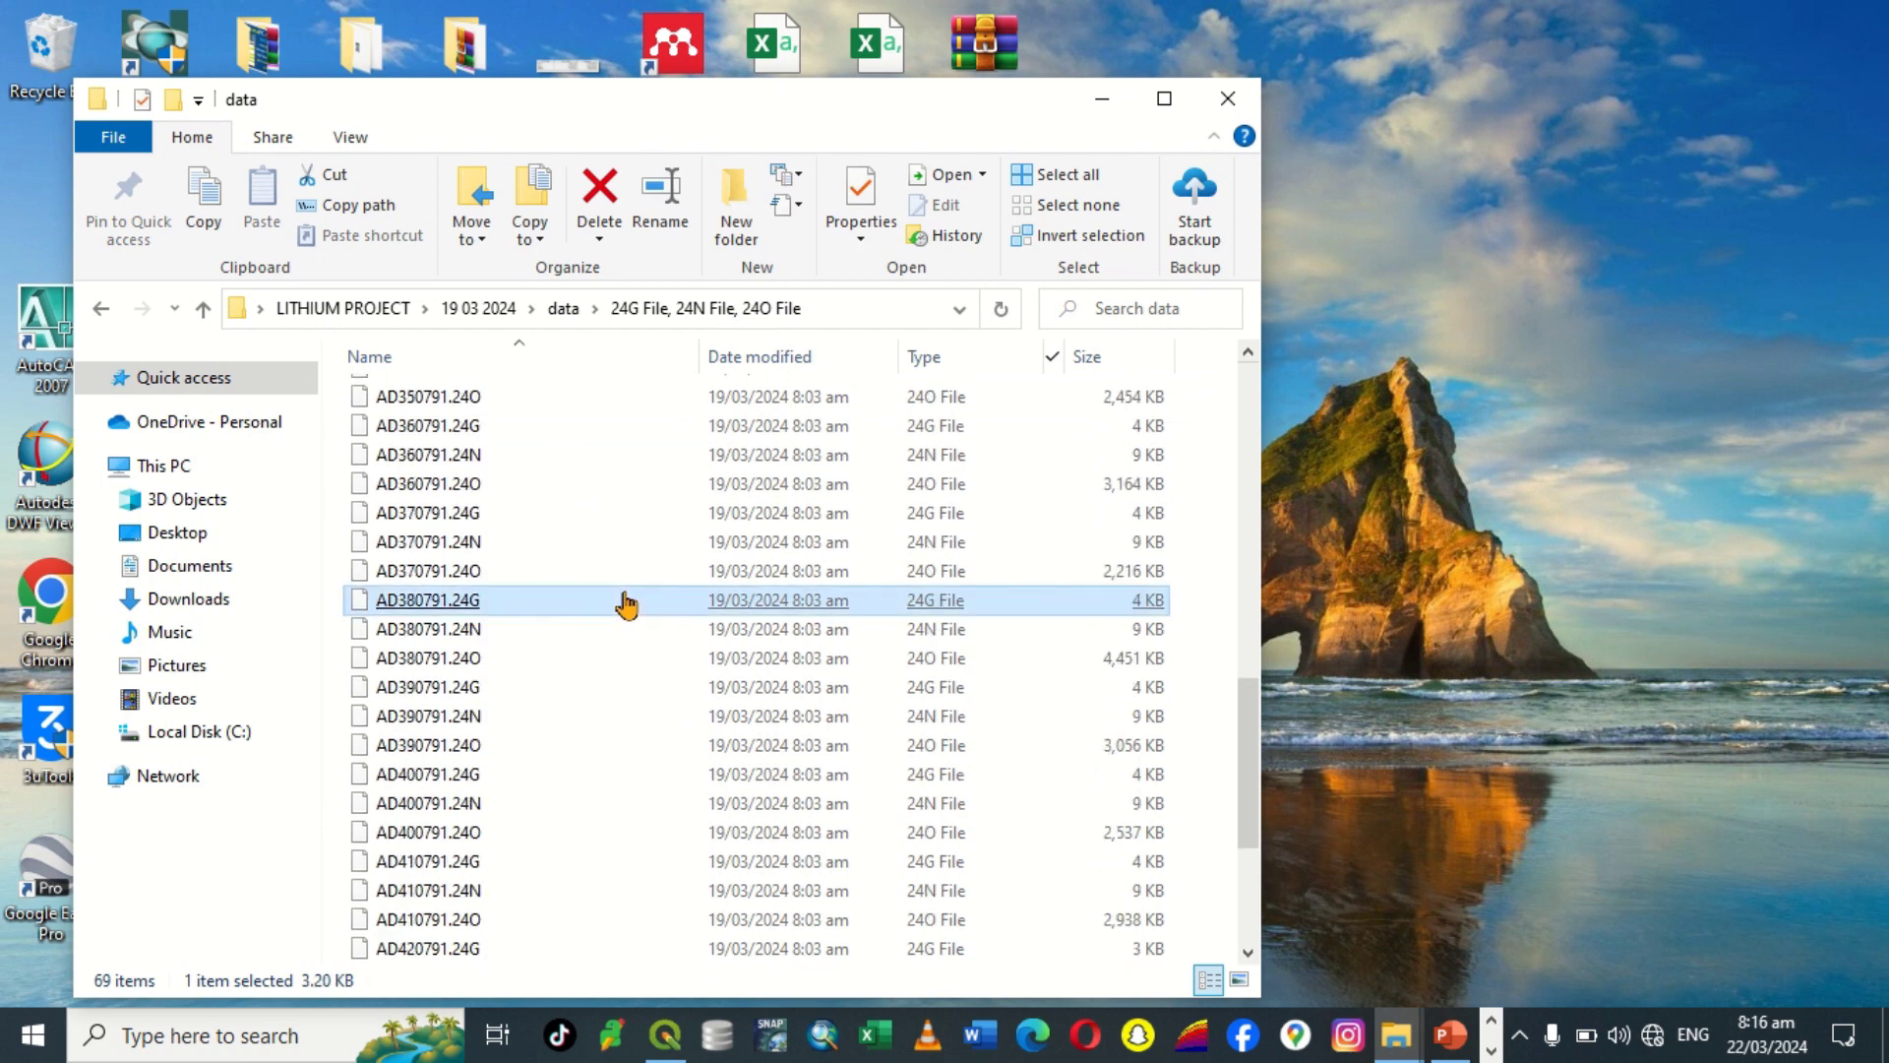
Step: Switch to the open job in Topcon Tools and move its window clear of the file list
left_click(1492, 1050)
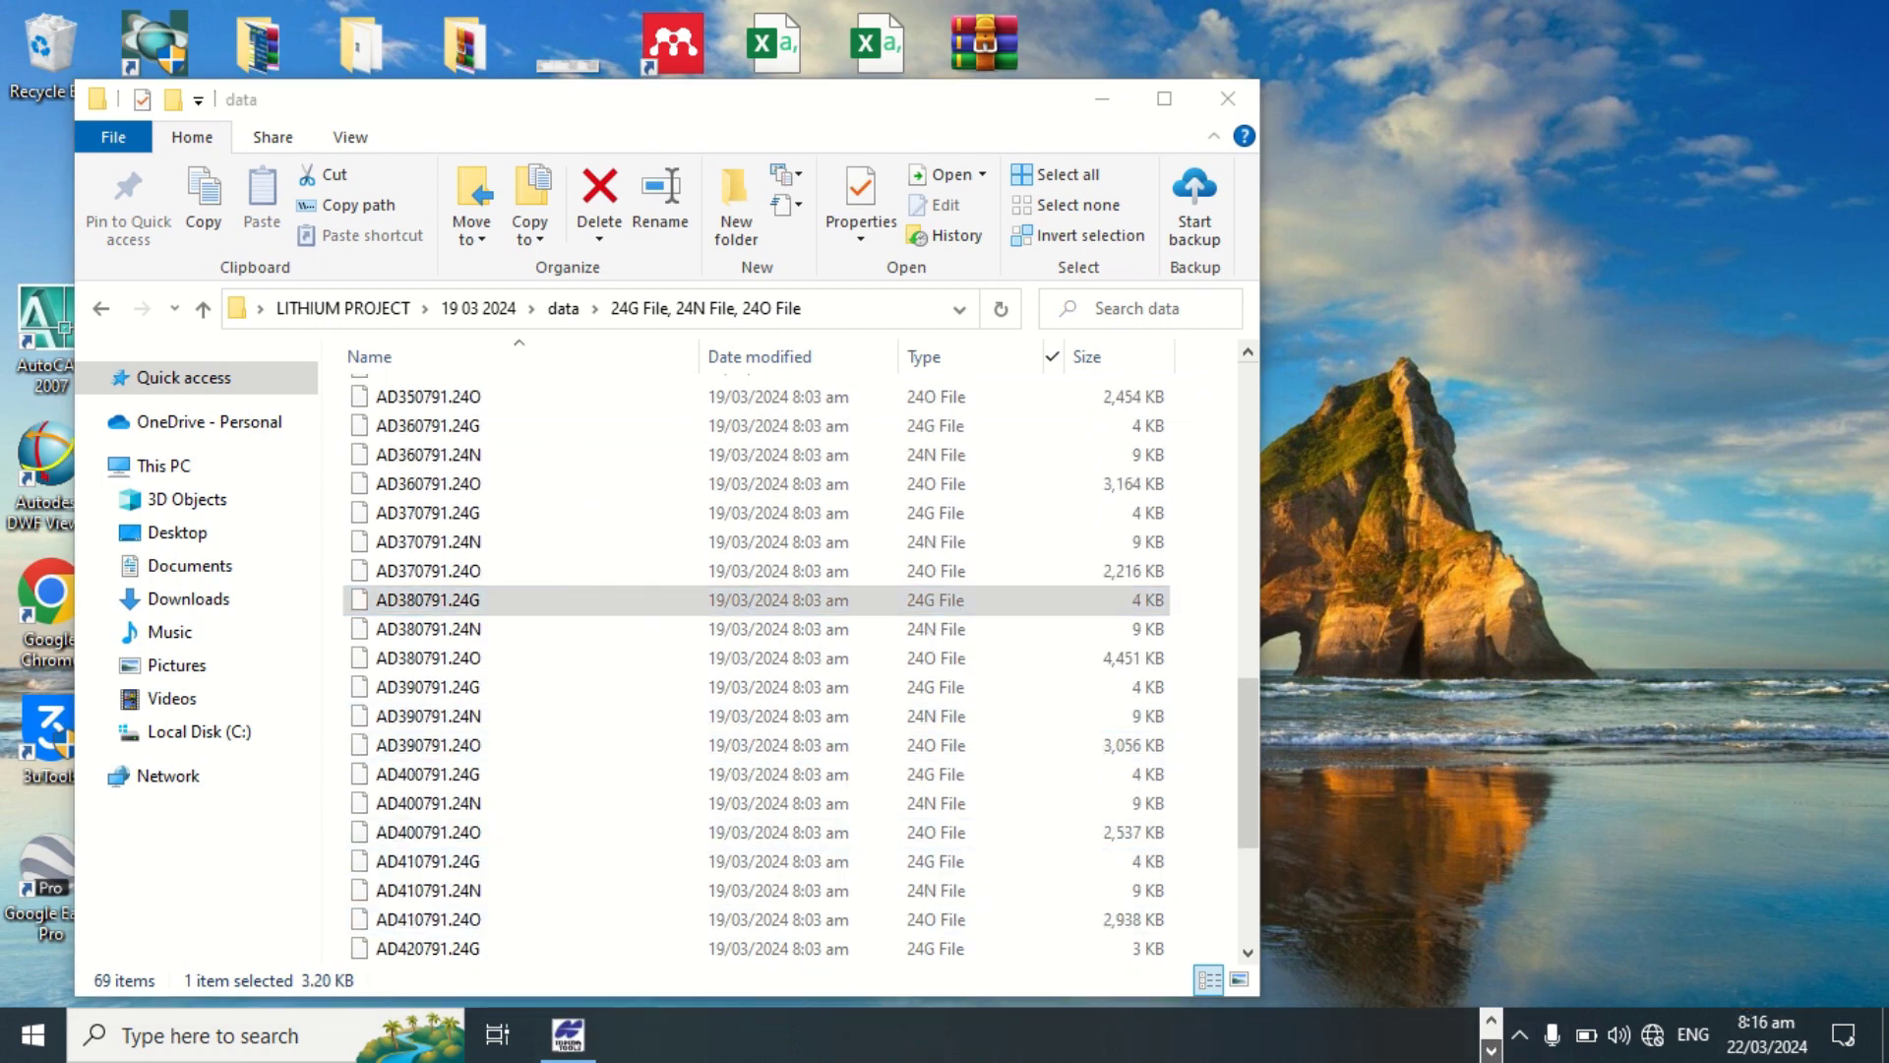
left_click(567, 1034)
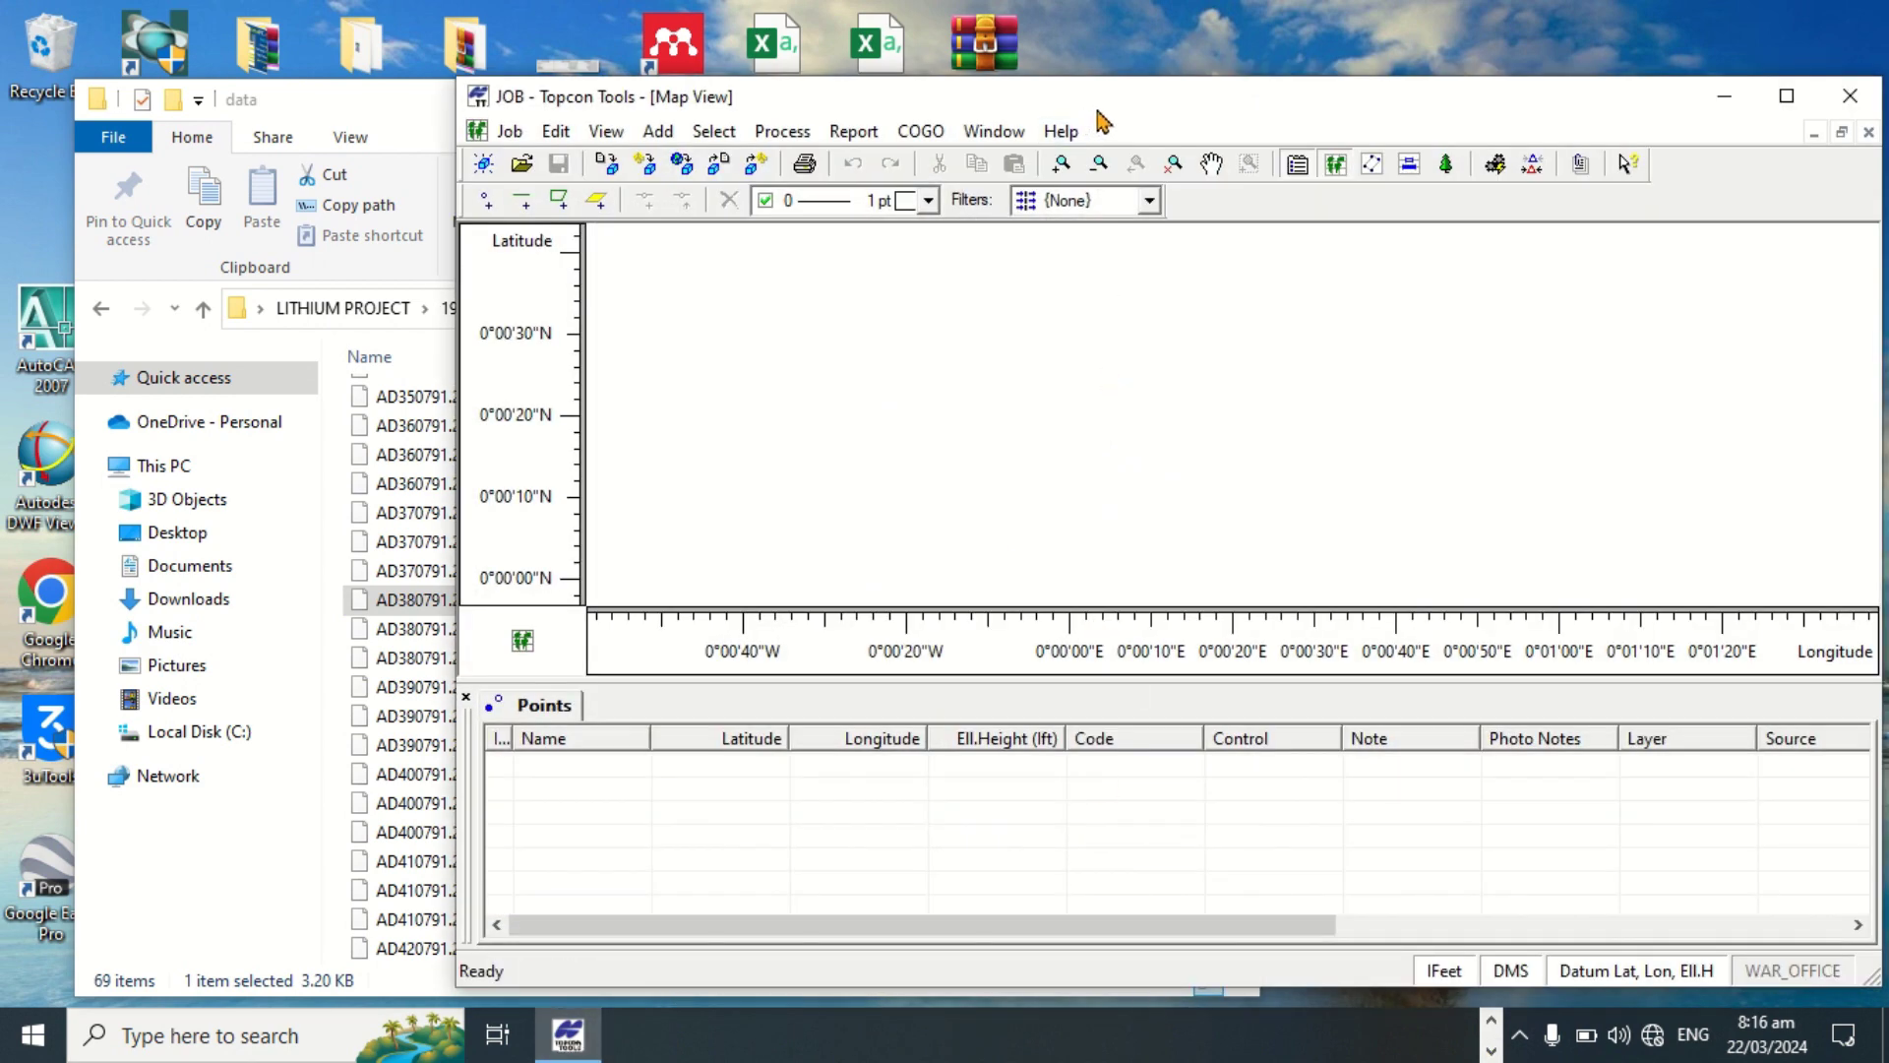
left_click_drag(1096, 112, 1303, 85)
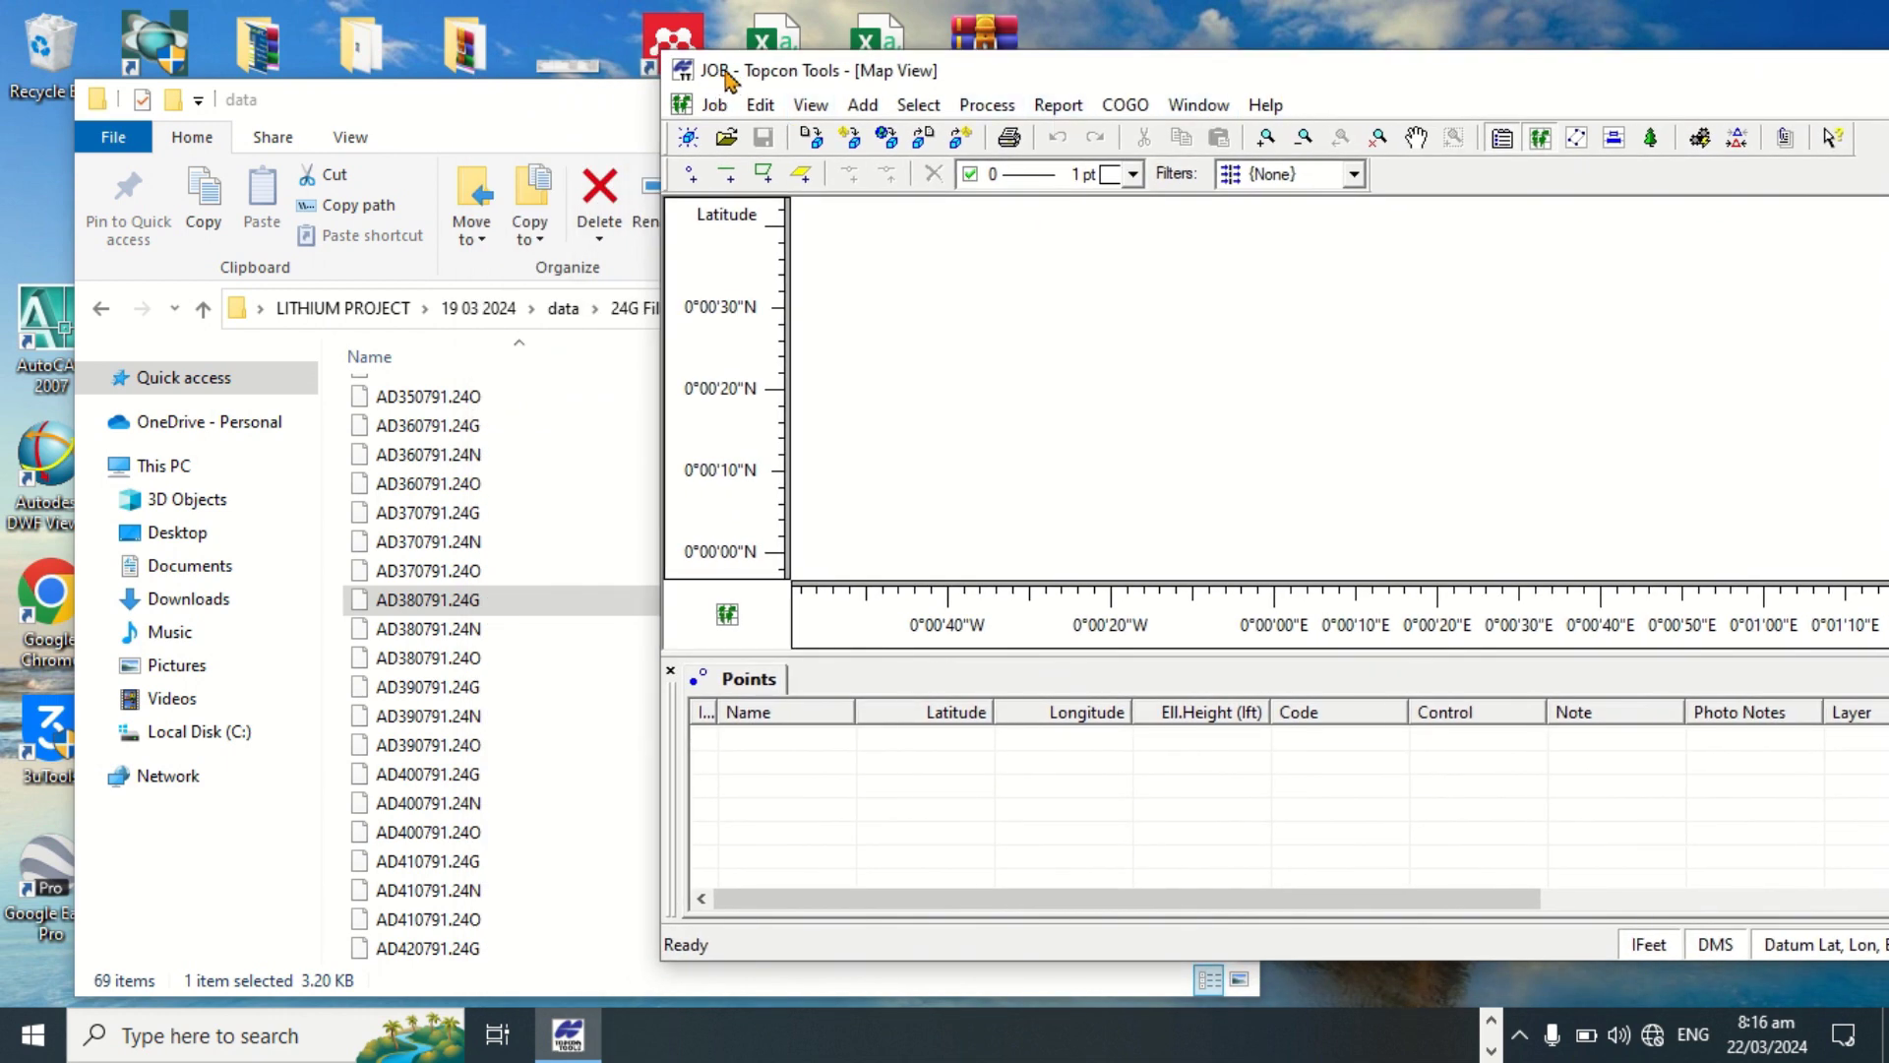
Step: Import all the filtered 24G, 24N and 24O files into the Topcon Tools job and maximize its window
left_click(529, 513)
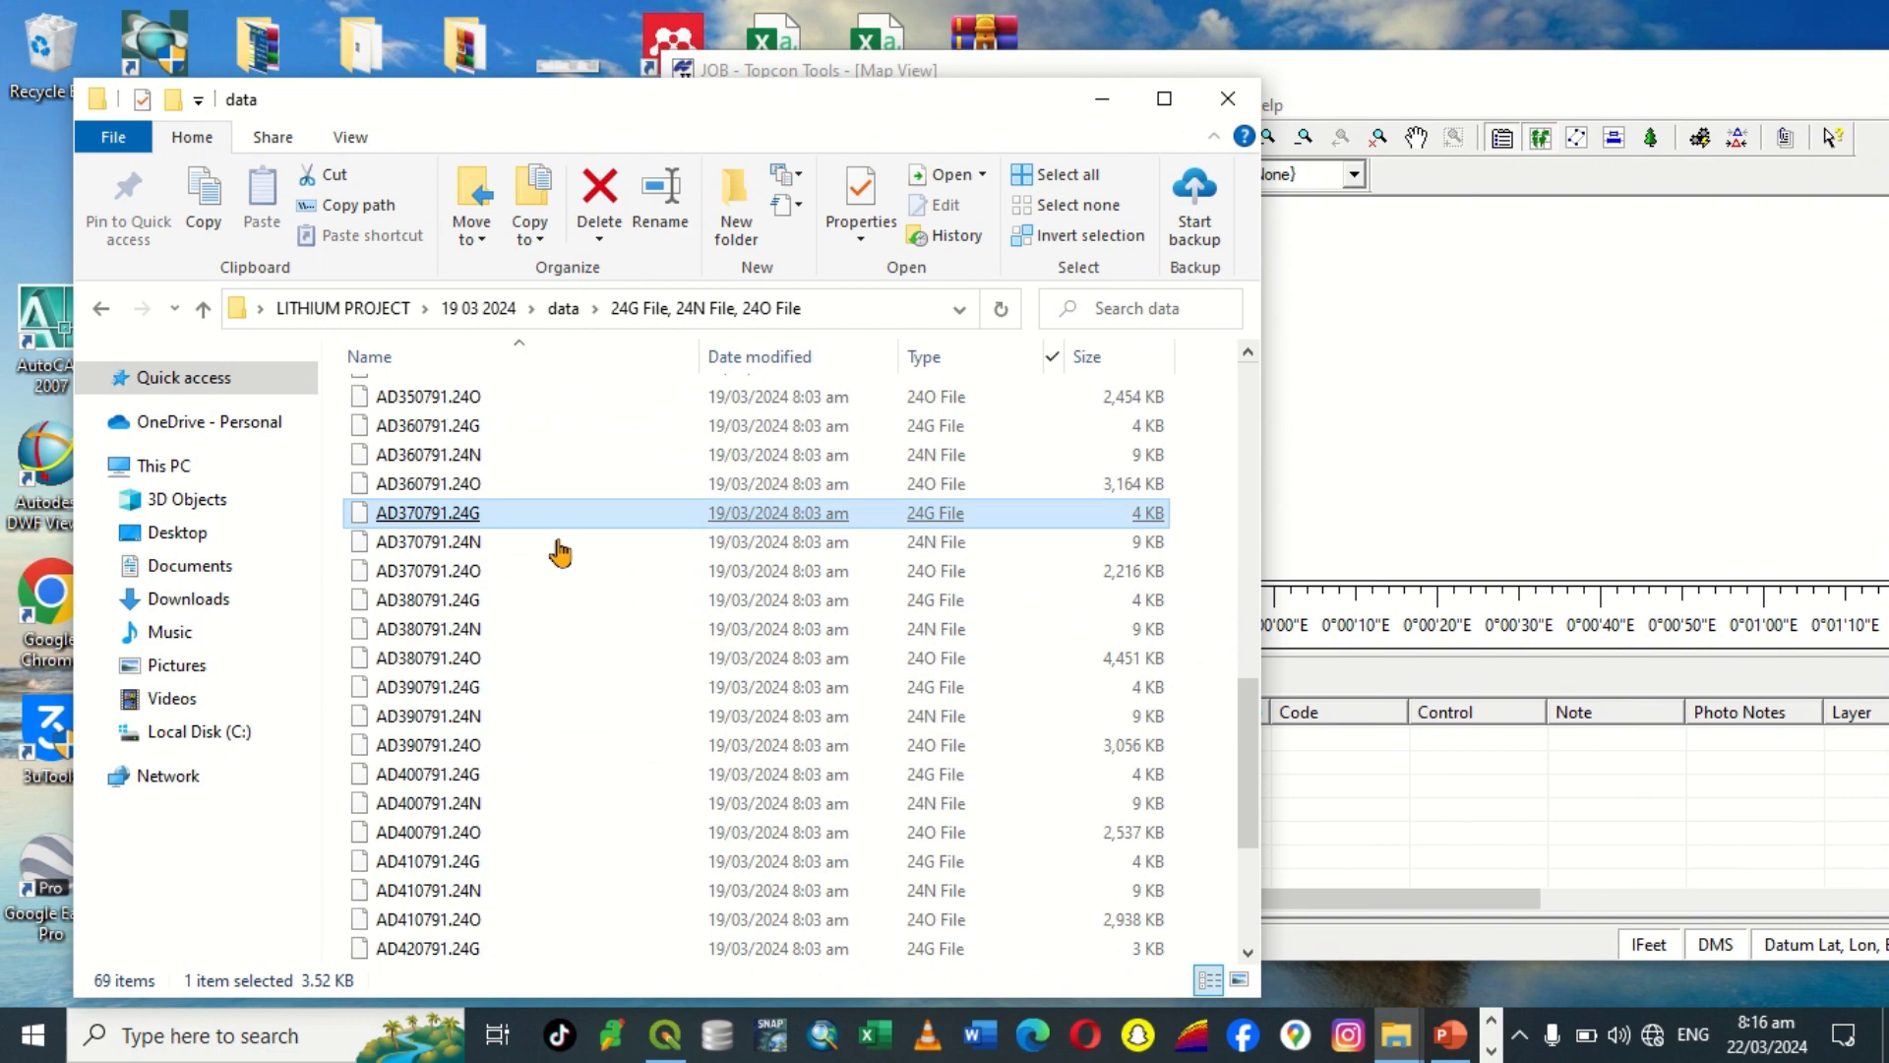
left_click(596, 754)
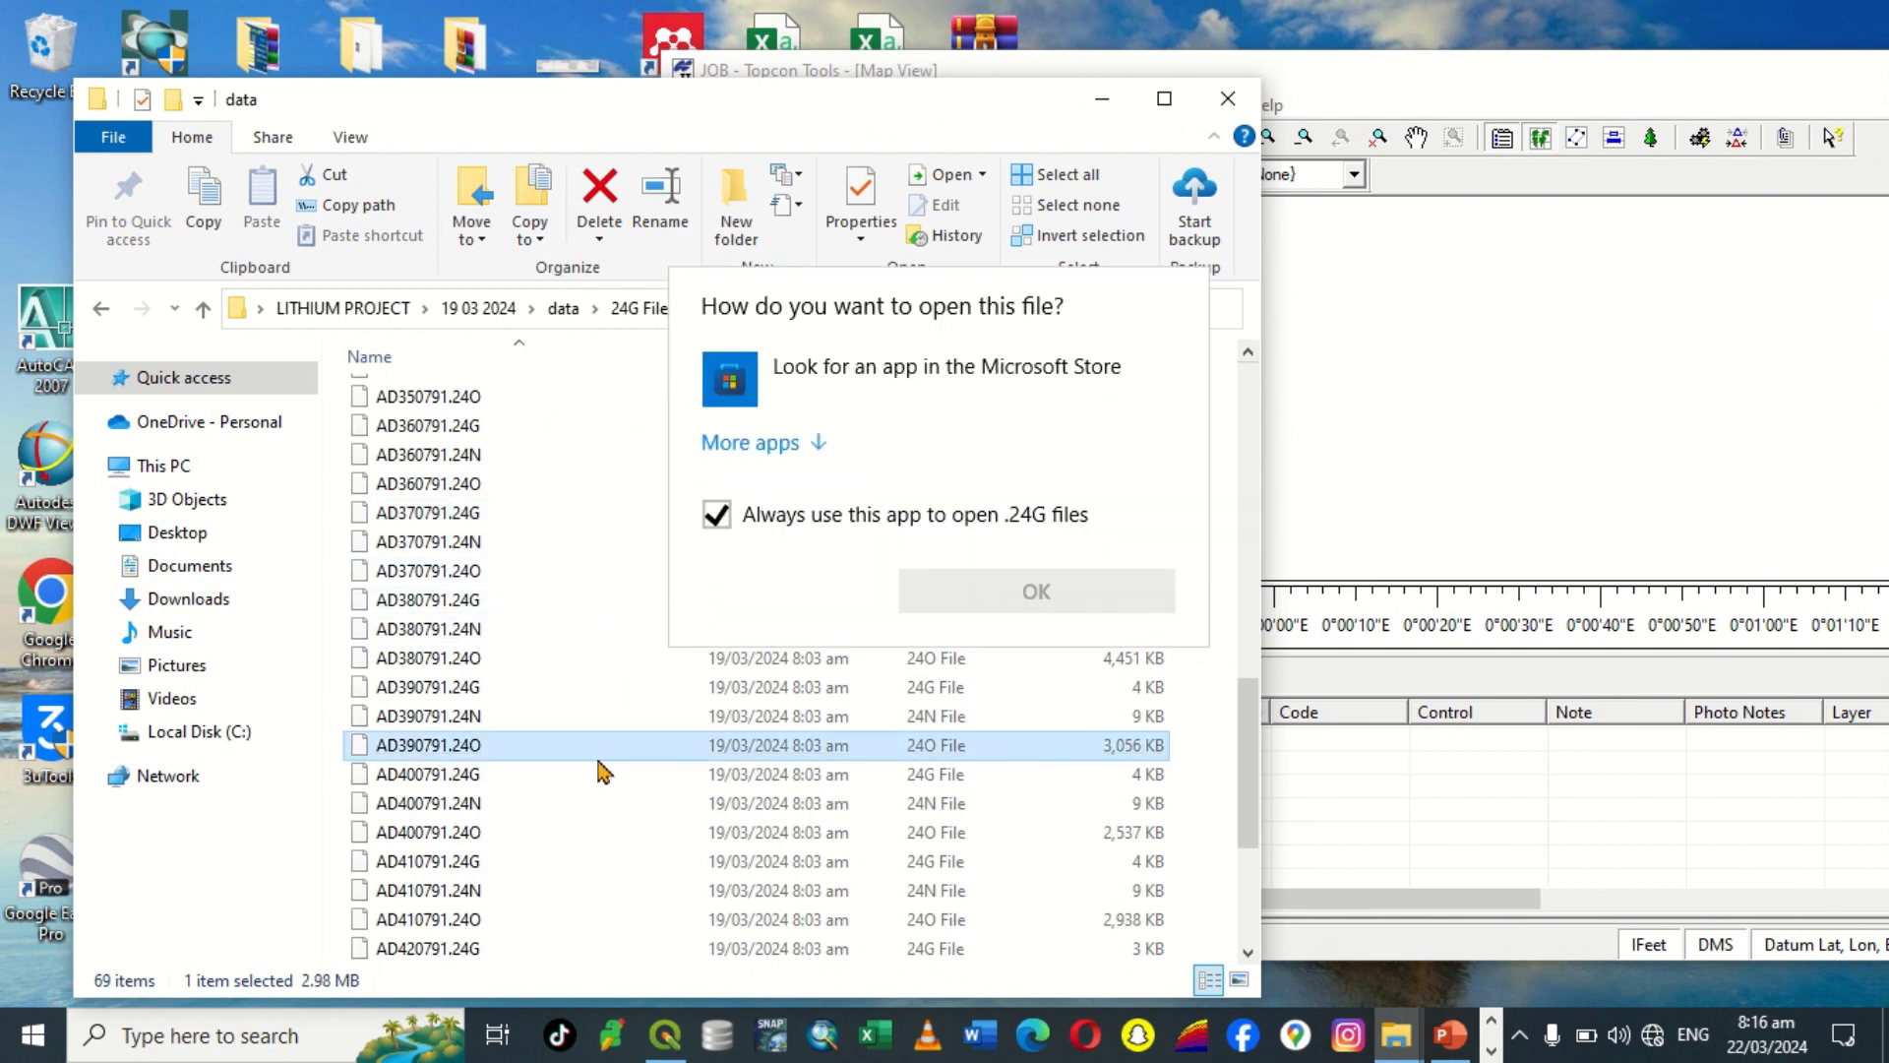
key("ctrl+a")
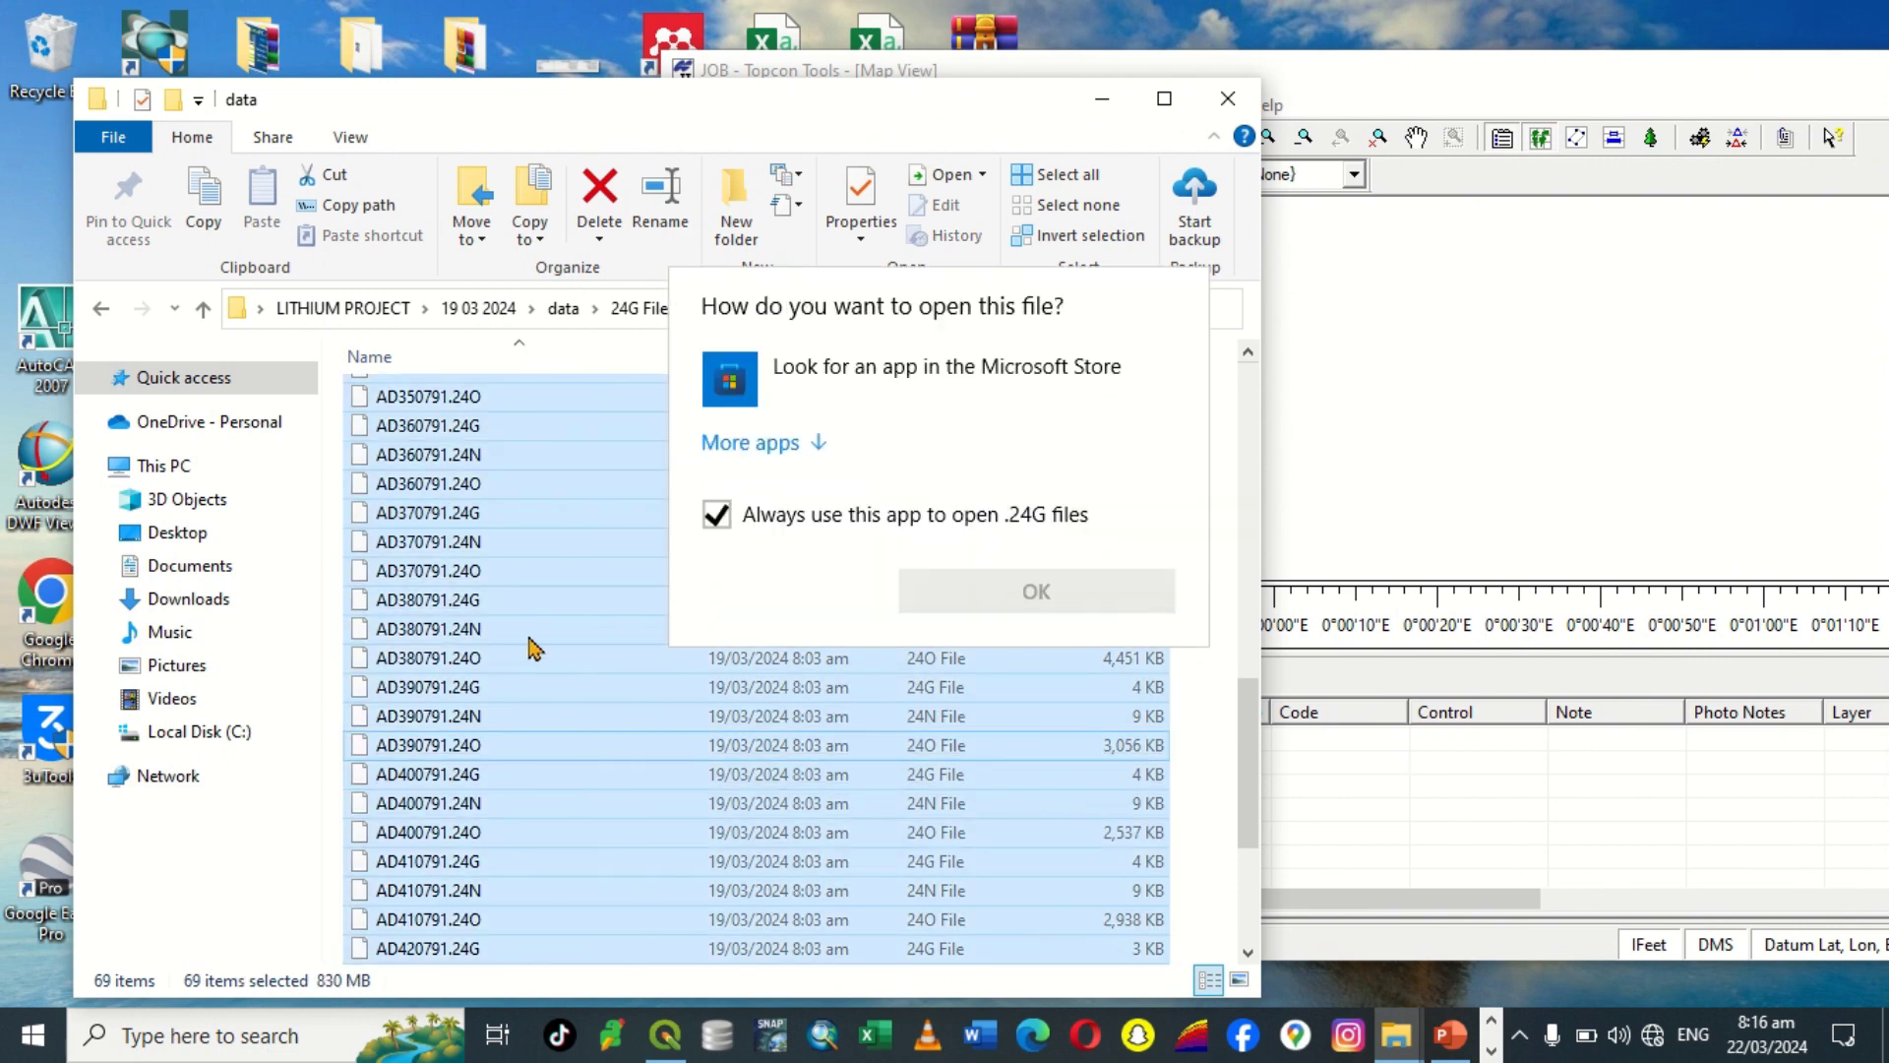
left_click_drag(531, 645, 1514, 443)
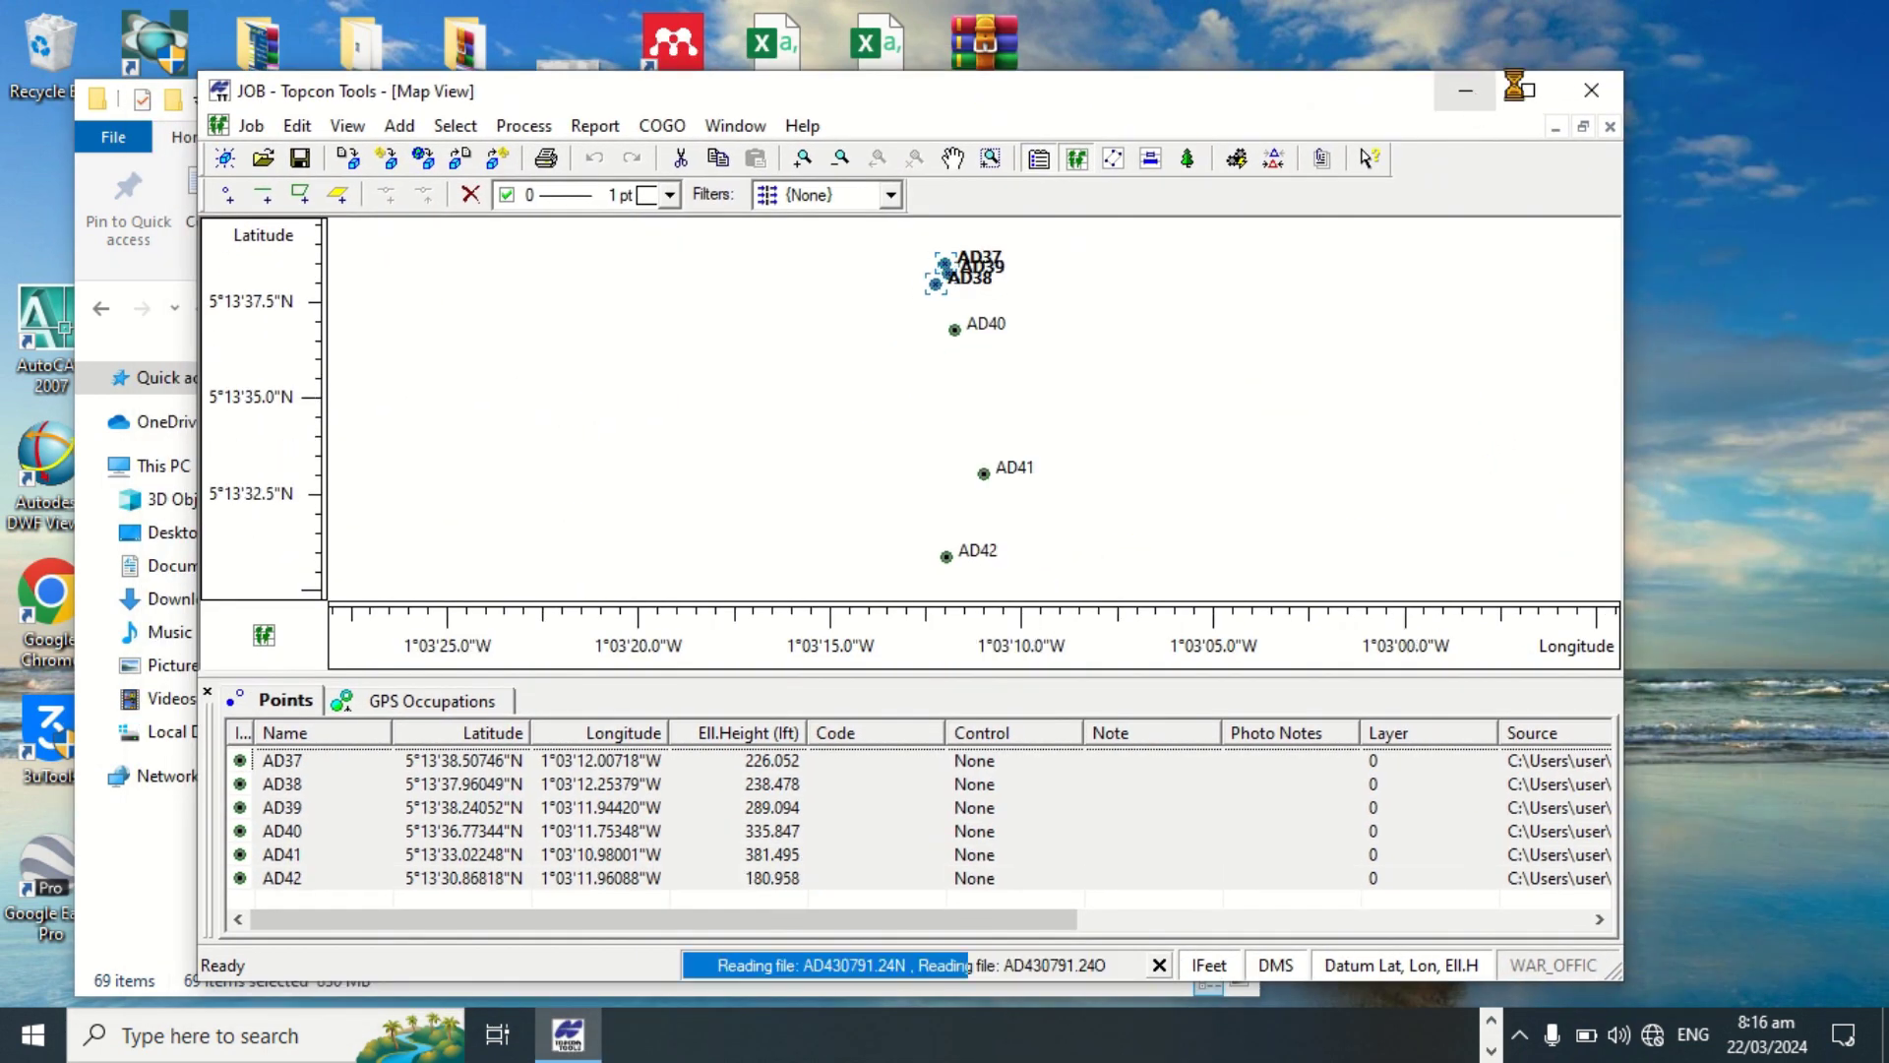
left_click(1528, 89)
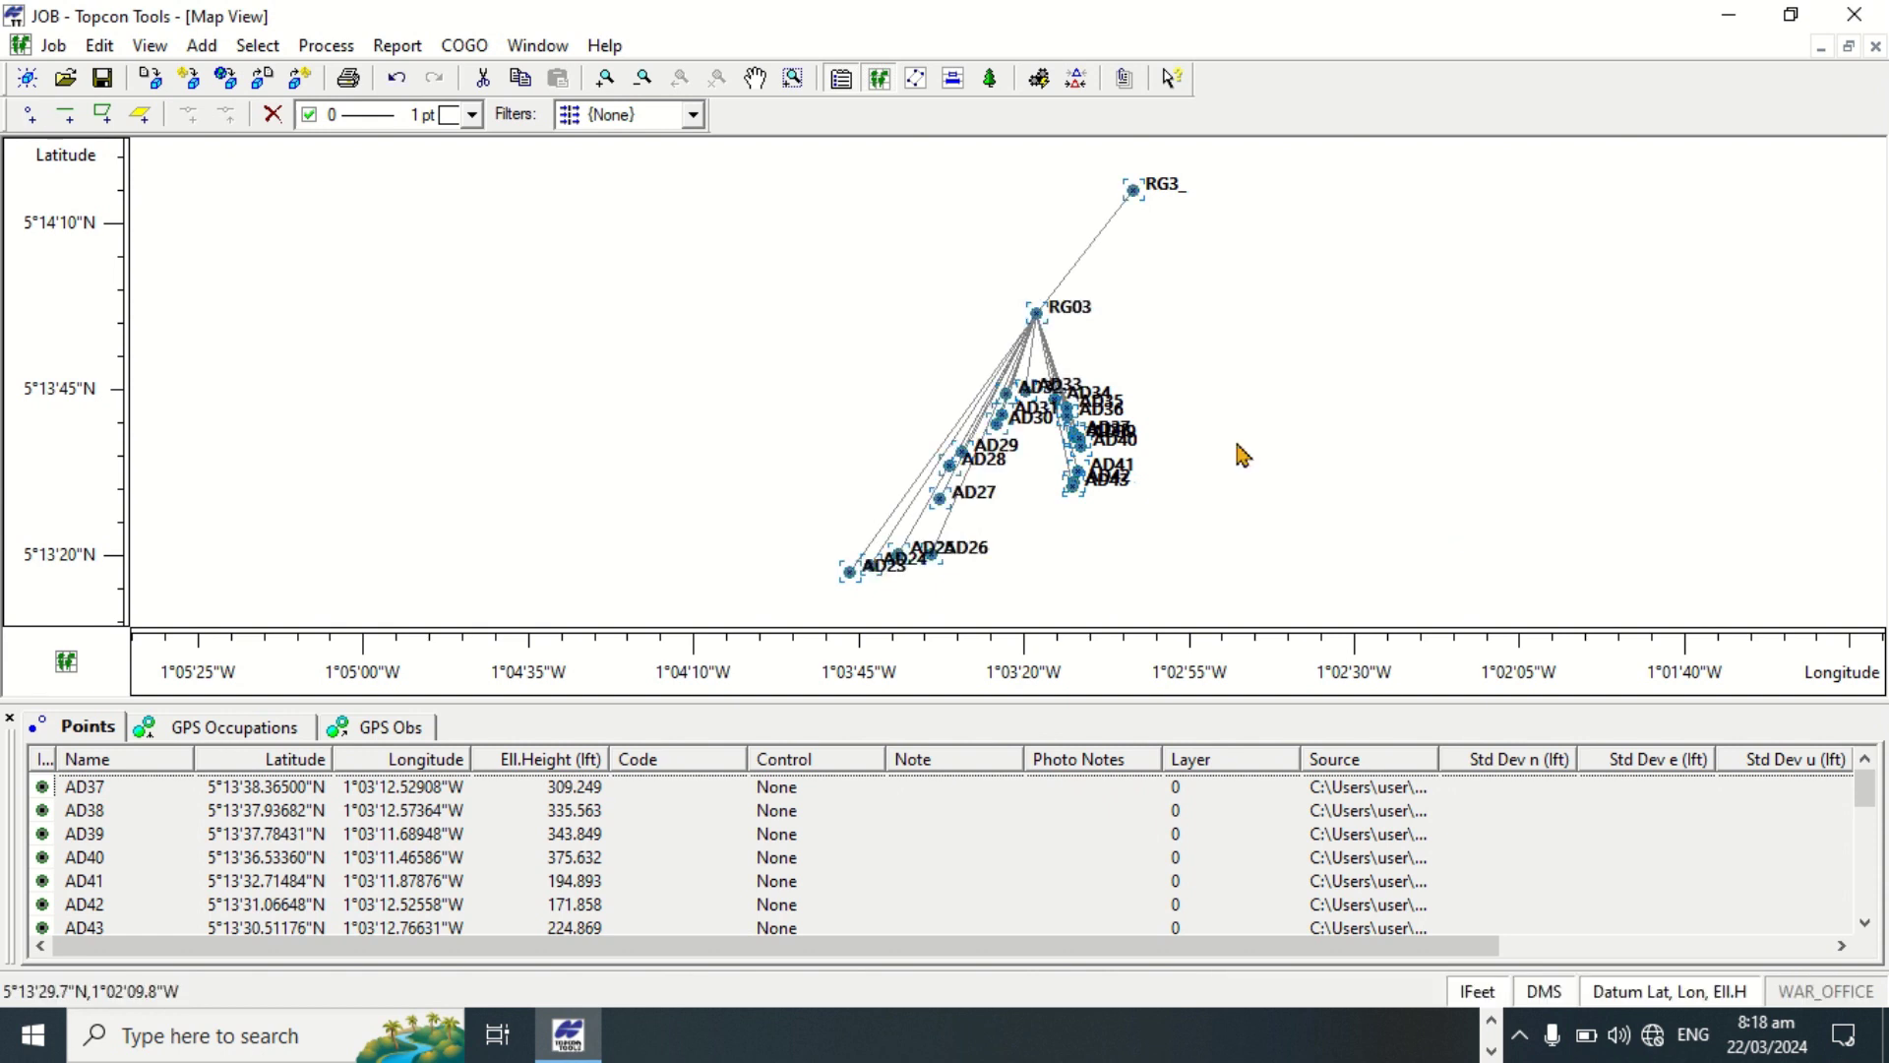
Step: Inspect the imported point network on the map and set the job's coordinate type to Grid
scroll(1119, 433, "up", 3)
scroll(1120, 433, "down", 4)
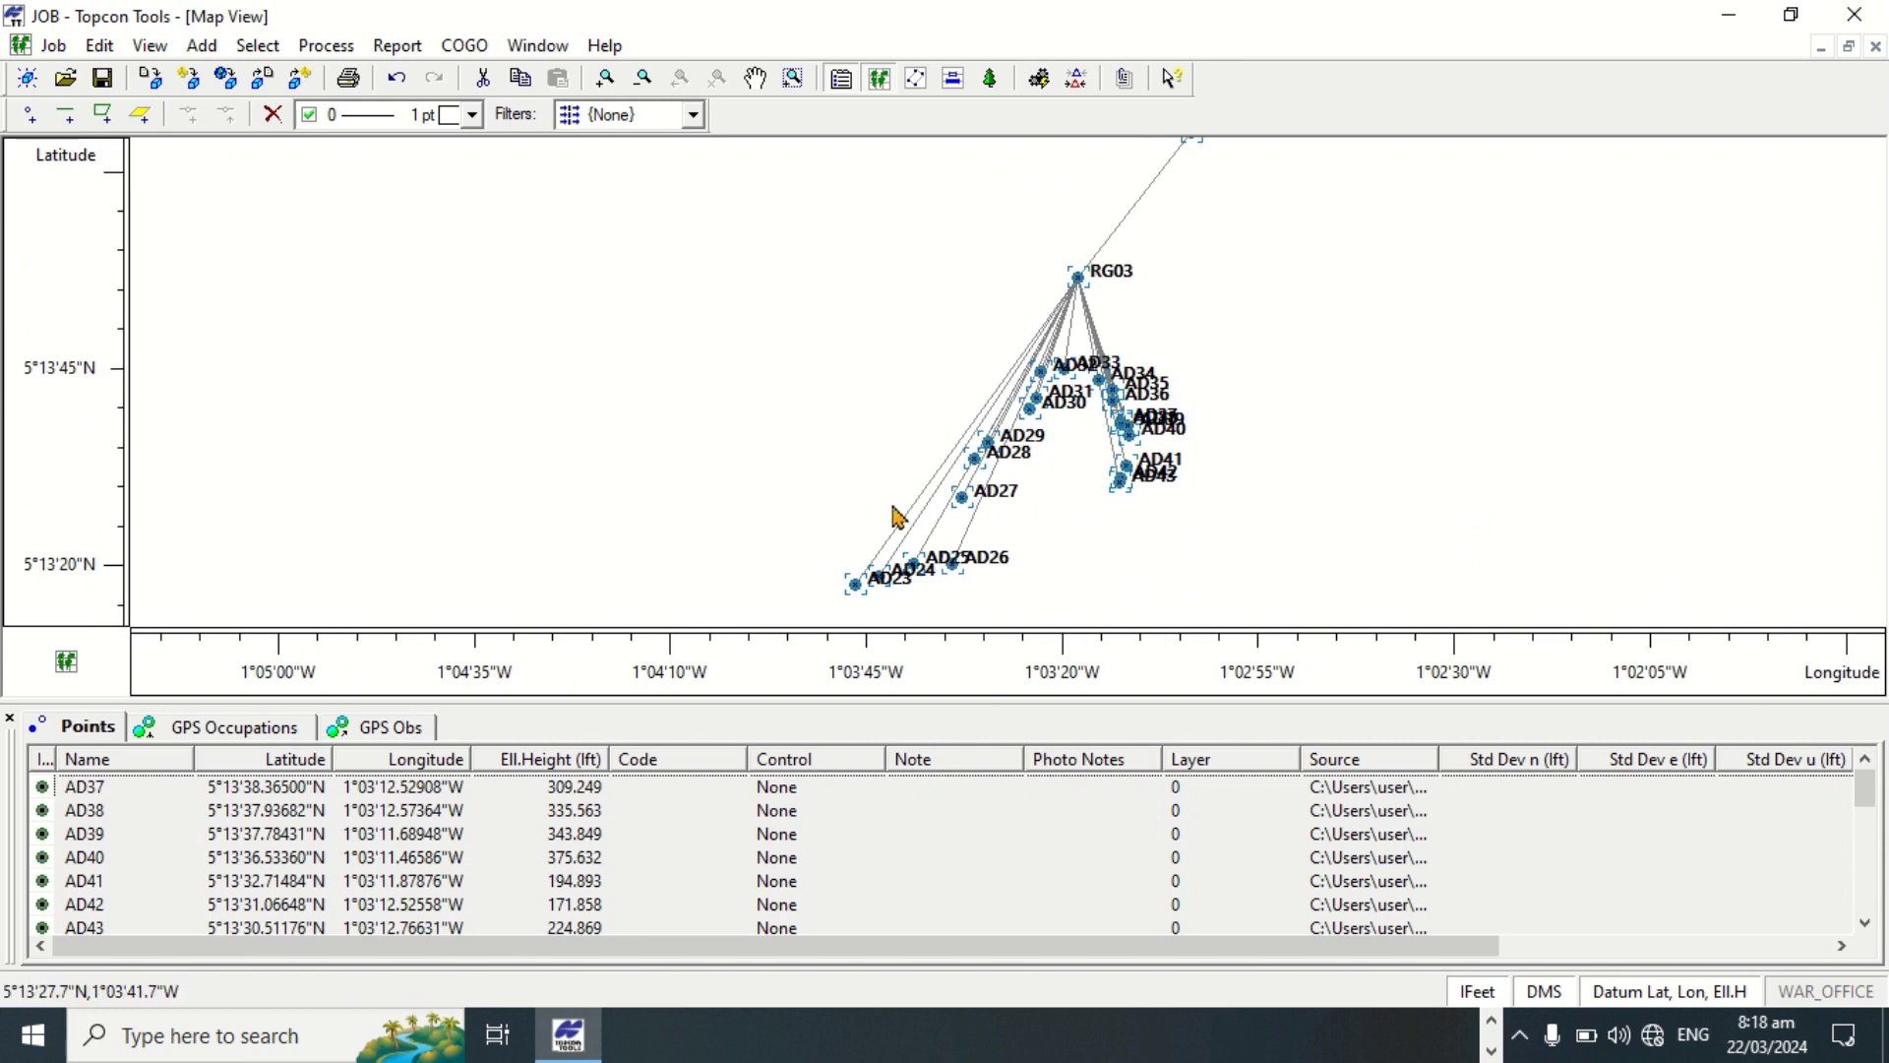
scroll(1058, 452, "up", 3)
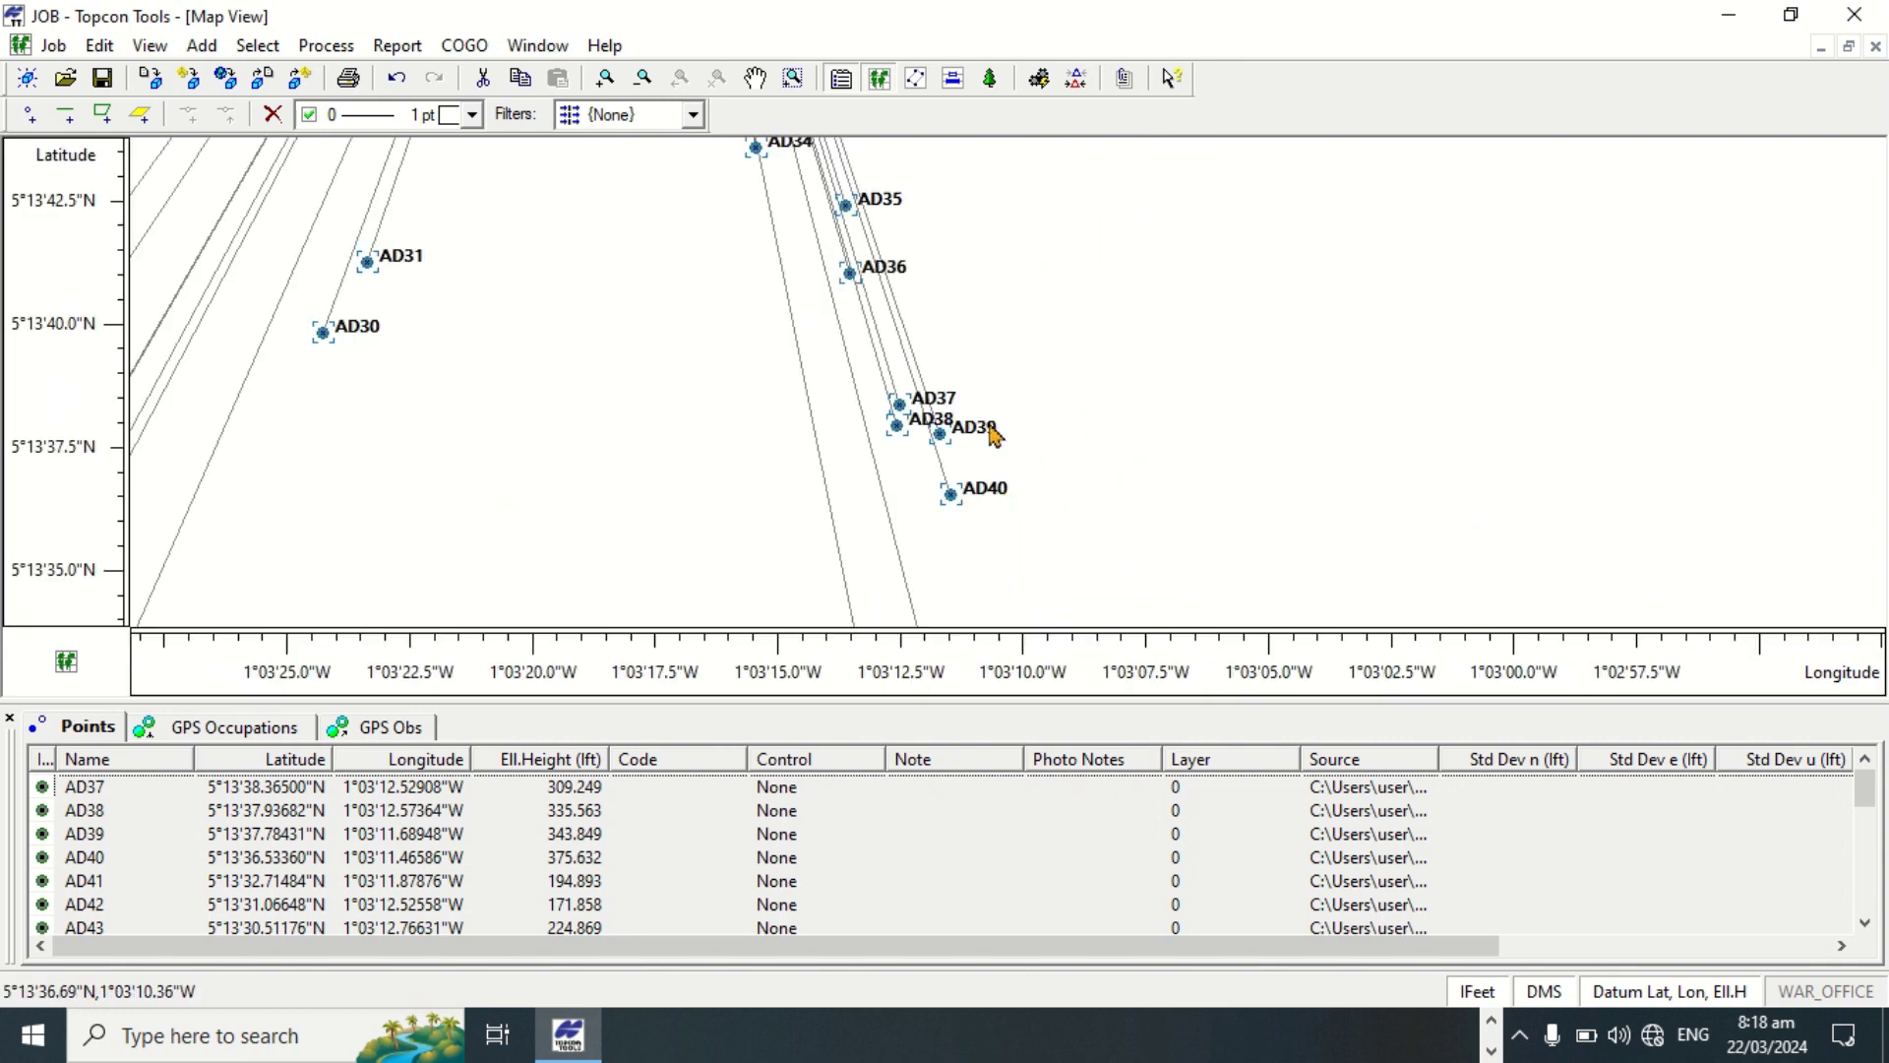
scroll(979, 414, "down", 3)
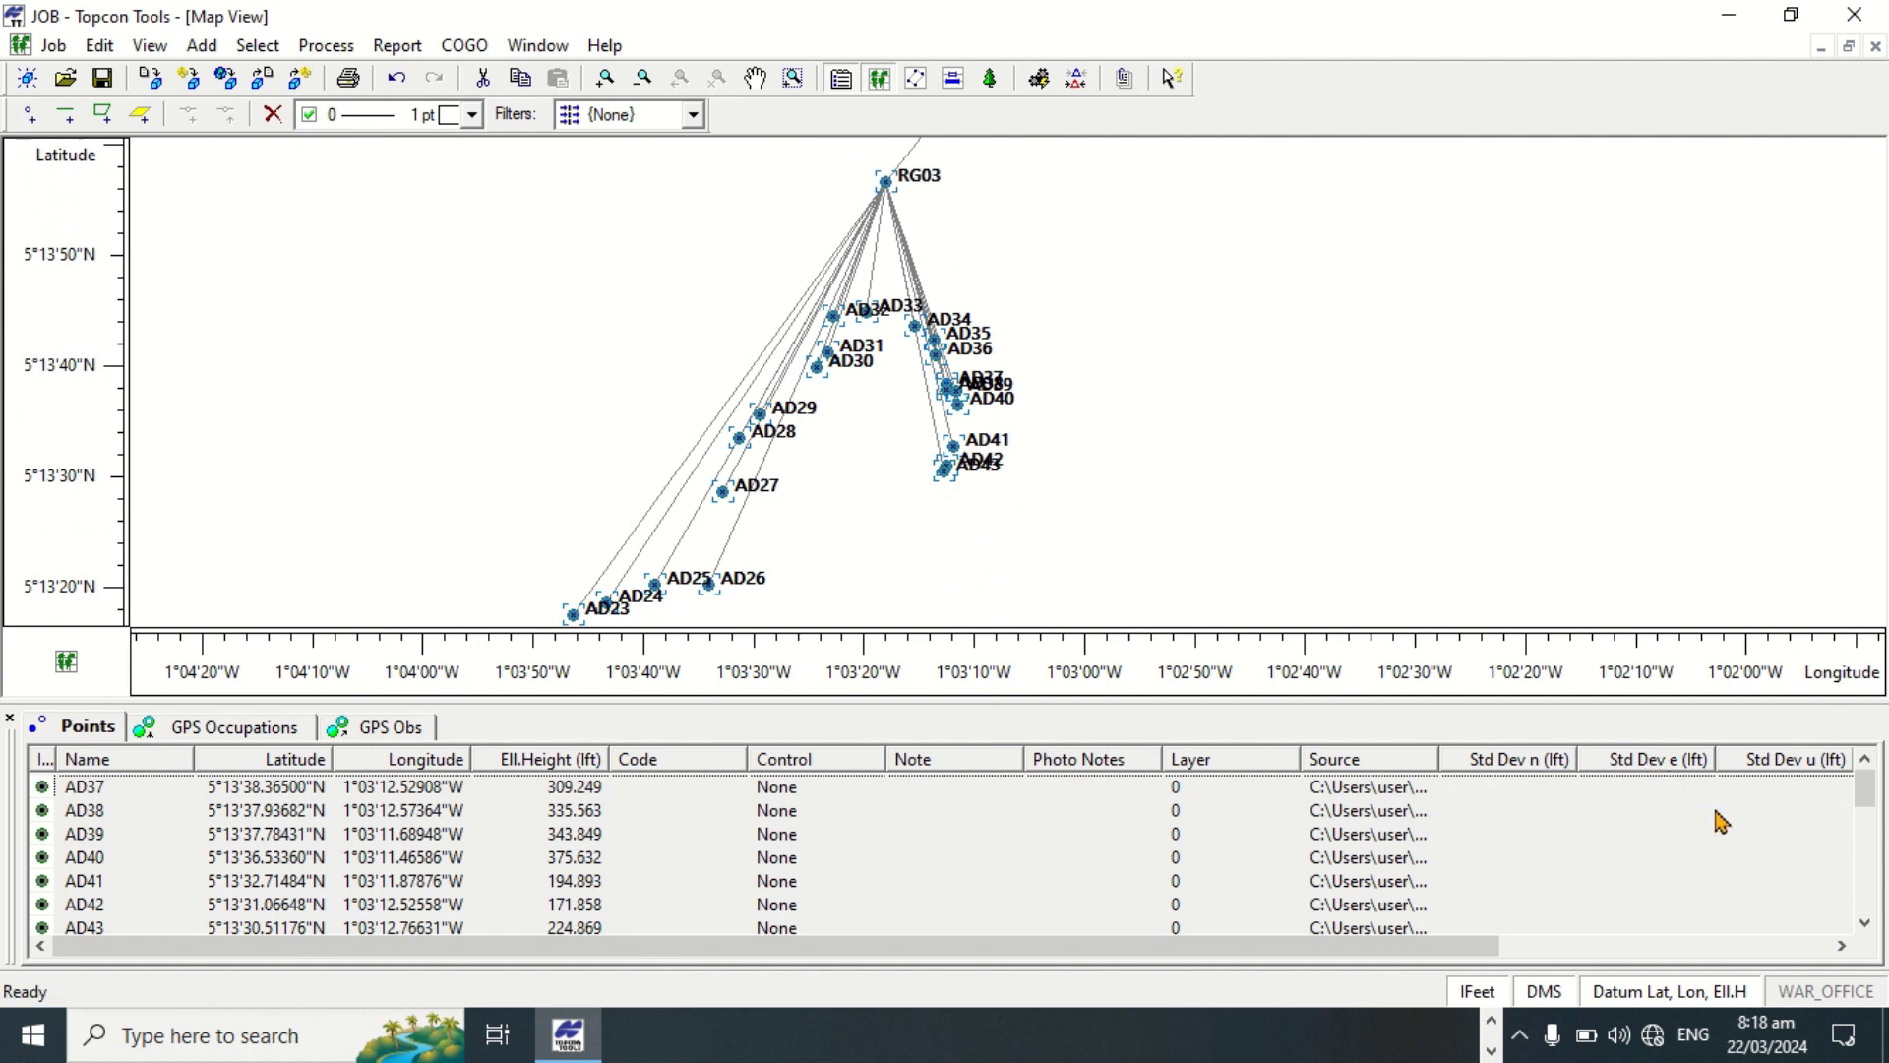
left_click(1672, 987)
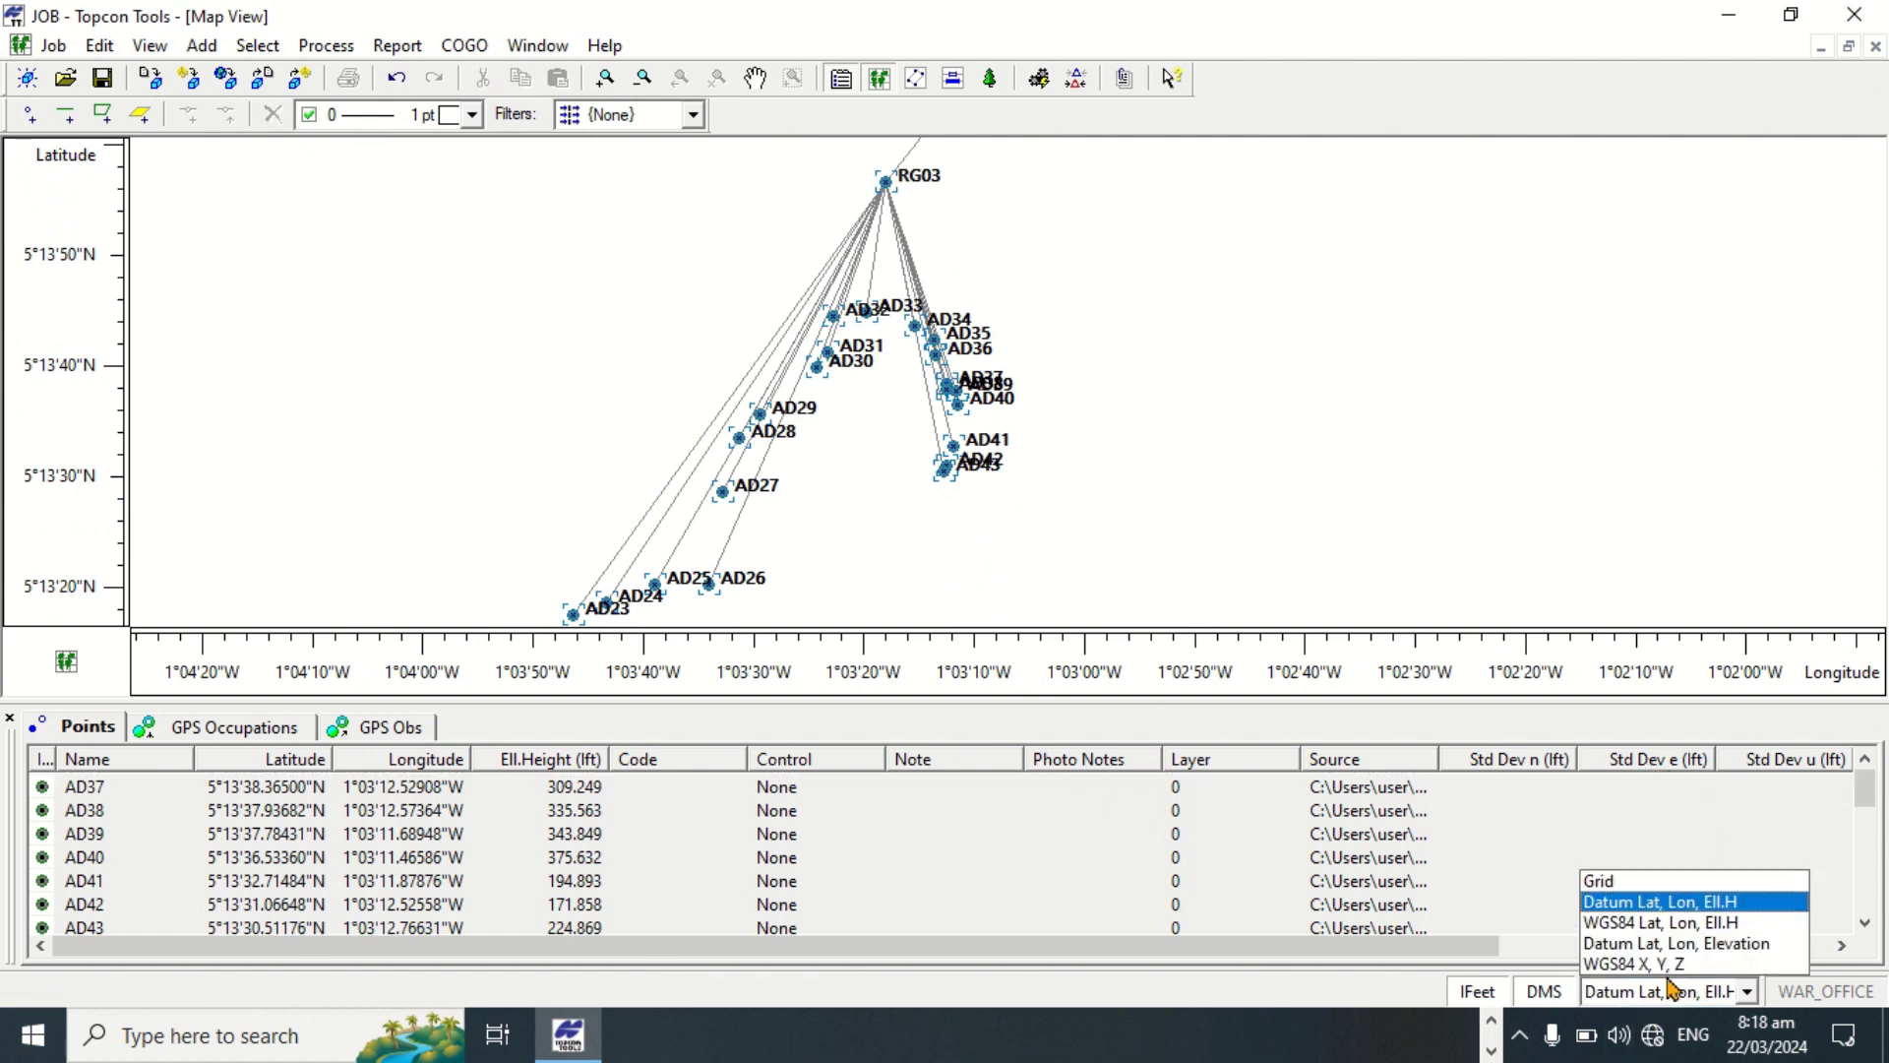
left_click(1635, 881)
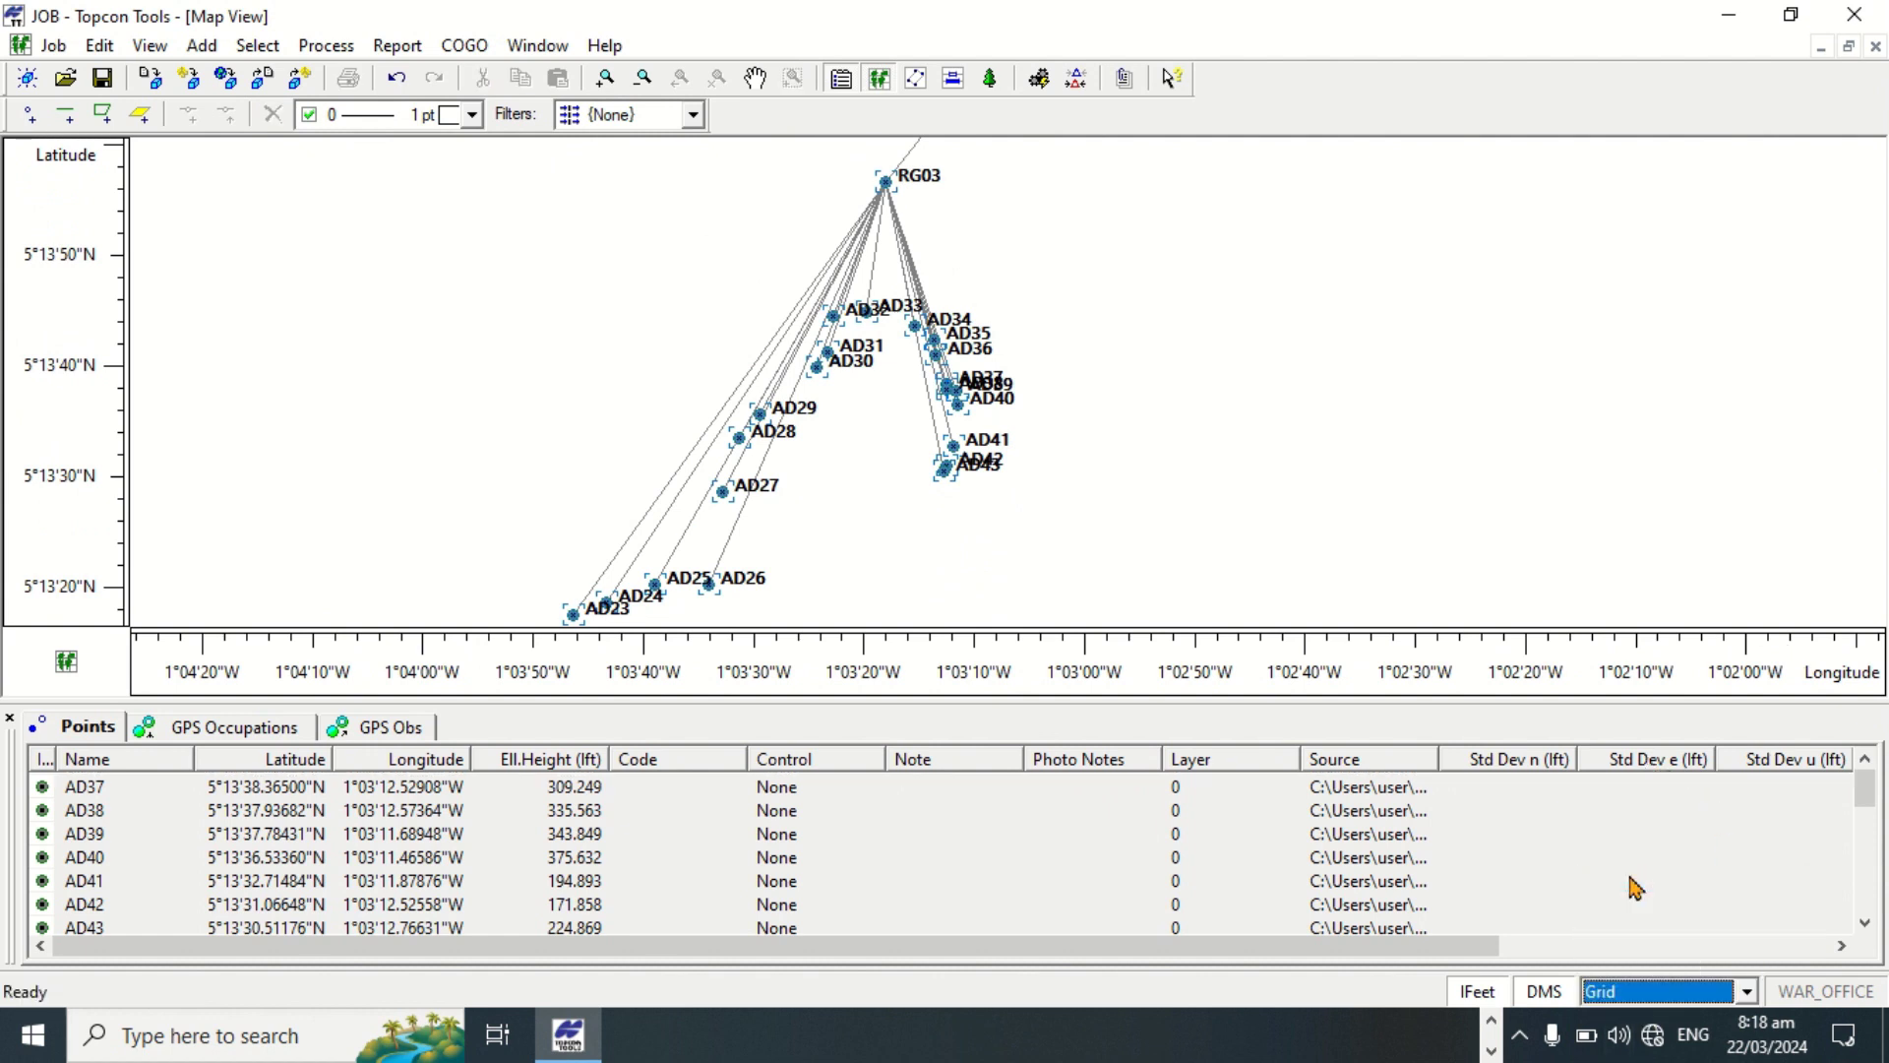
left_click(1476, 991)
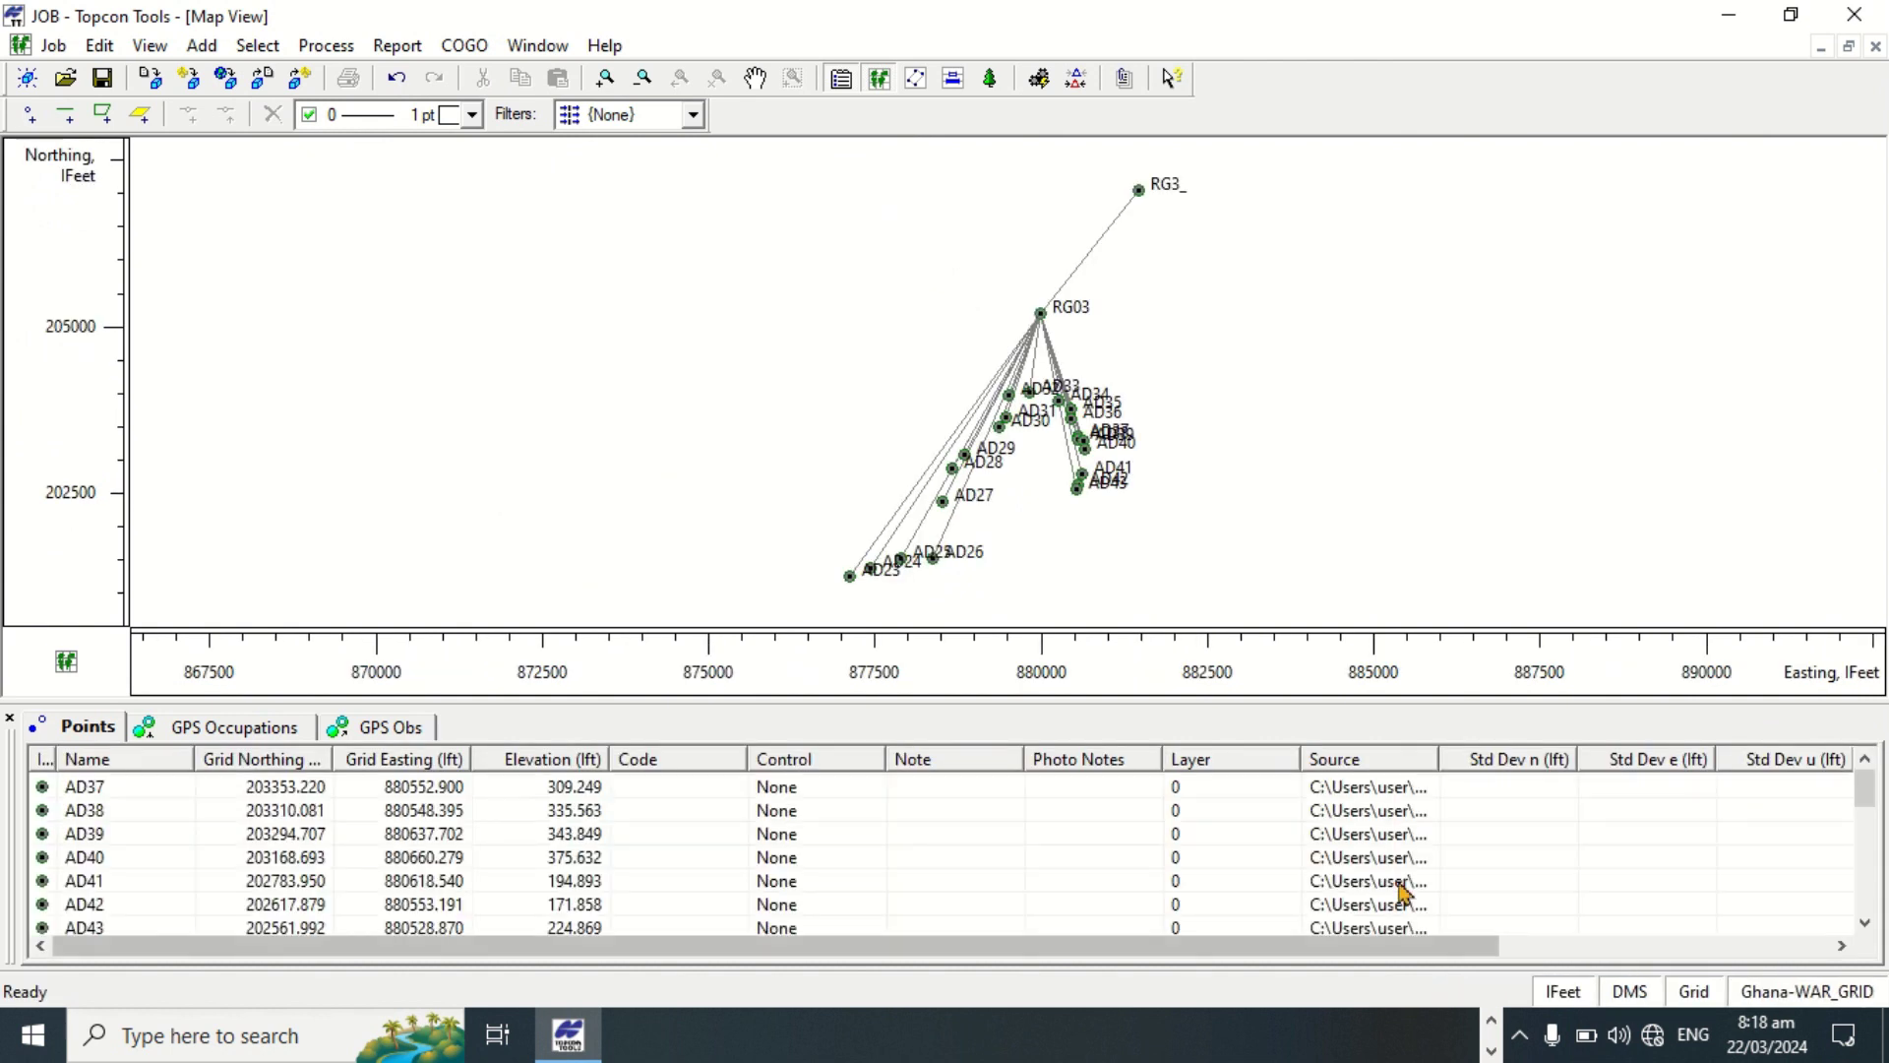
Step: View the grid coordinates in the properties of base point RG03 and close them without changes
scroll(900, 492, "down", 1)
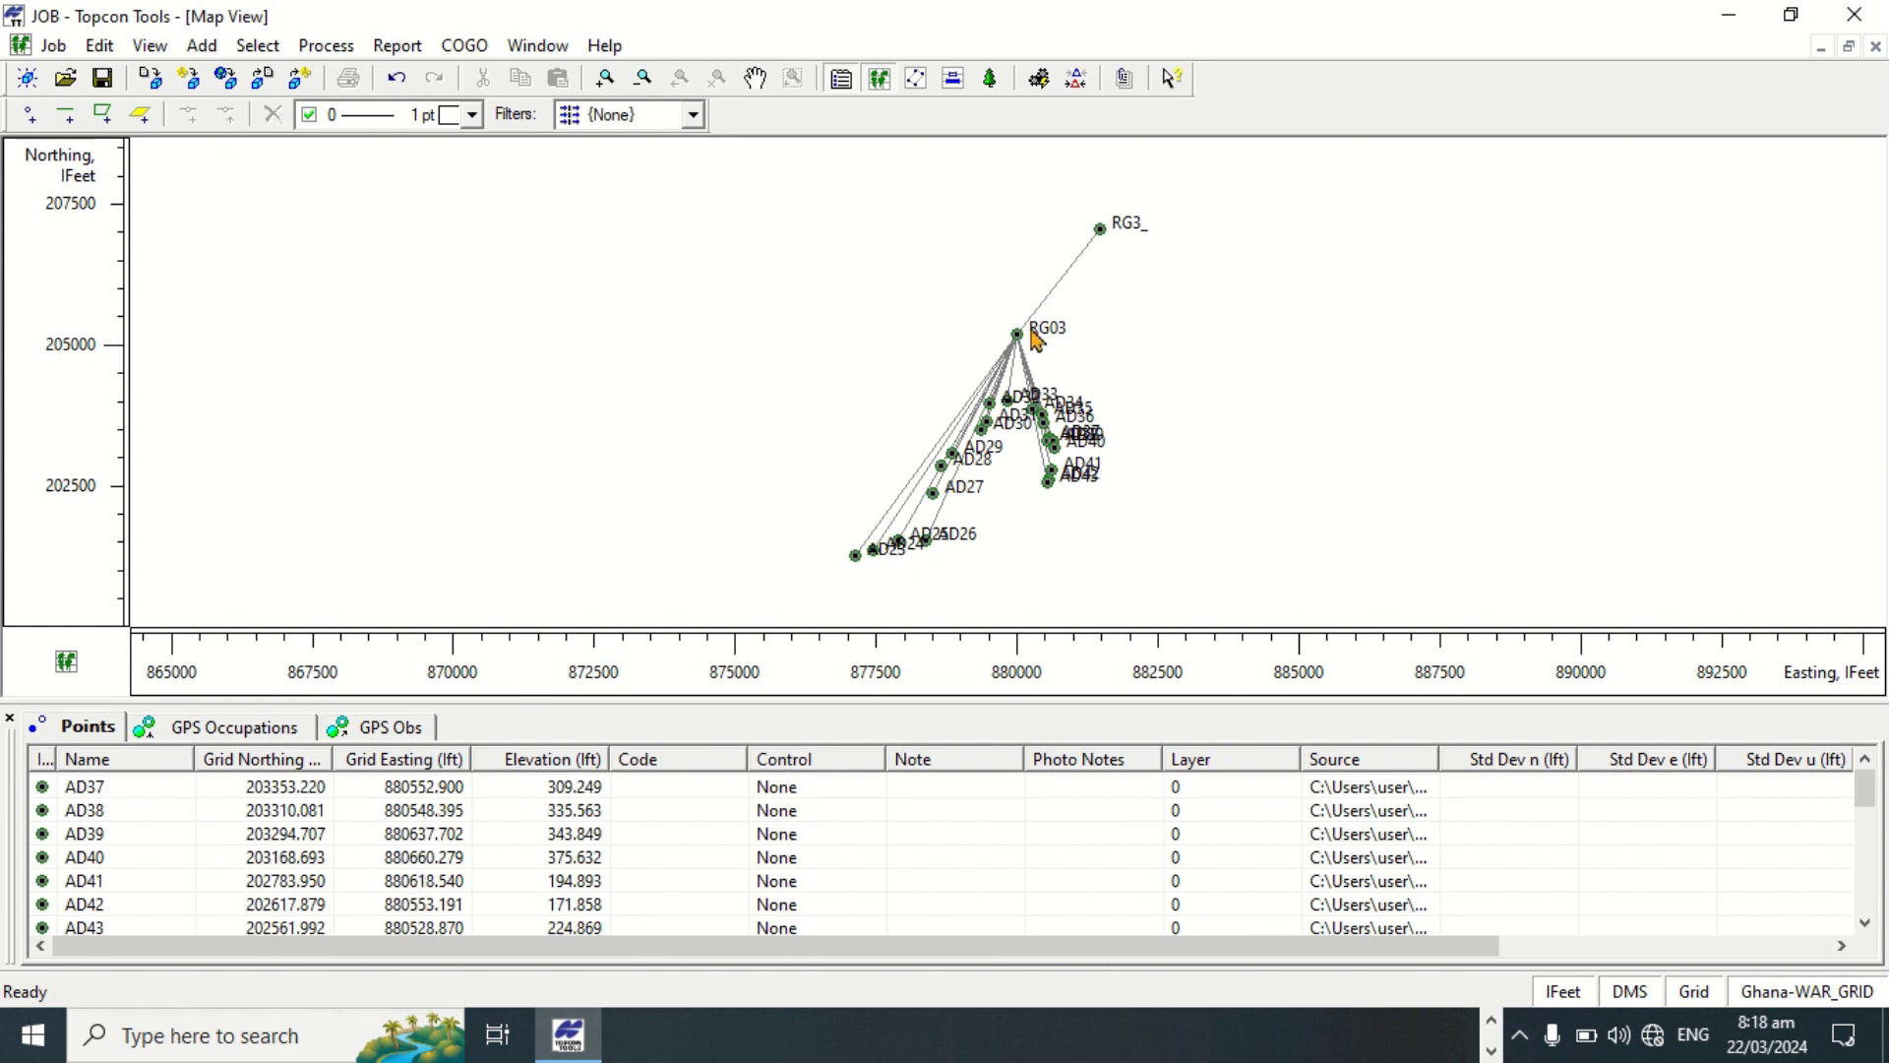
scroll(1028, 339, "up", 2)
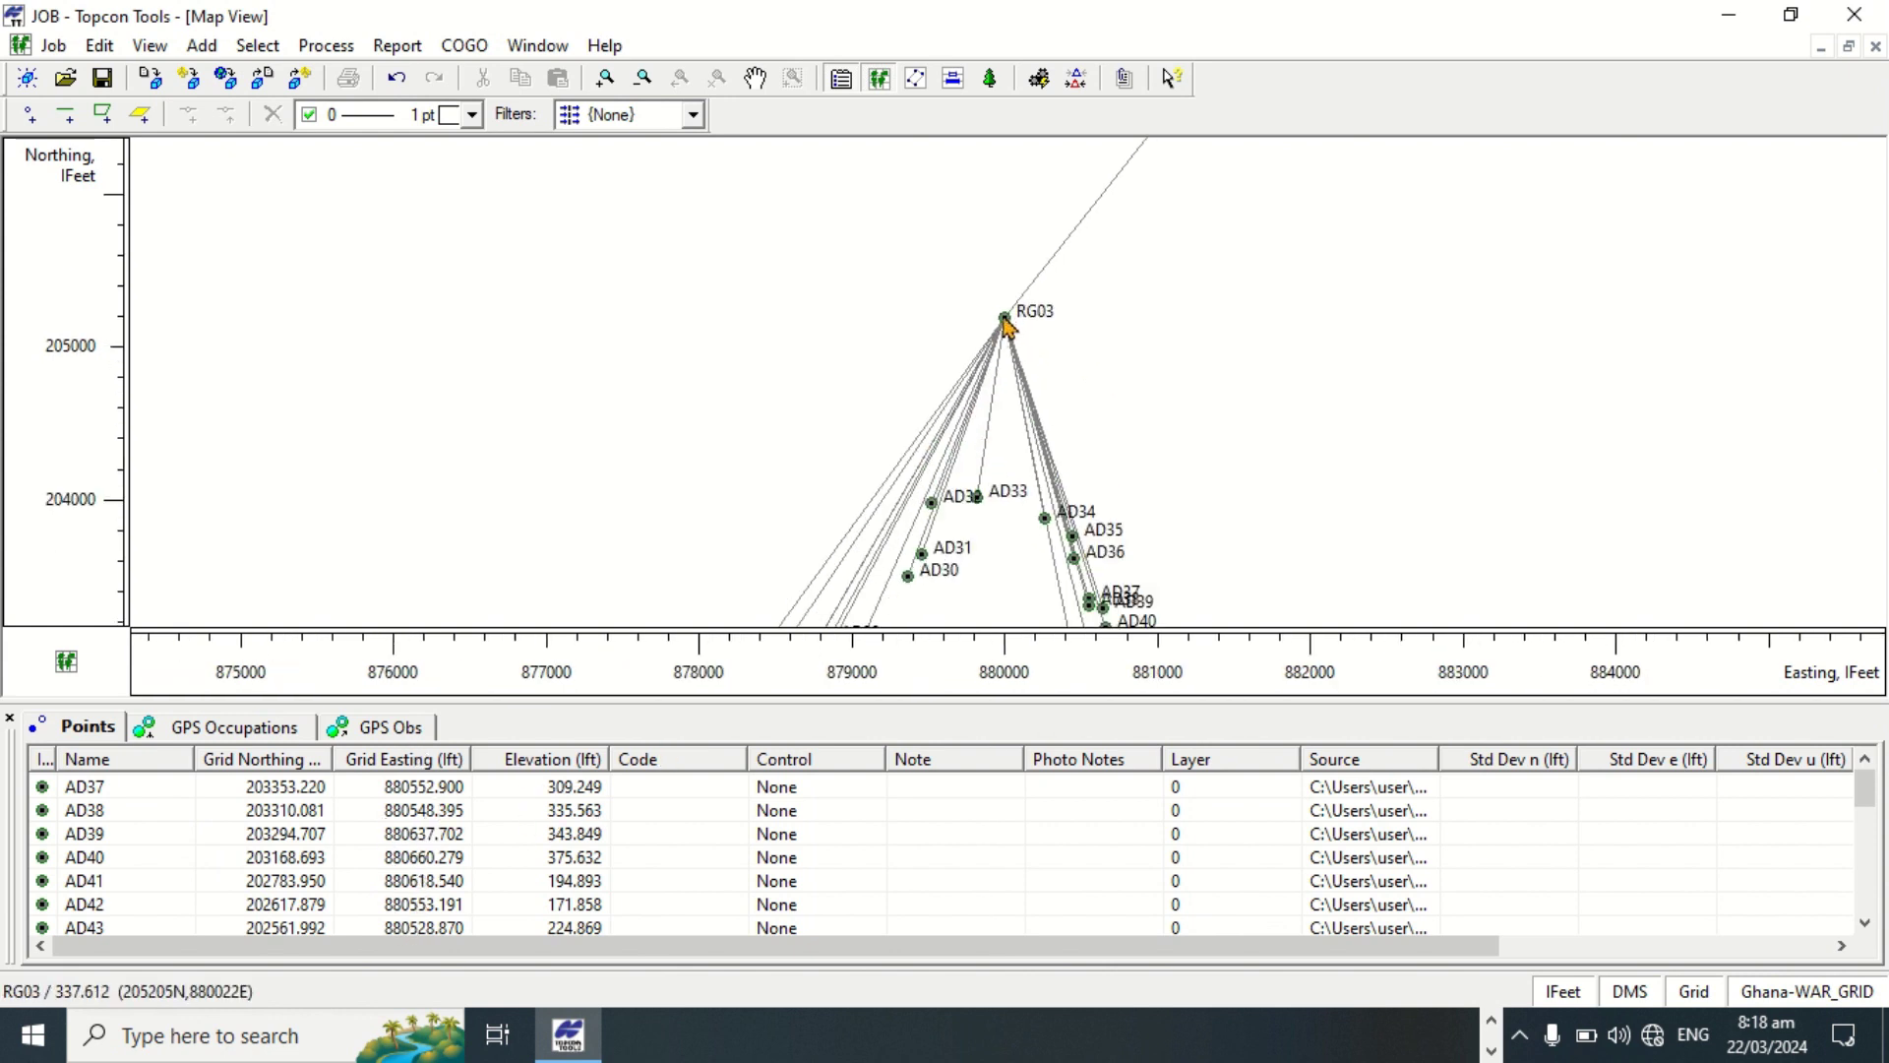
left_click(1005, 321)
double_click(1004, 320)
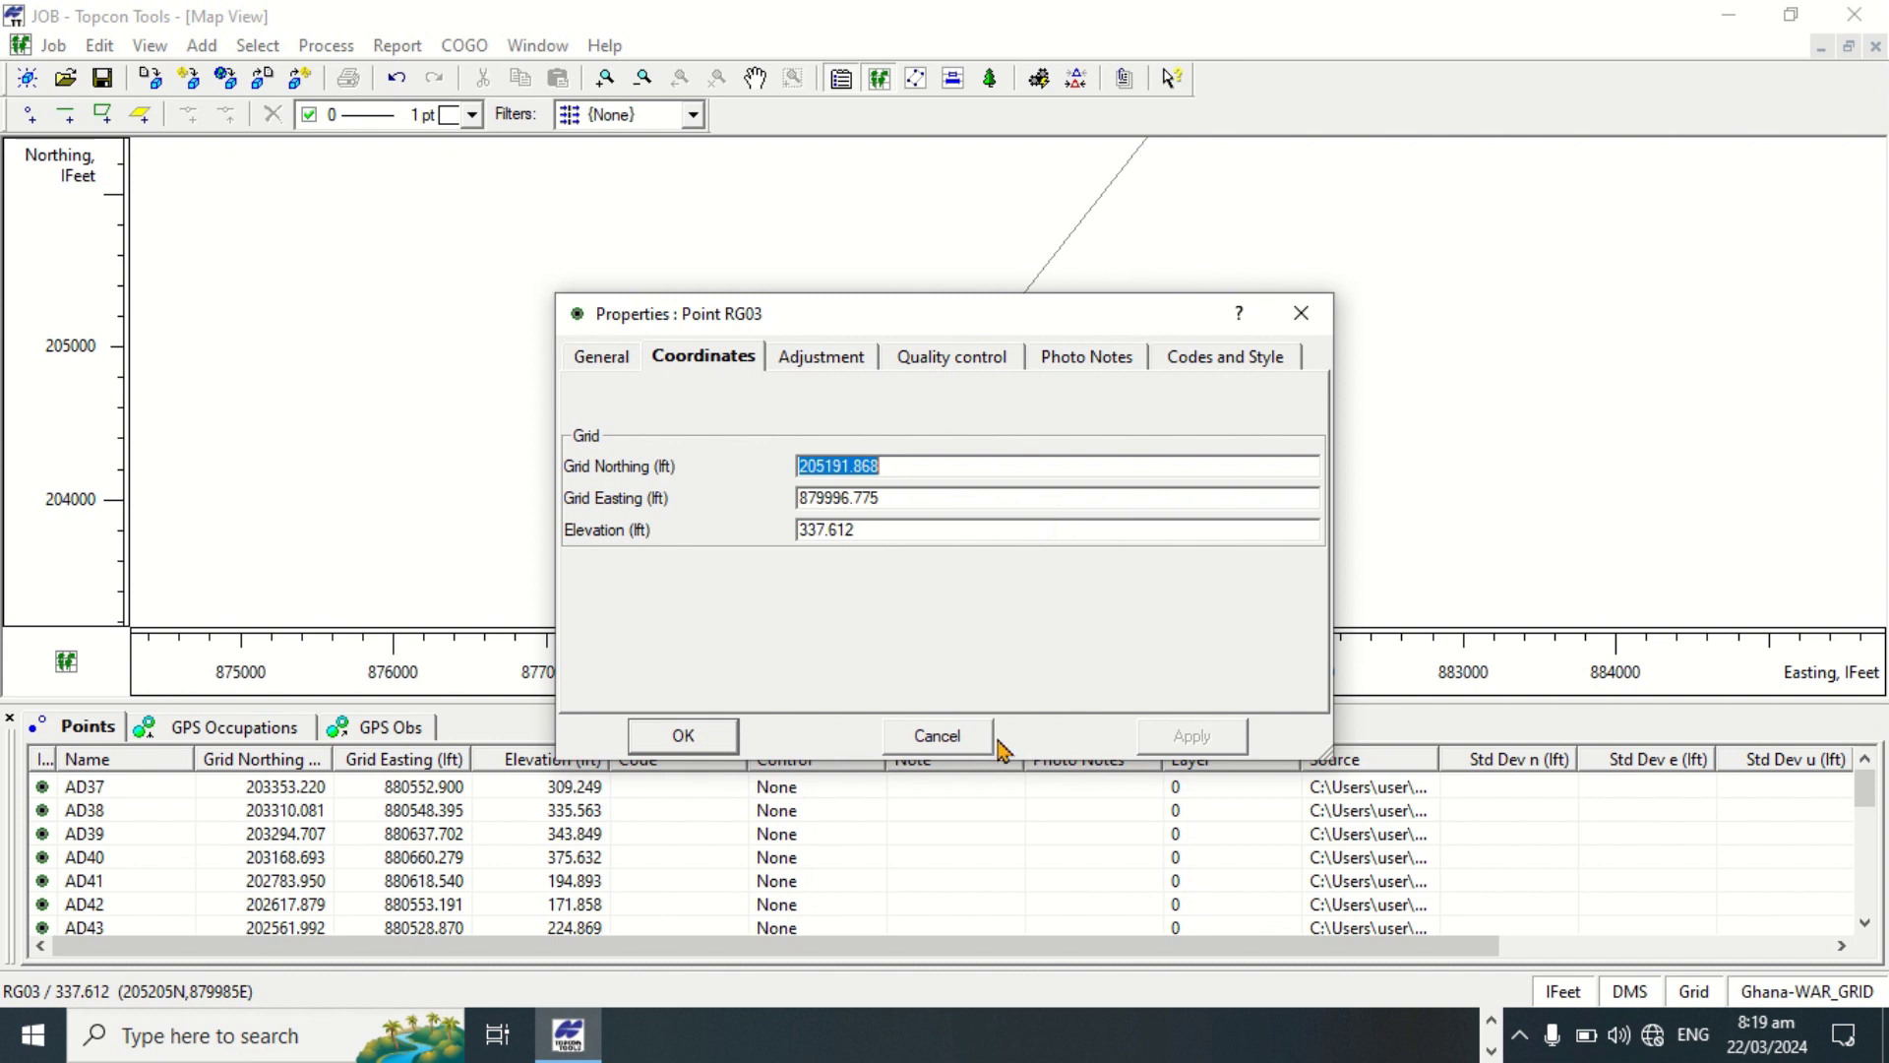
left_click(940, 737)
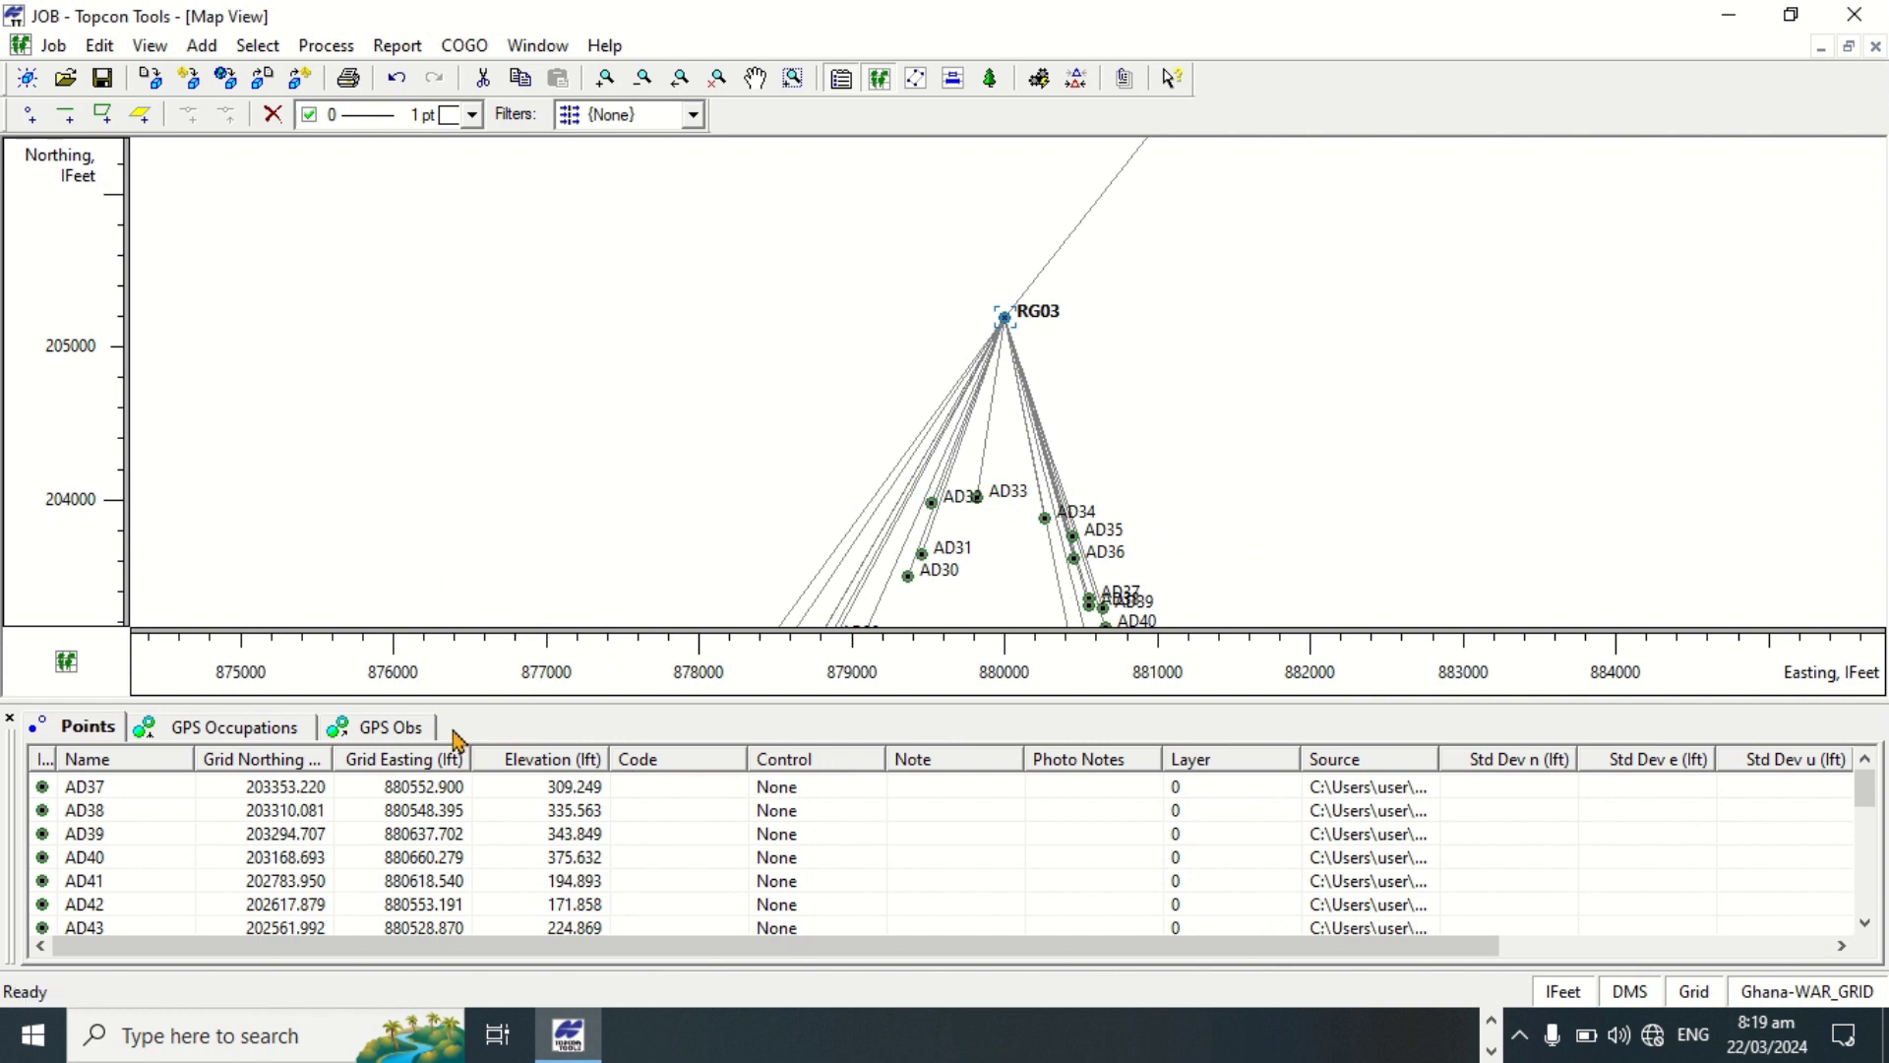
Step: Set the job's projection to UTMNorth, Zone_30 : 6W to 0E
scroll(848, 439, "down", 2)
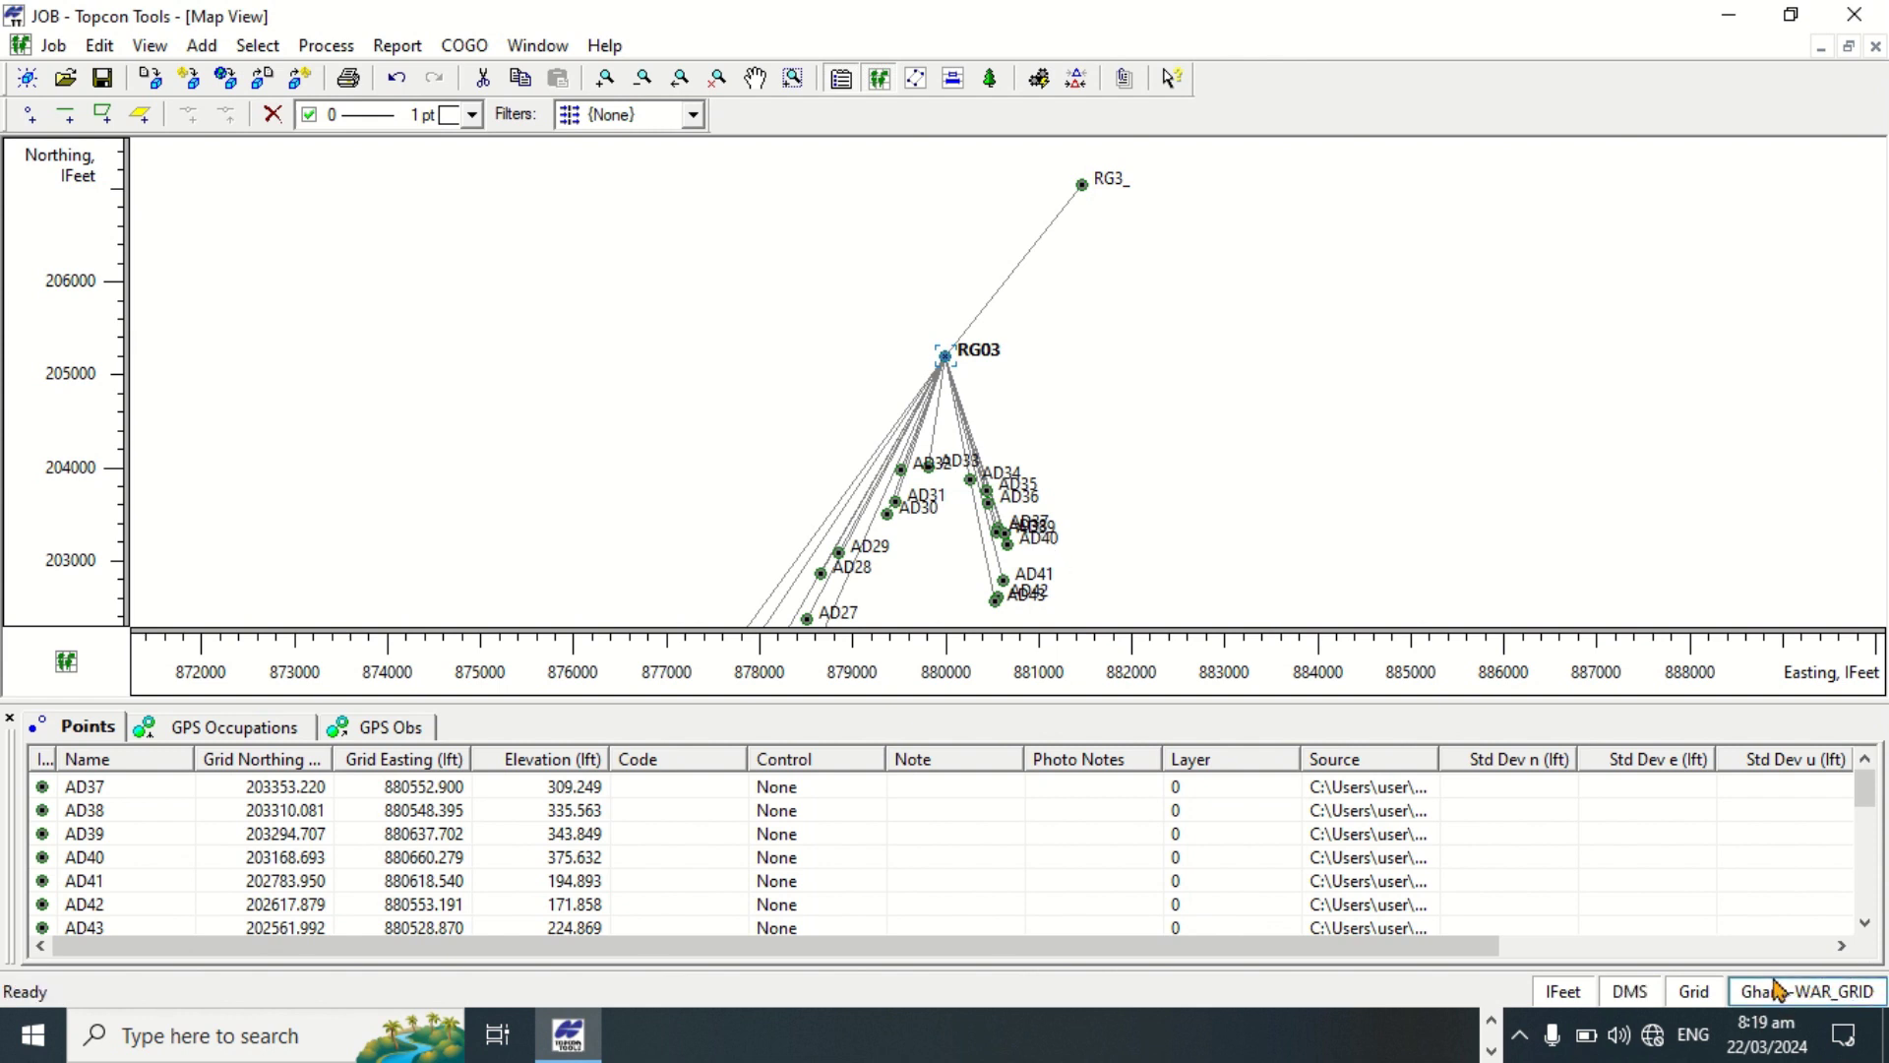
mouse_move(1814, 995)
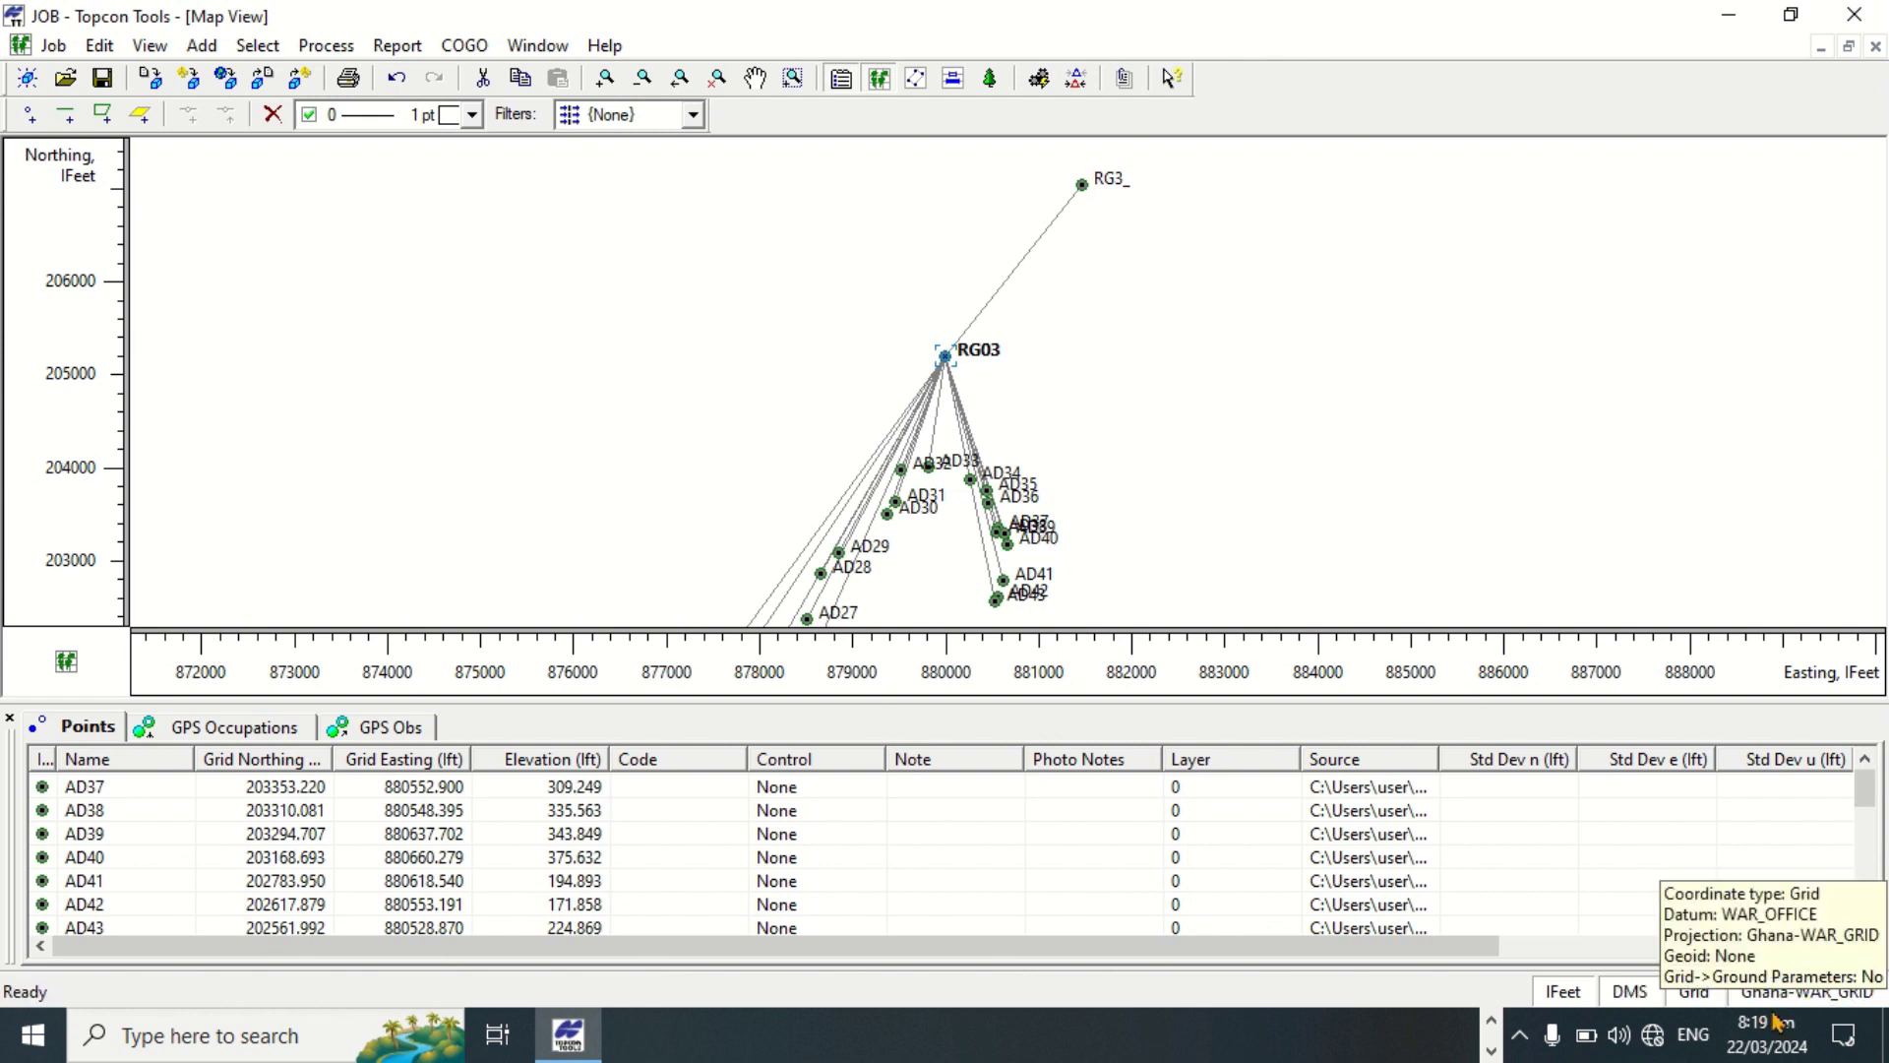
left_click(1824, 994)
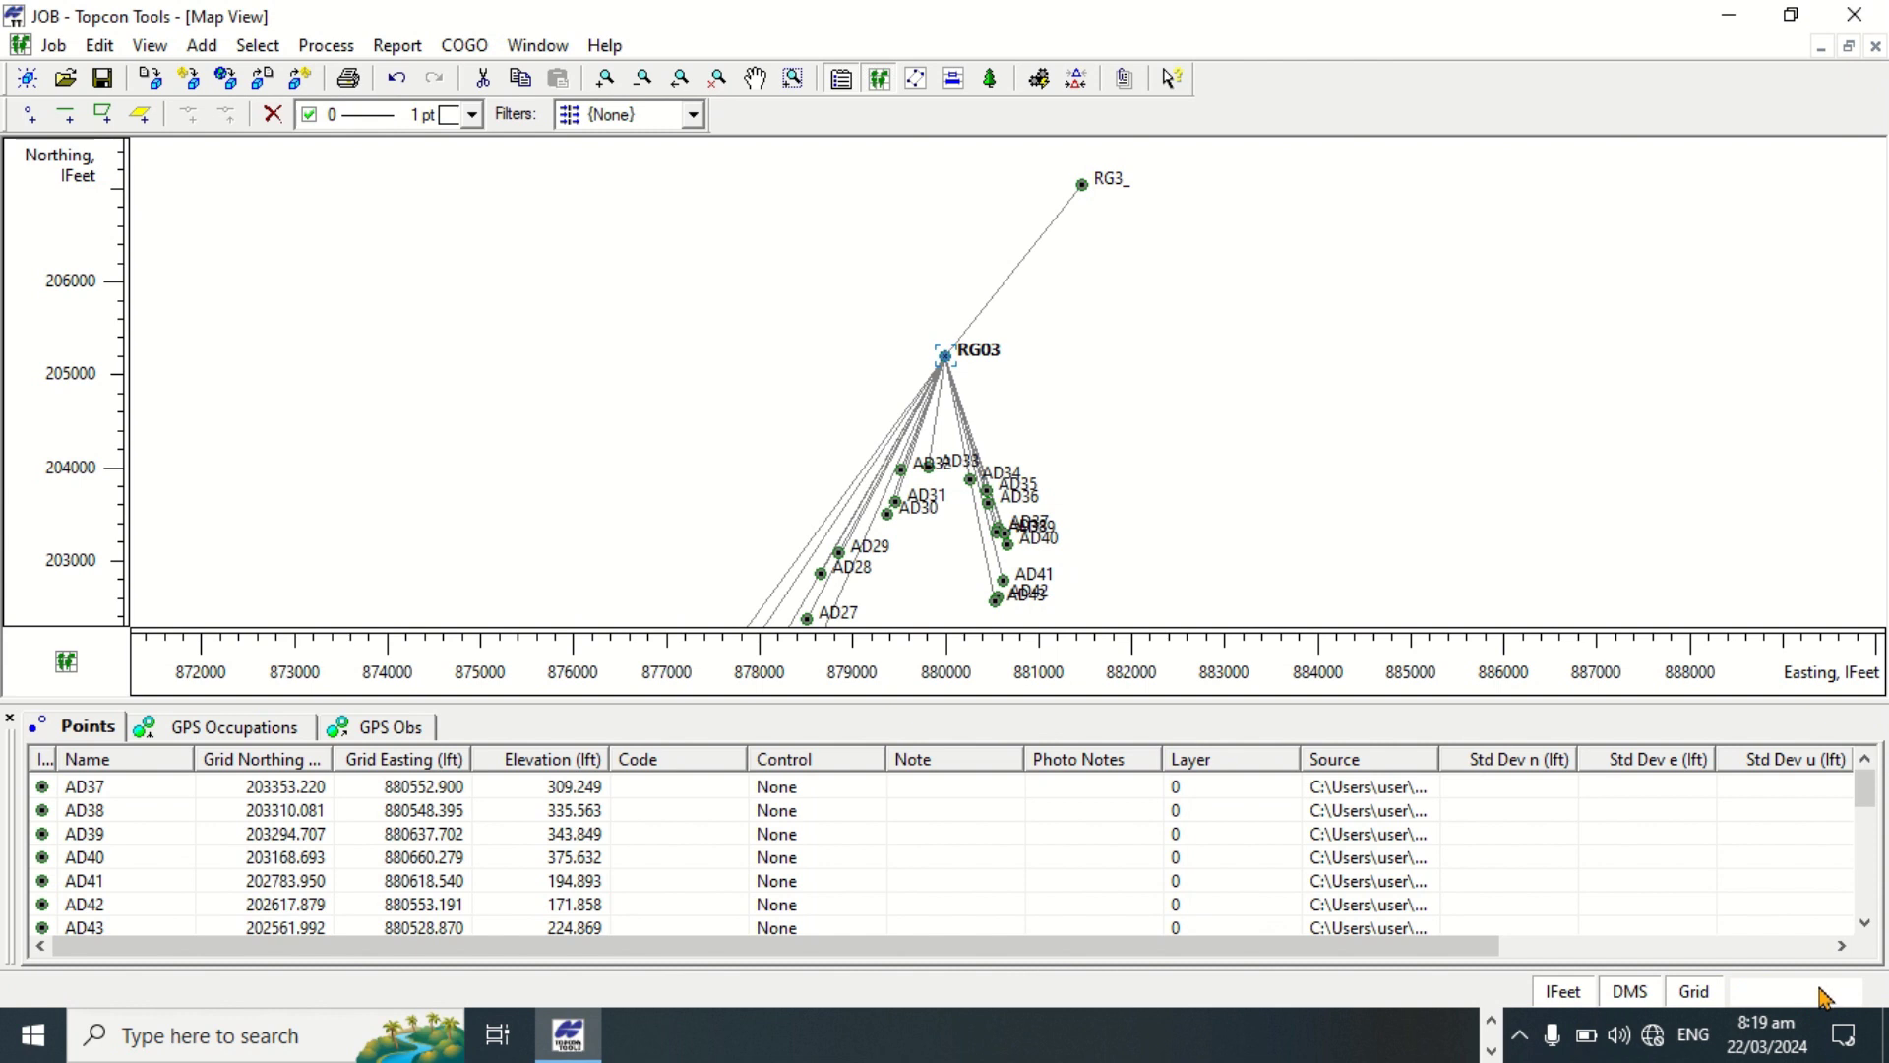
left_click(1824, 996)
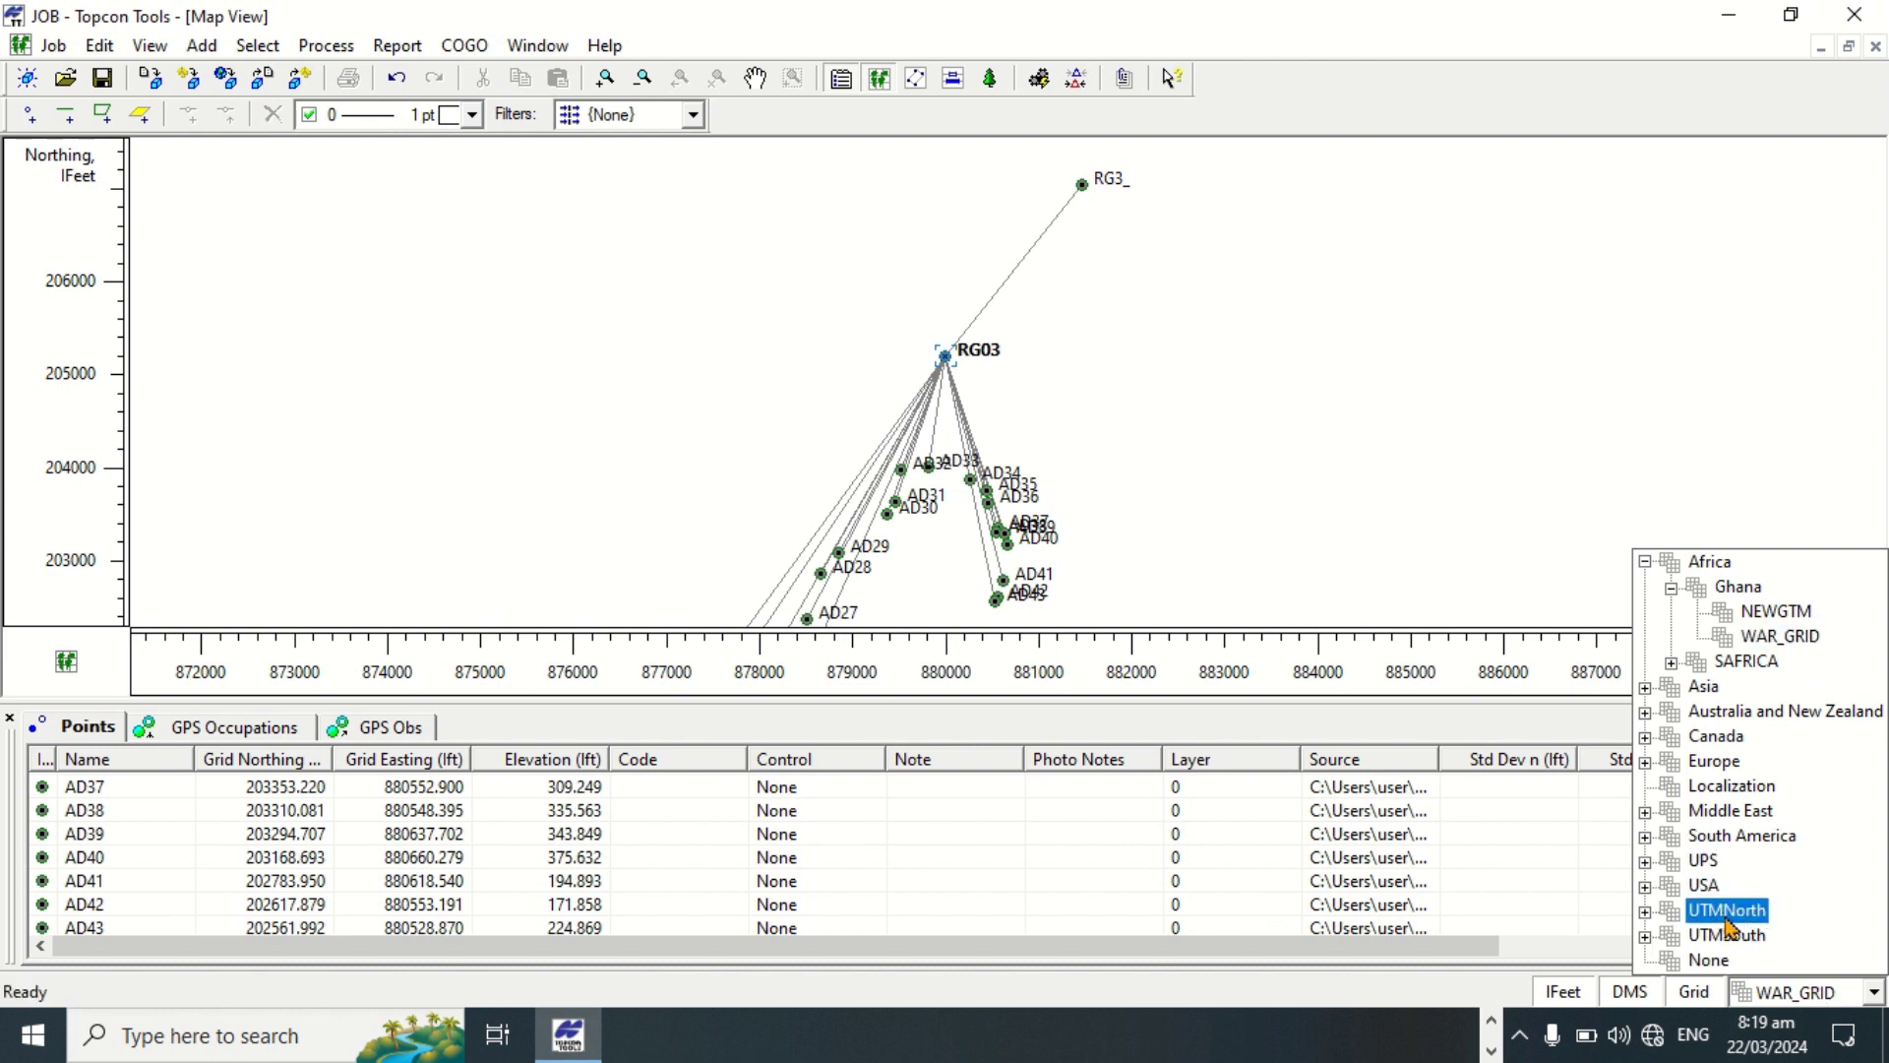
left_click(1644, 911)
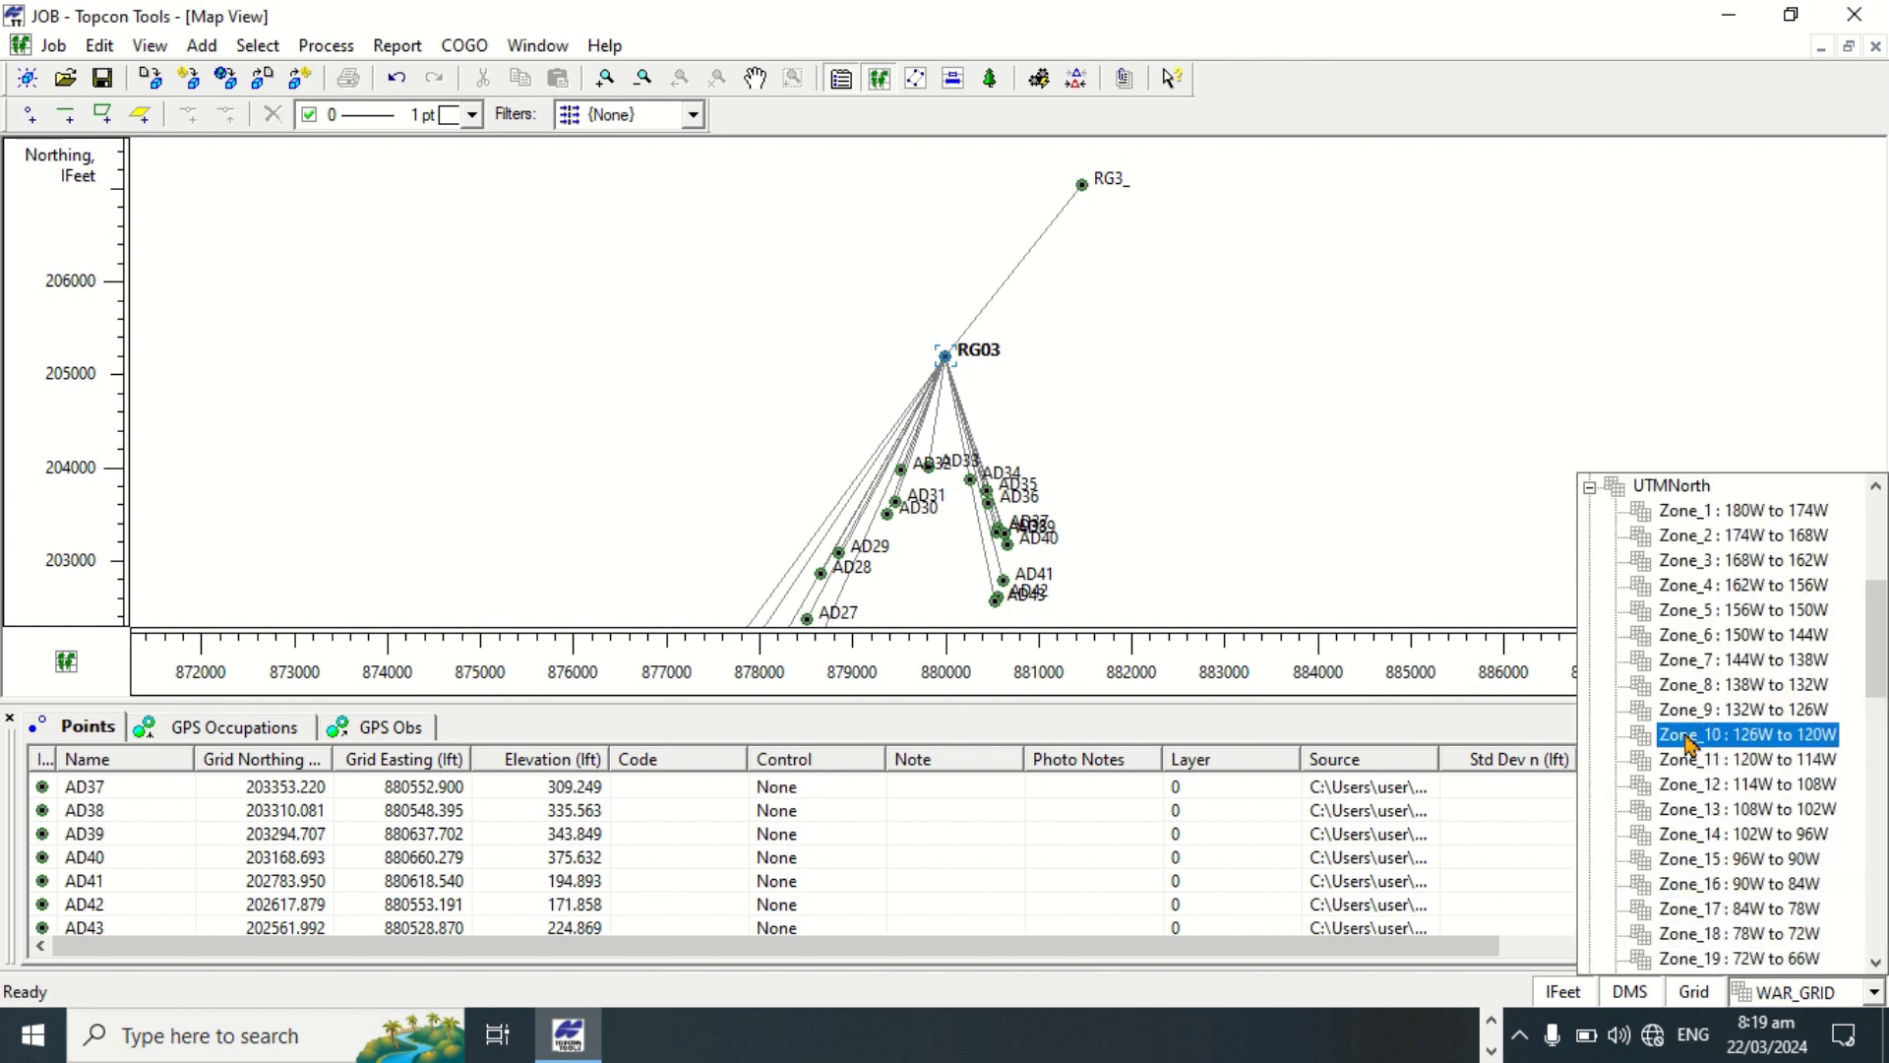
scroll(1685, 728, "down", 3)
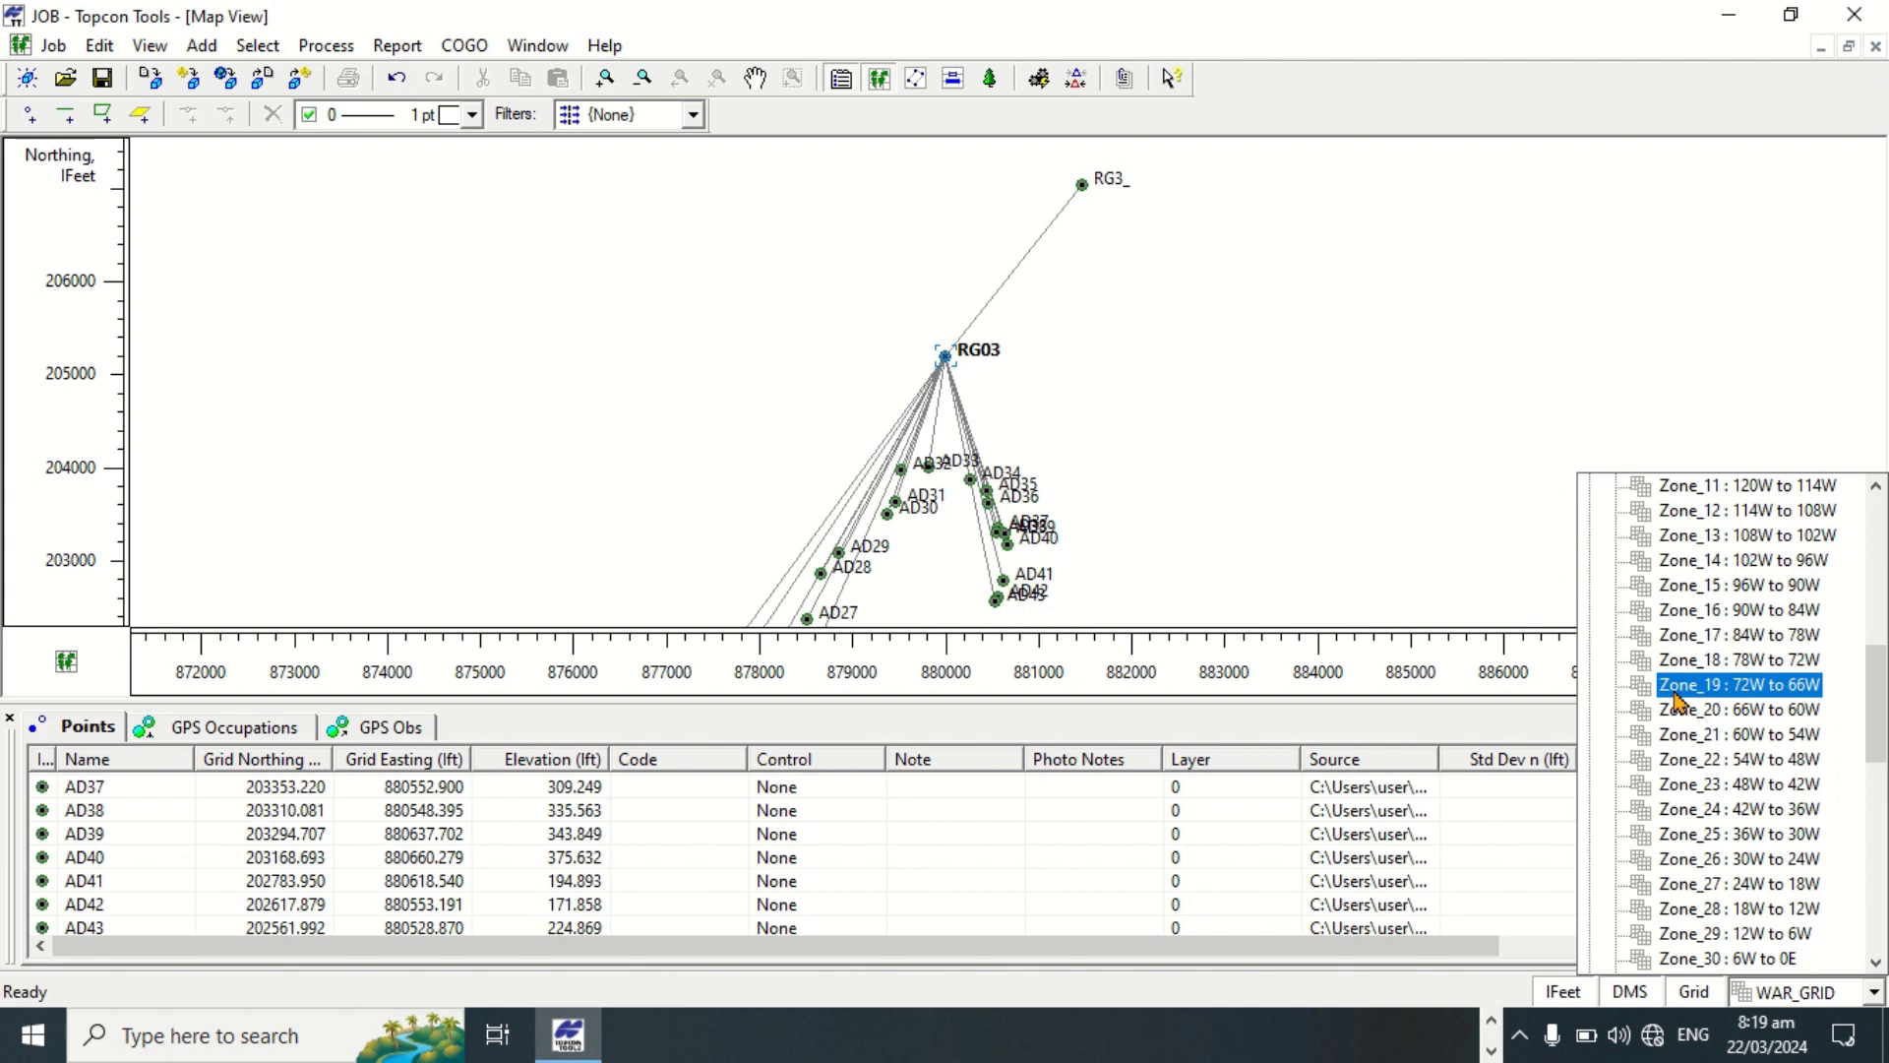
scroll(1678, 701, "down", 4)
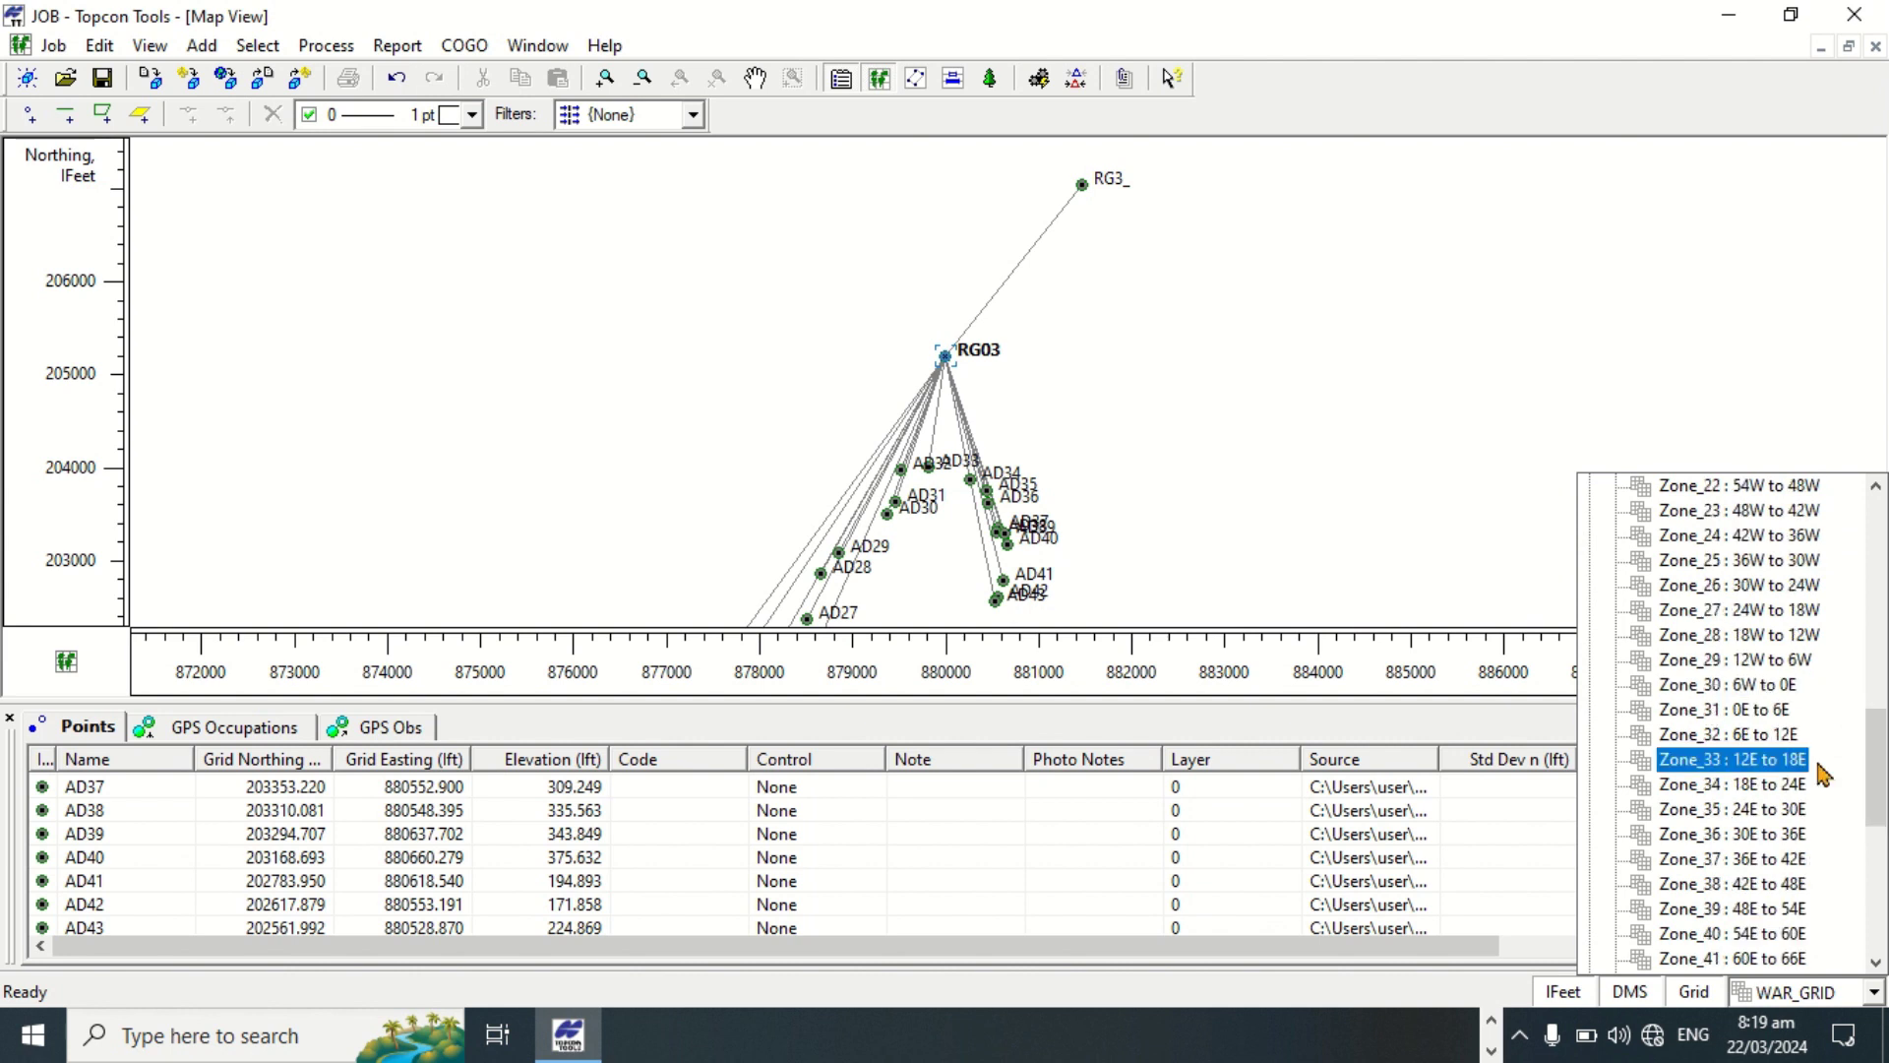
left_click(1723, 694)
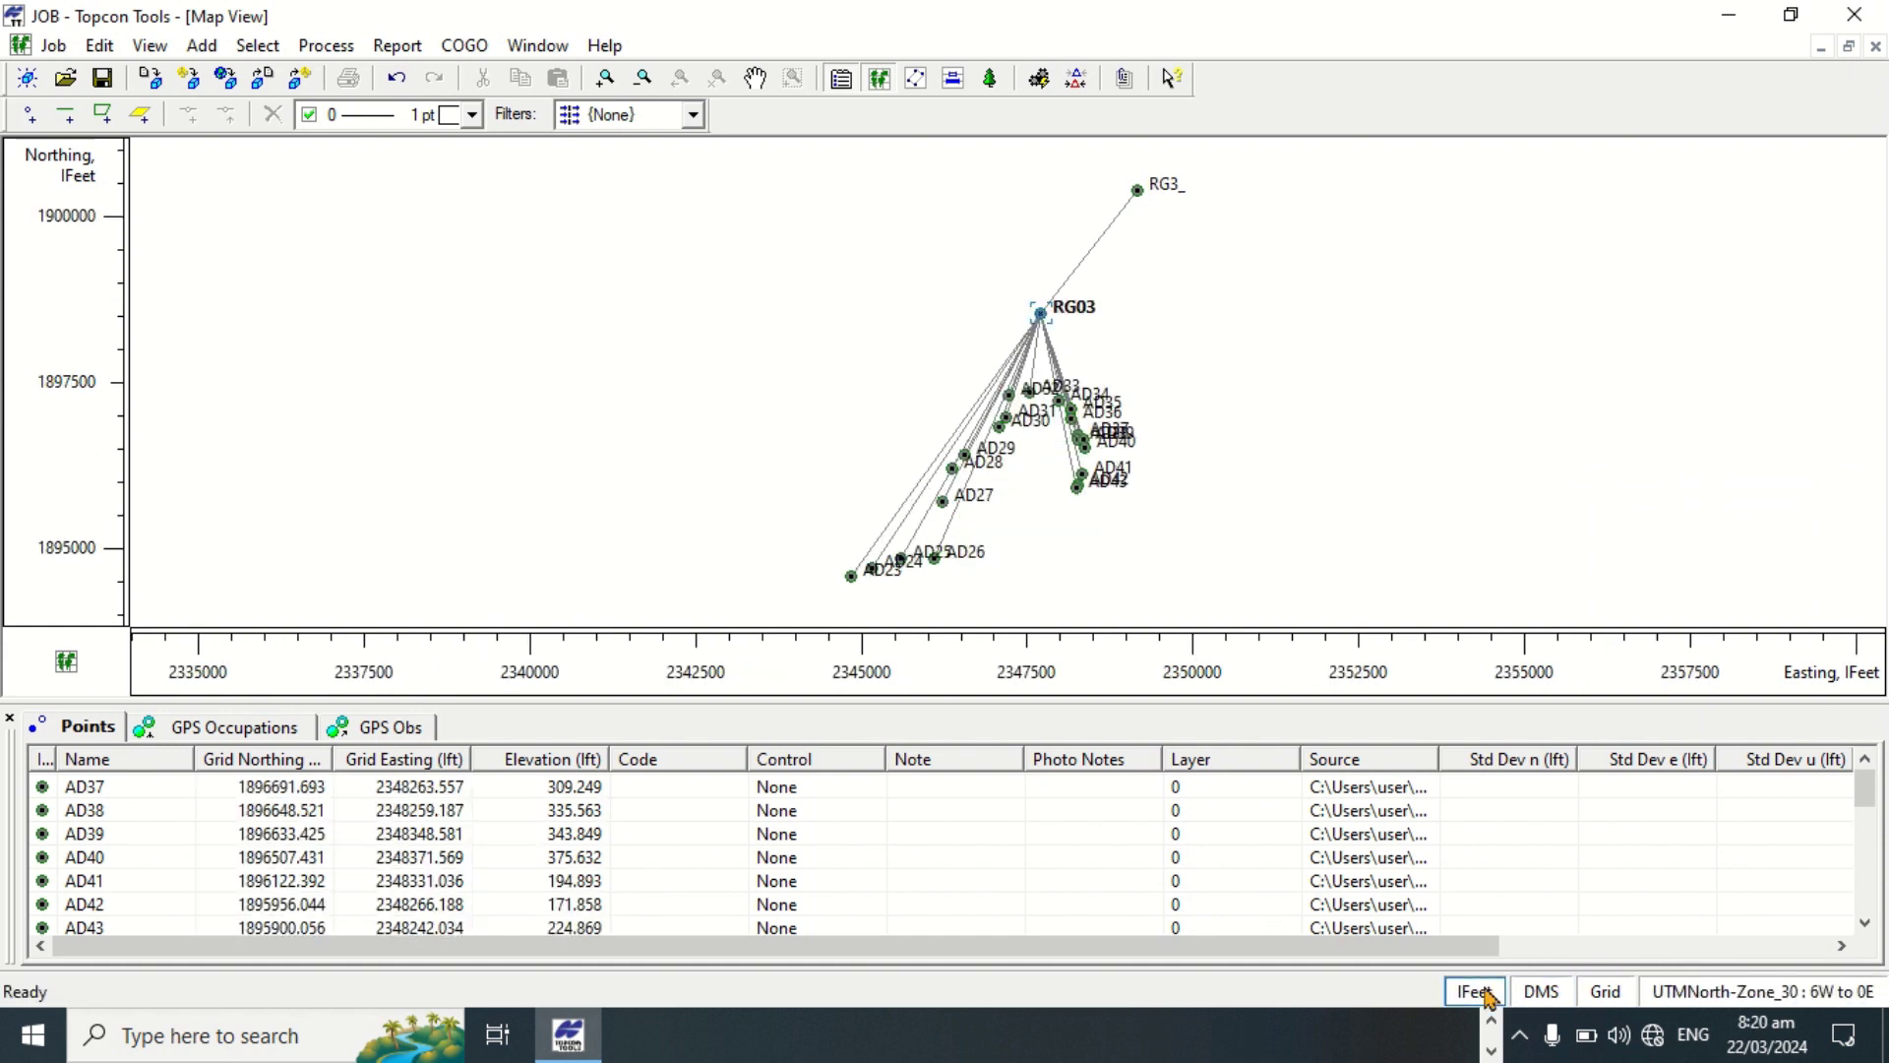
Step: Set the job's linear unit to Meters
left_click(1489, 994)
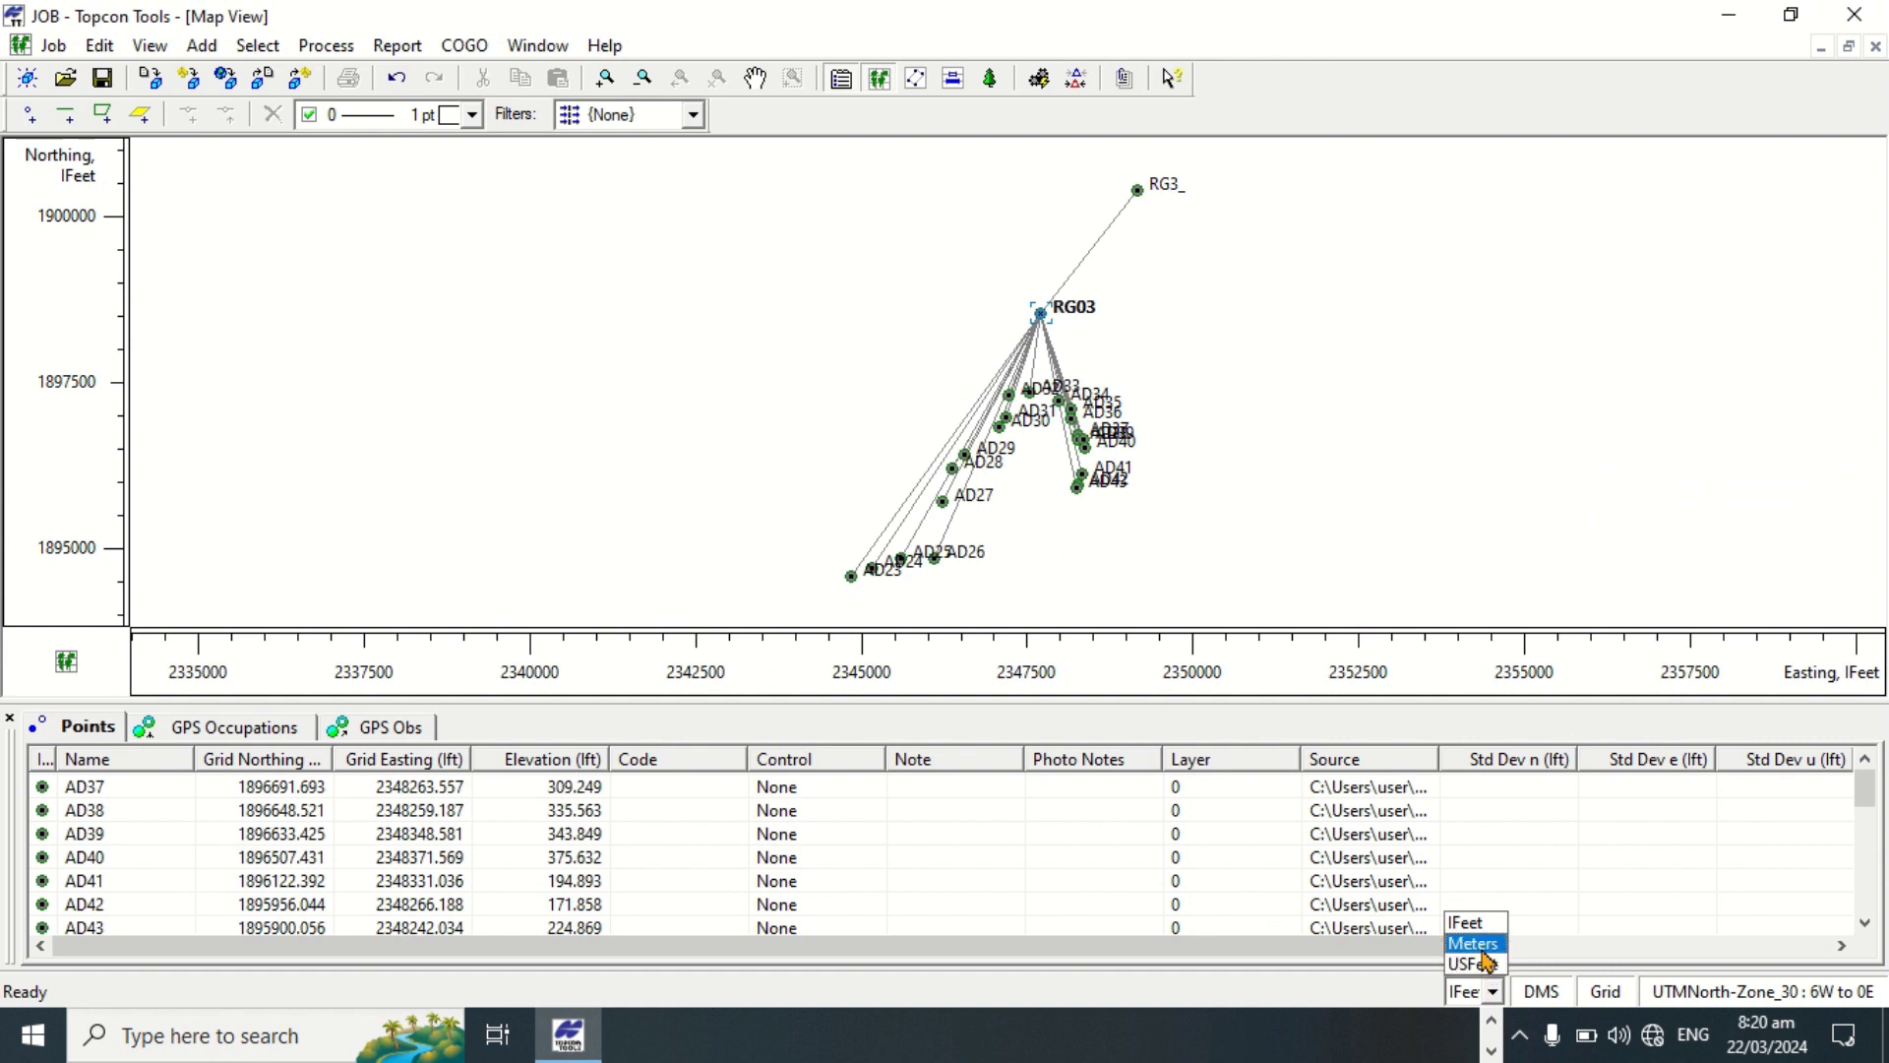
left_click(1486, 947)
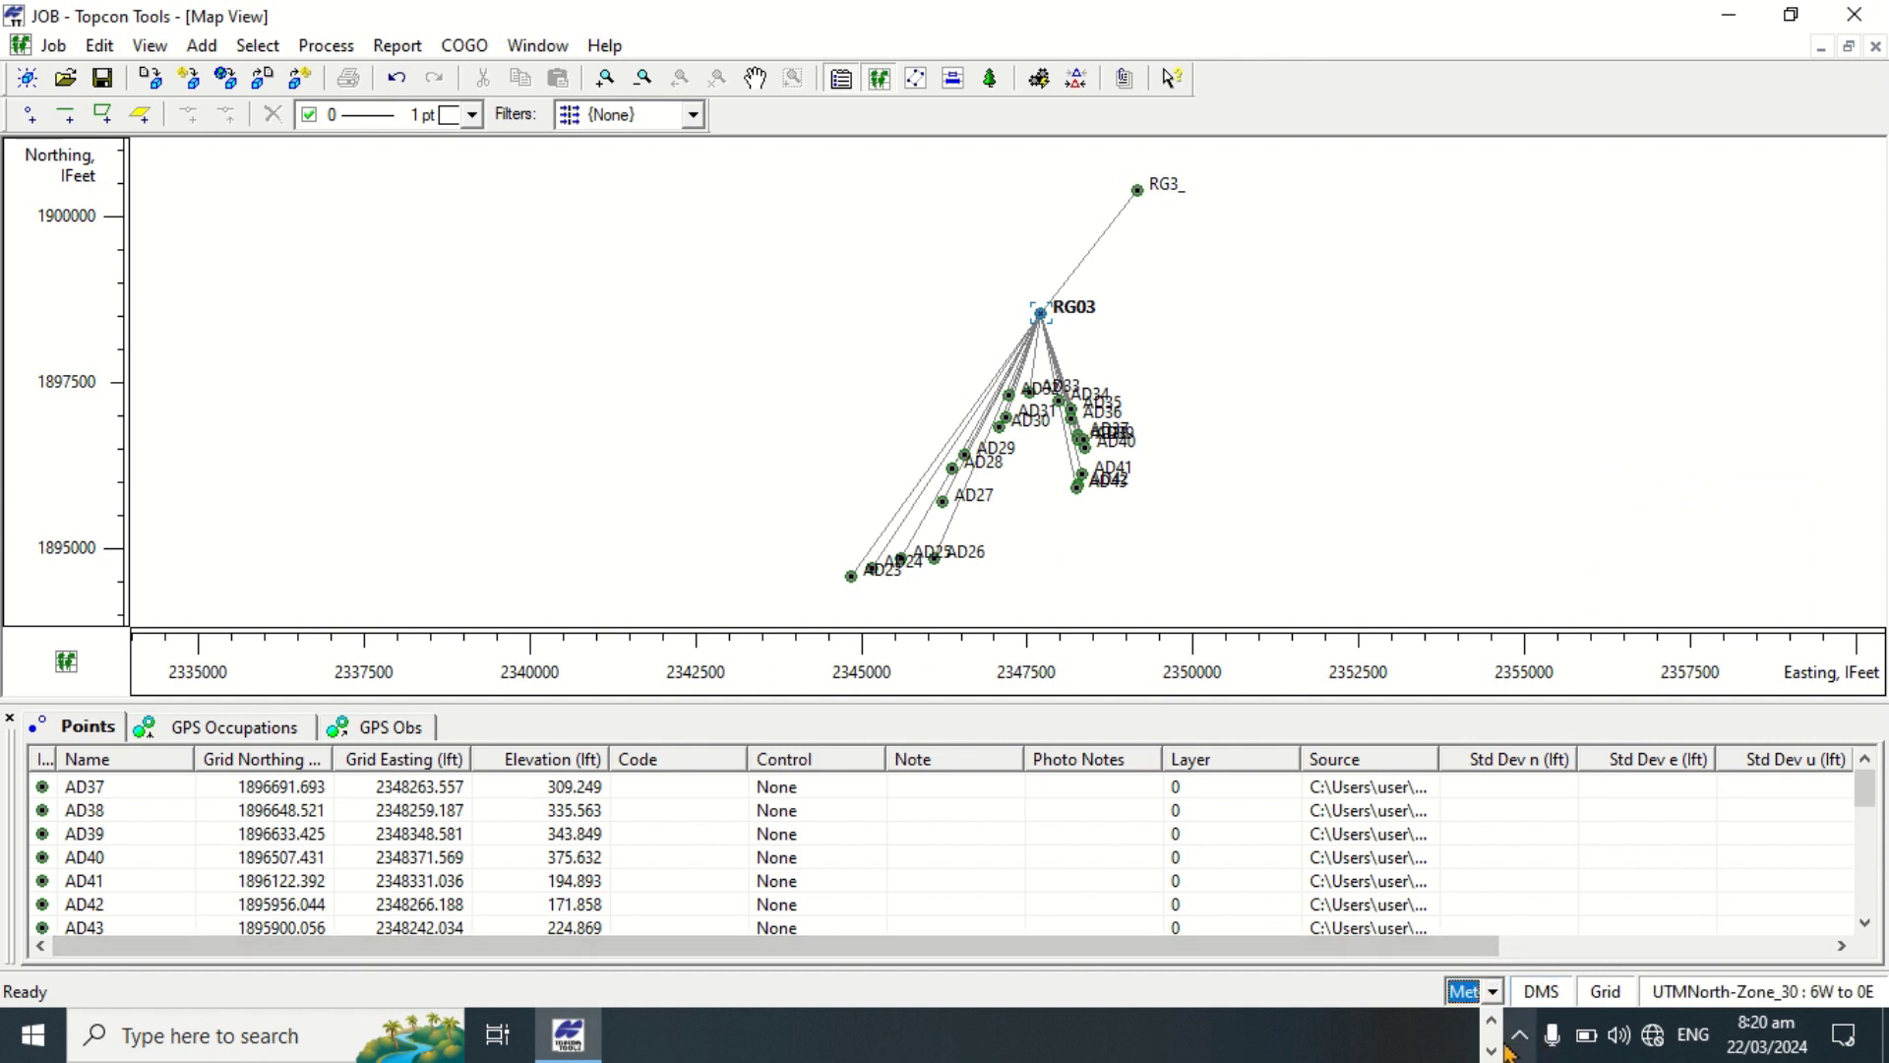
left_click(1722, 997)
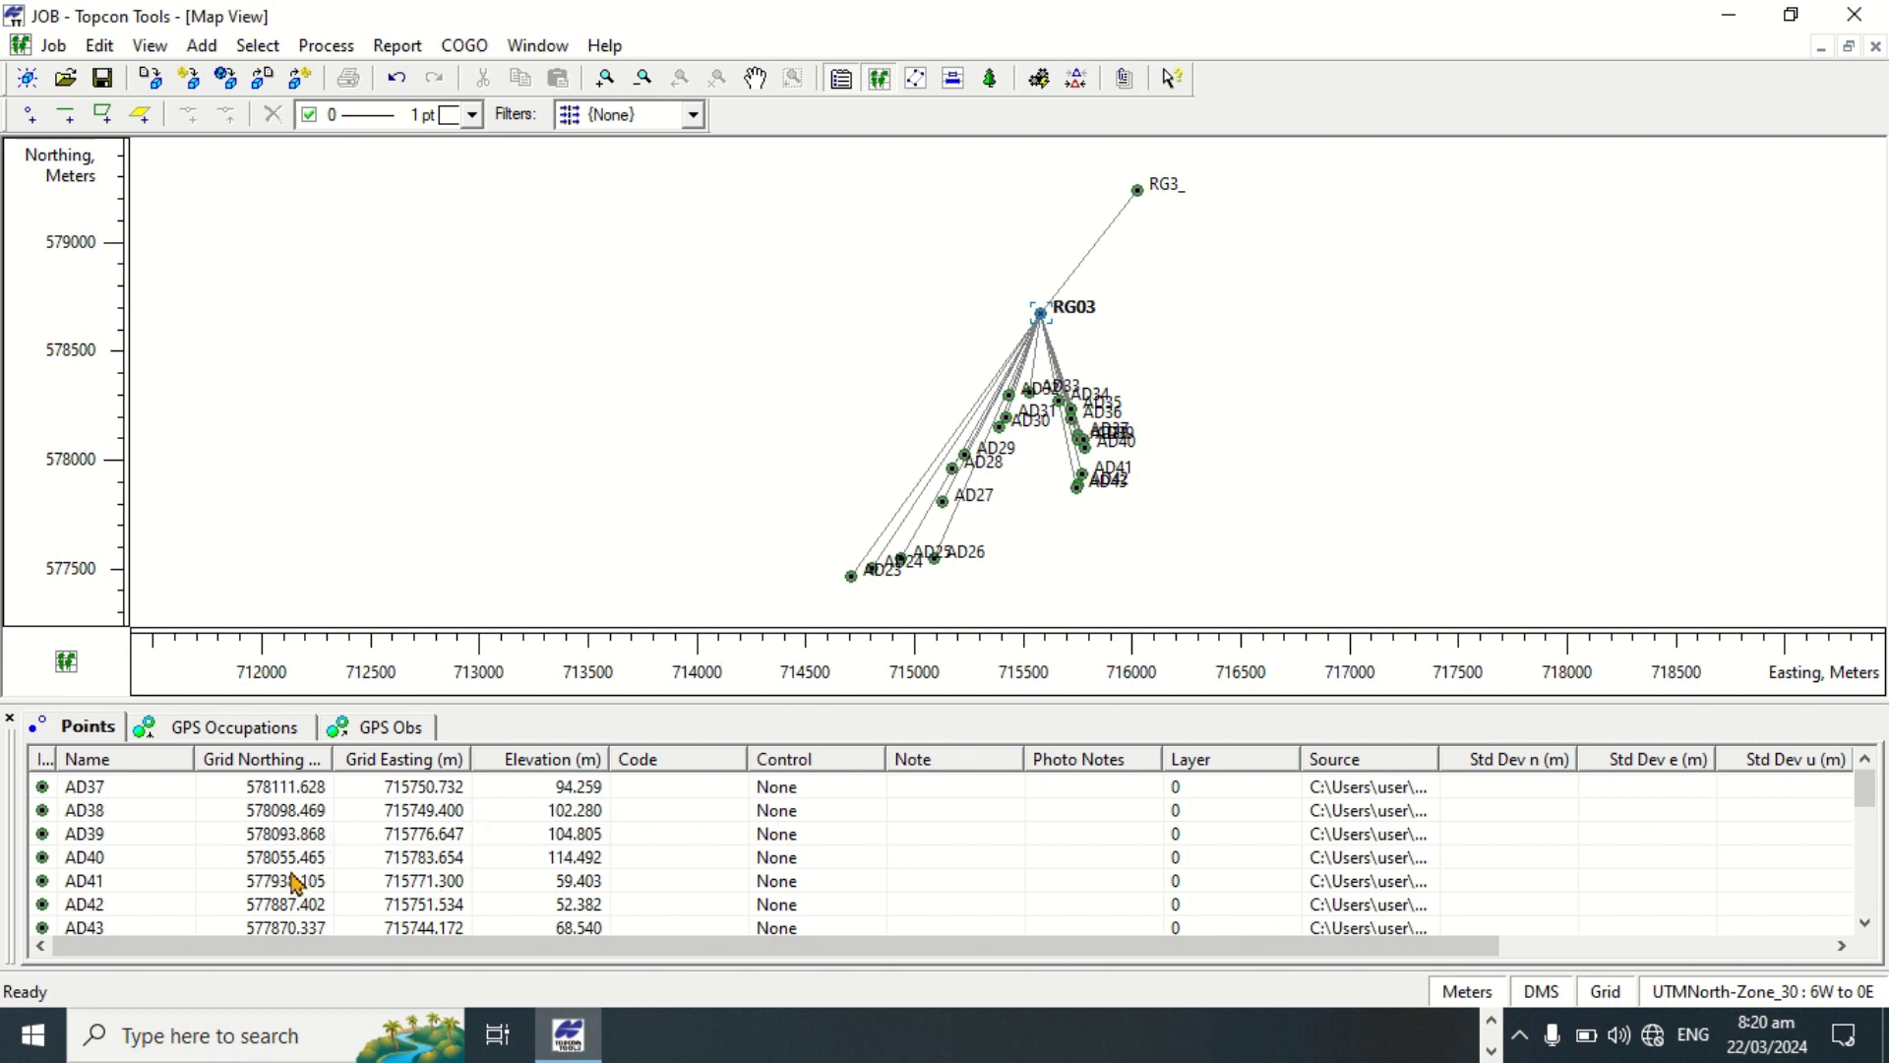
Step: Review the metric grid coordinates in the points table and in base point RG03's properties, closing them without changes
scroll(511, 832, "down", 5)
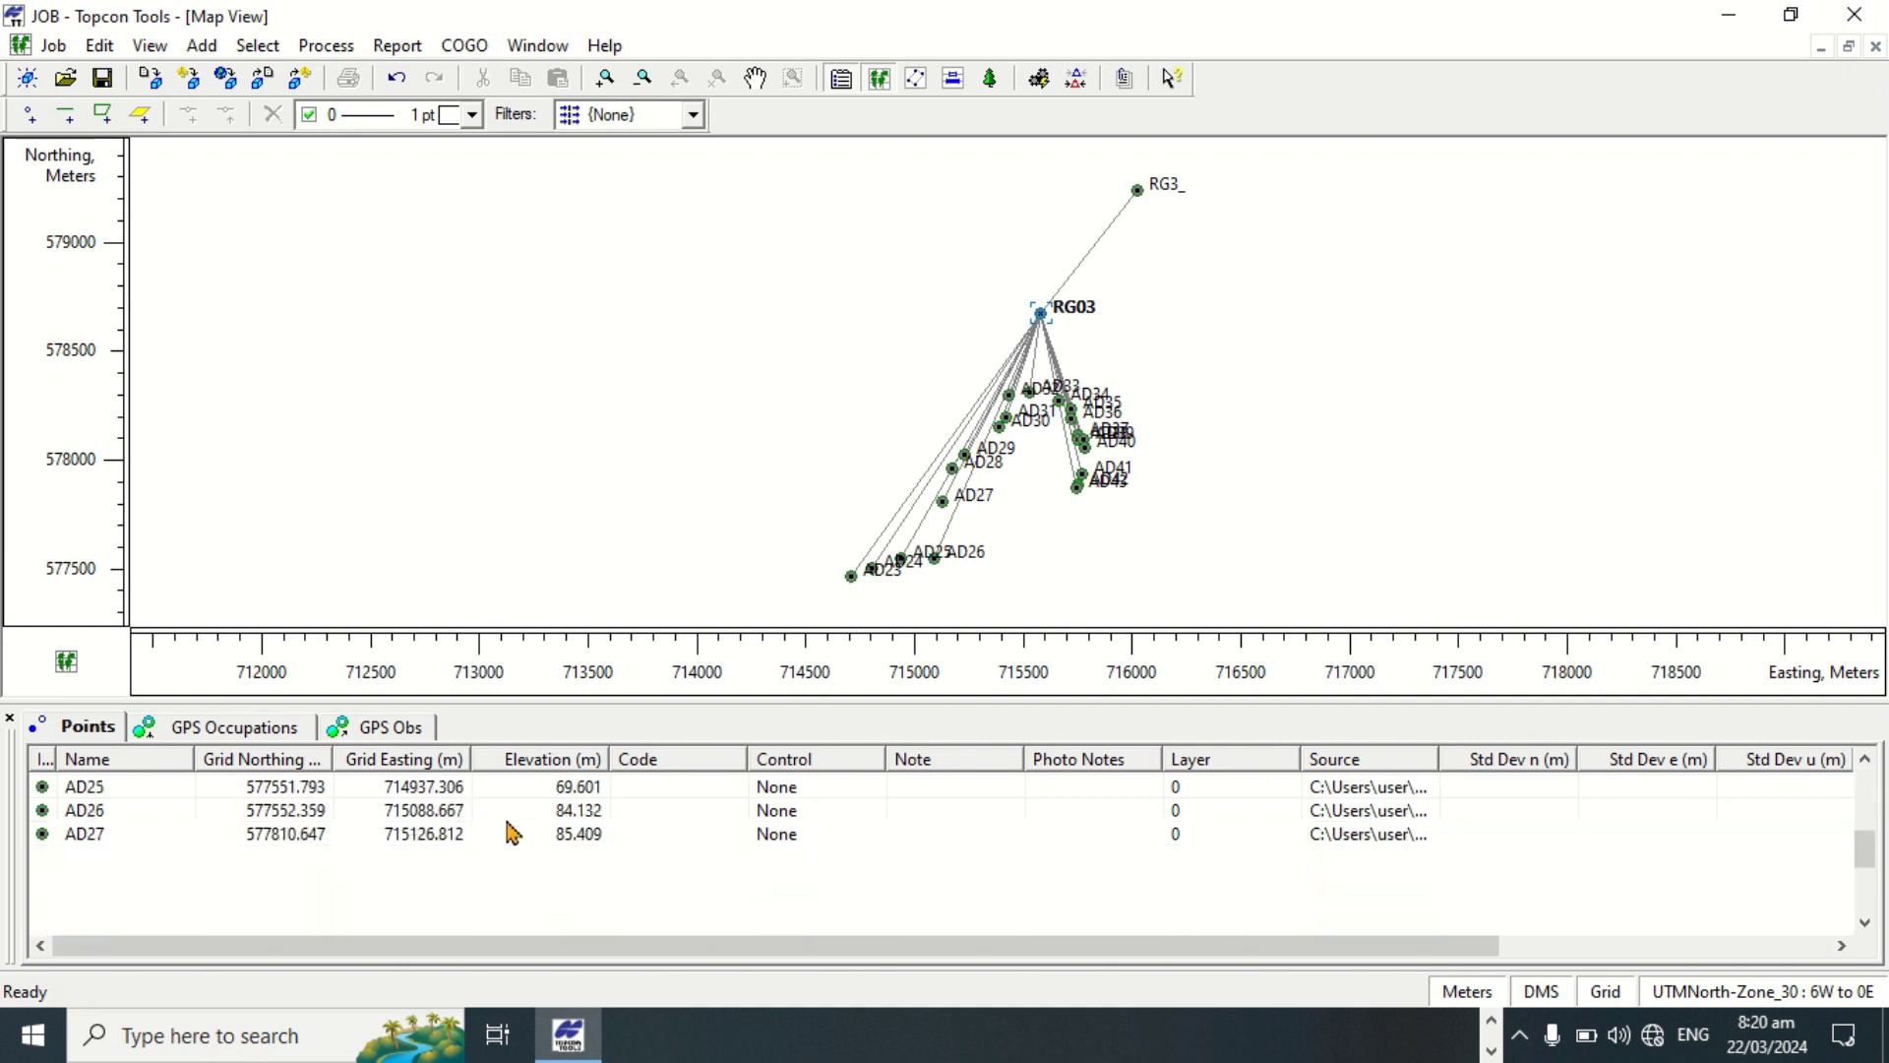
scroll(510, 857, "down", 1)
scroll(512, 858, "up", 5)
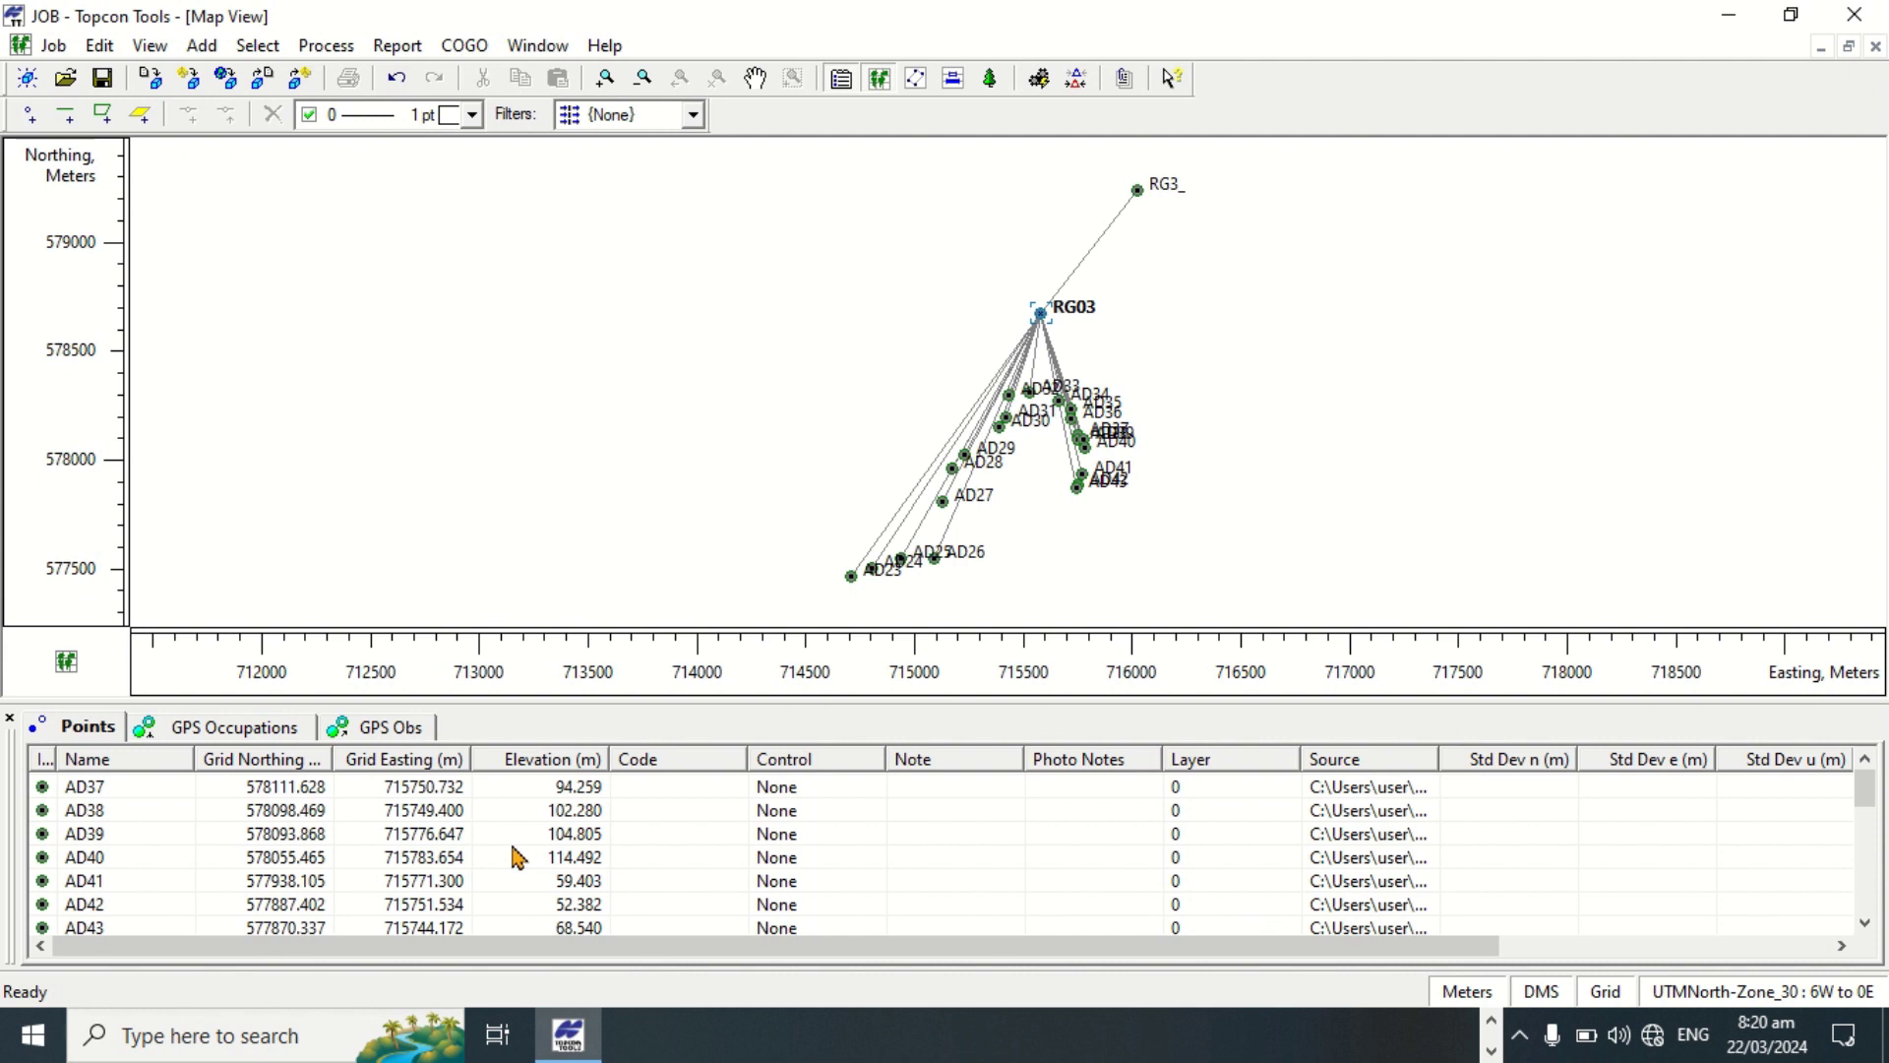
left_click(1043, 317)
double_click(1043, 317)
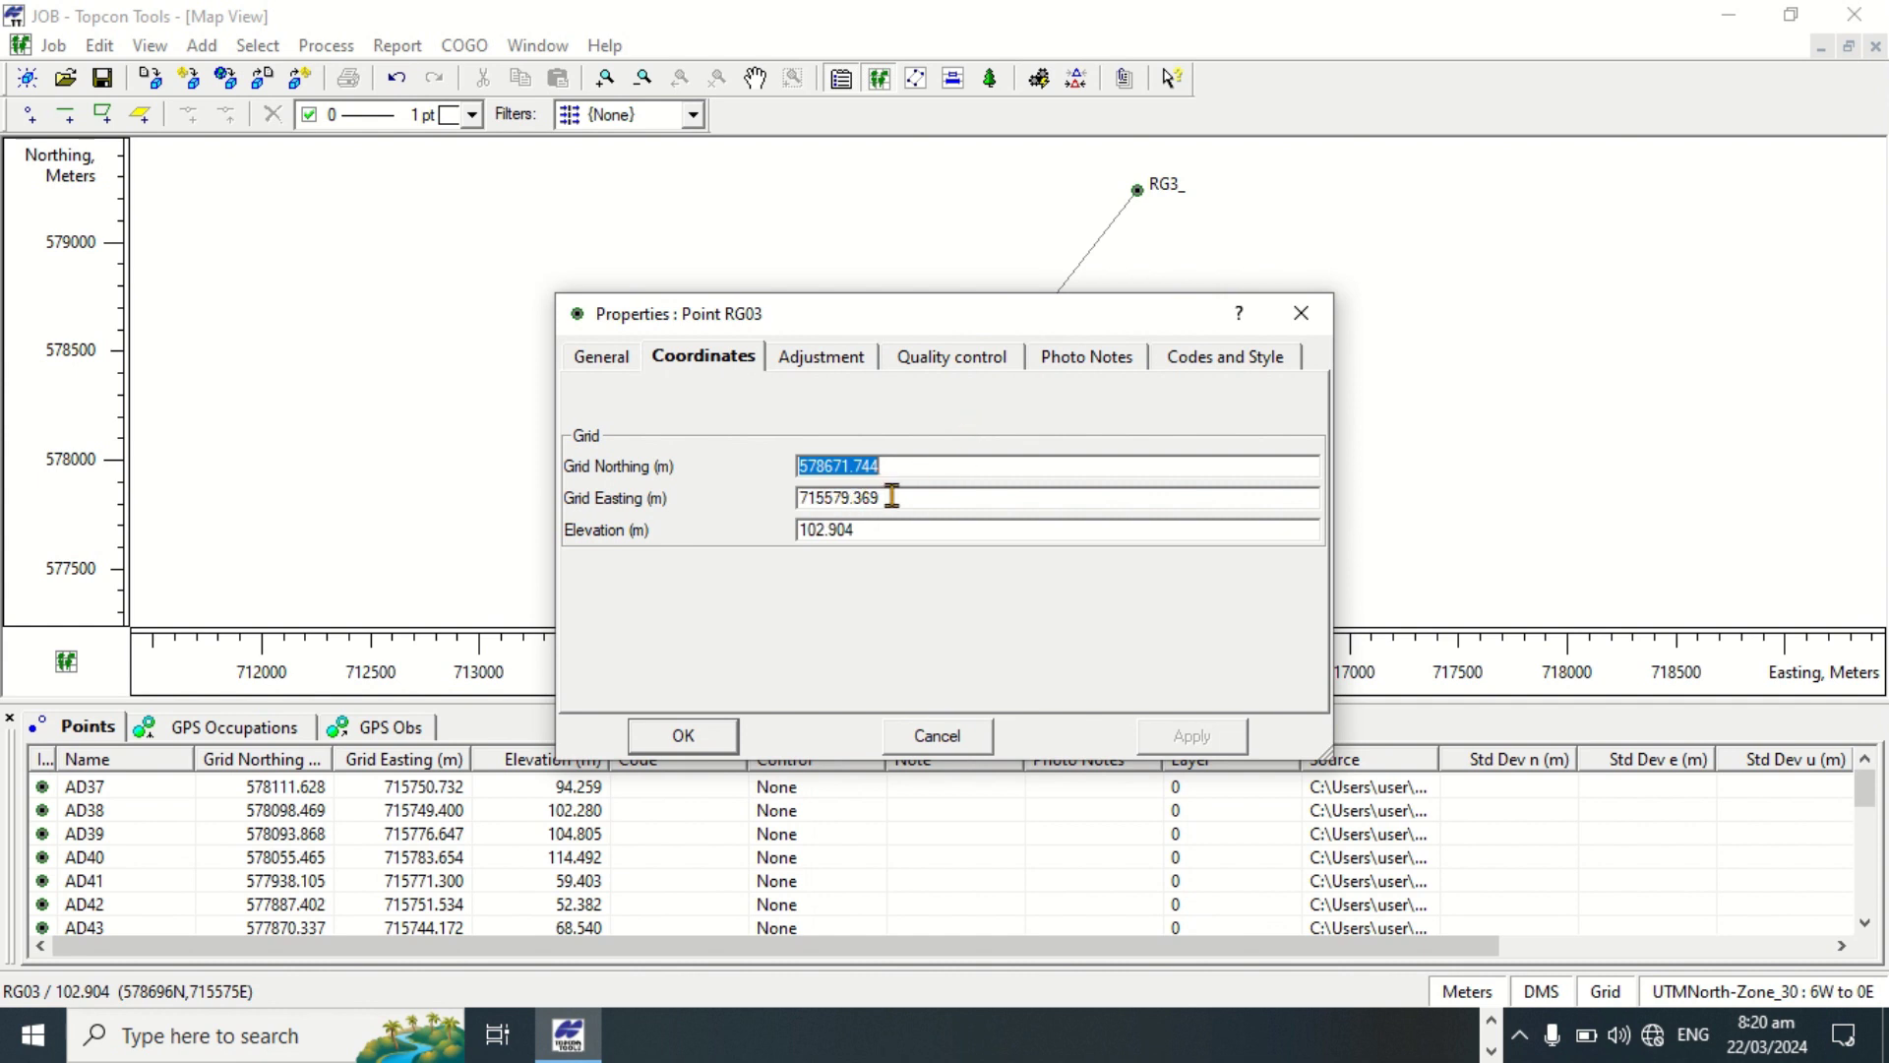
left_click(1301, 313)
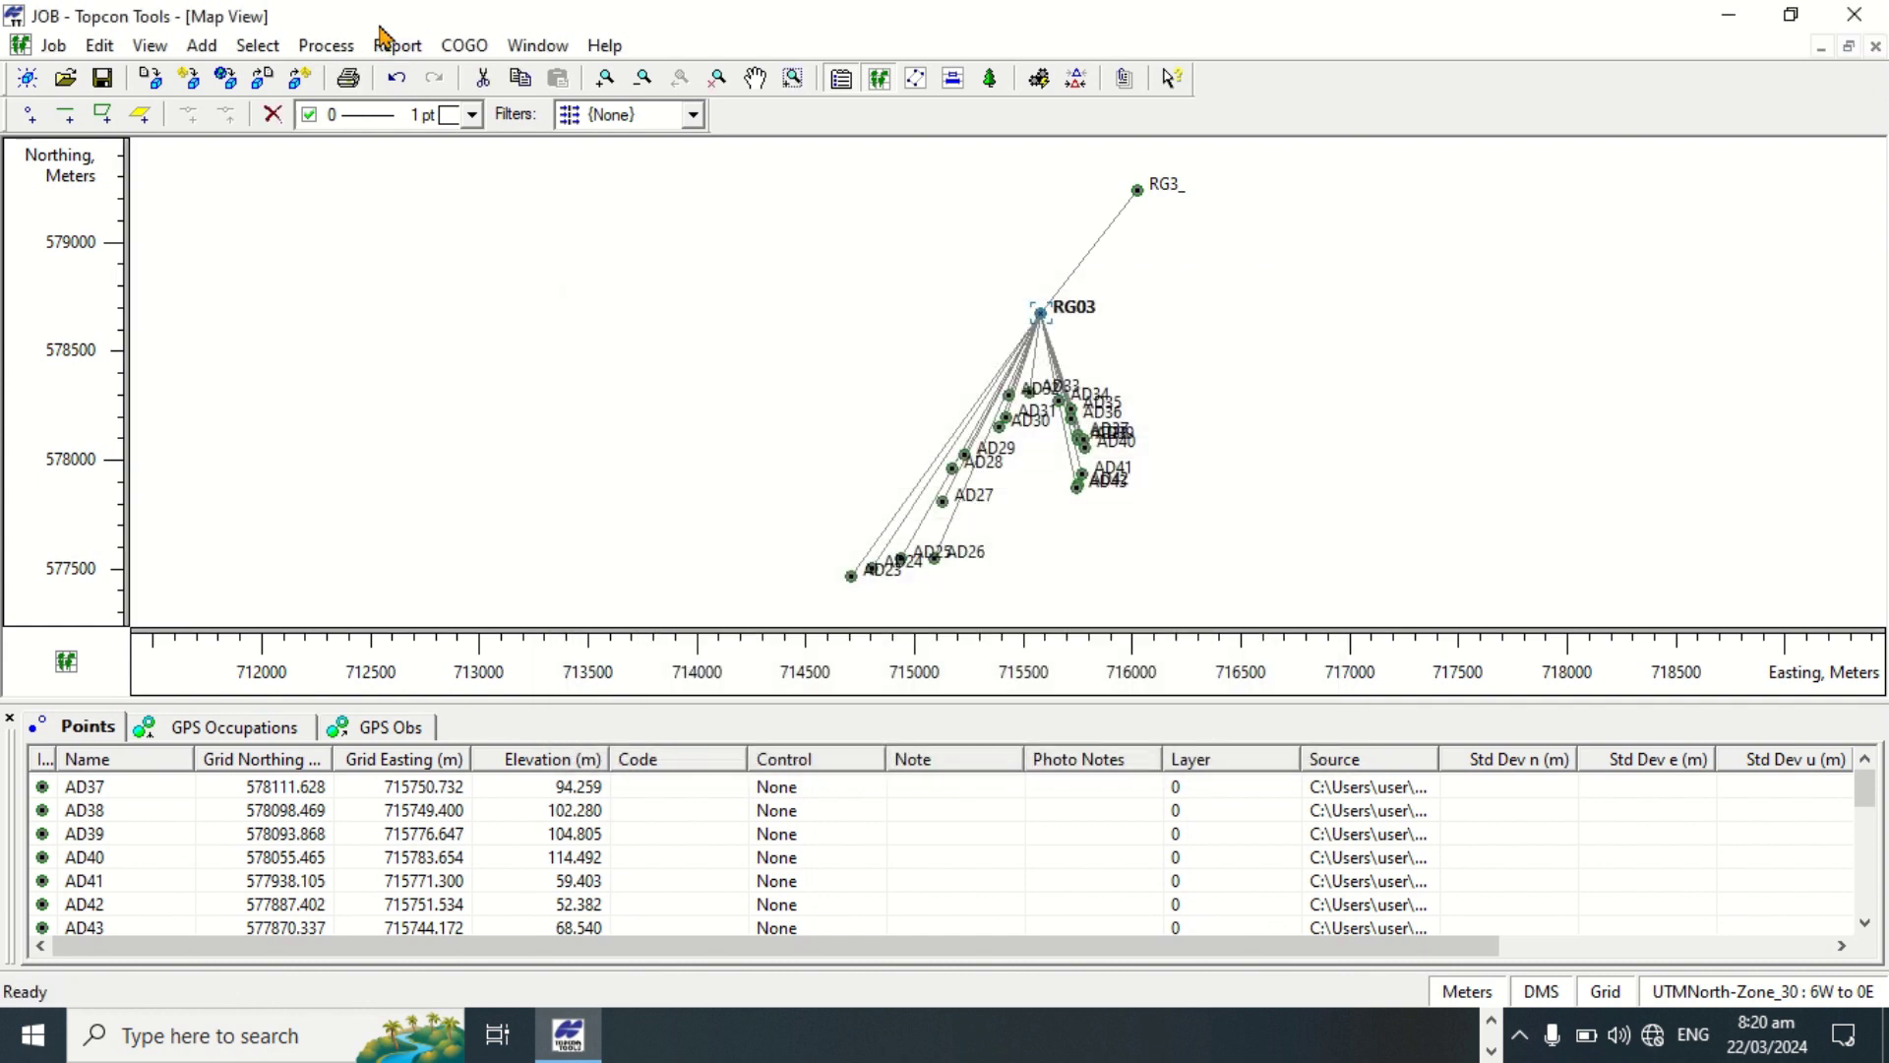
left_click(323, 45)
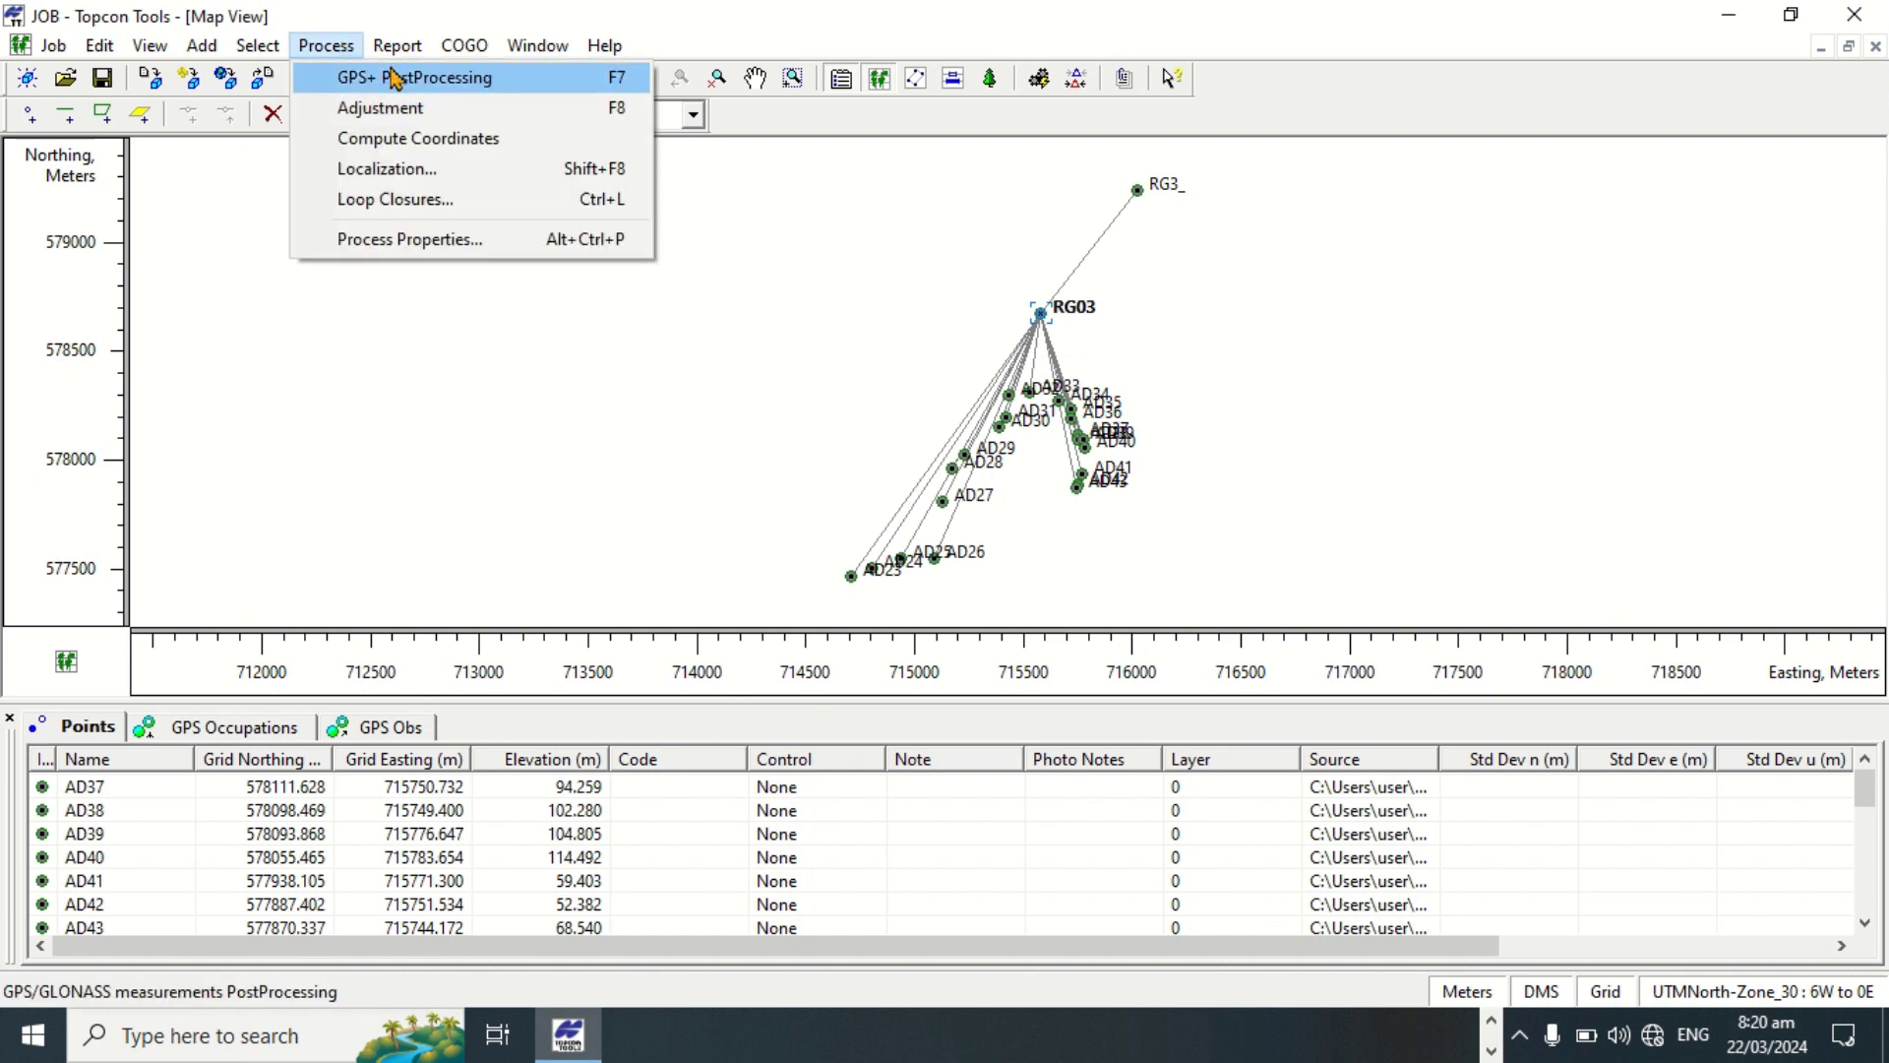
mouse_move(396, 45)
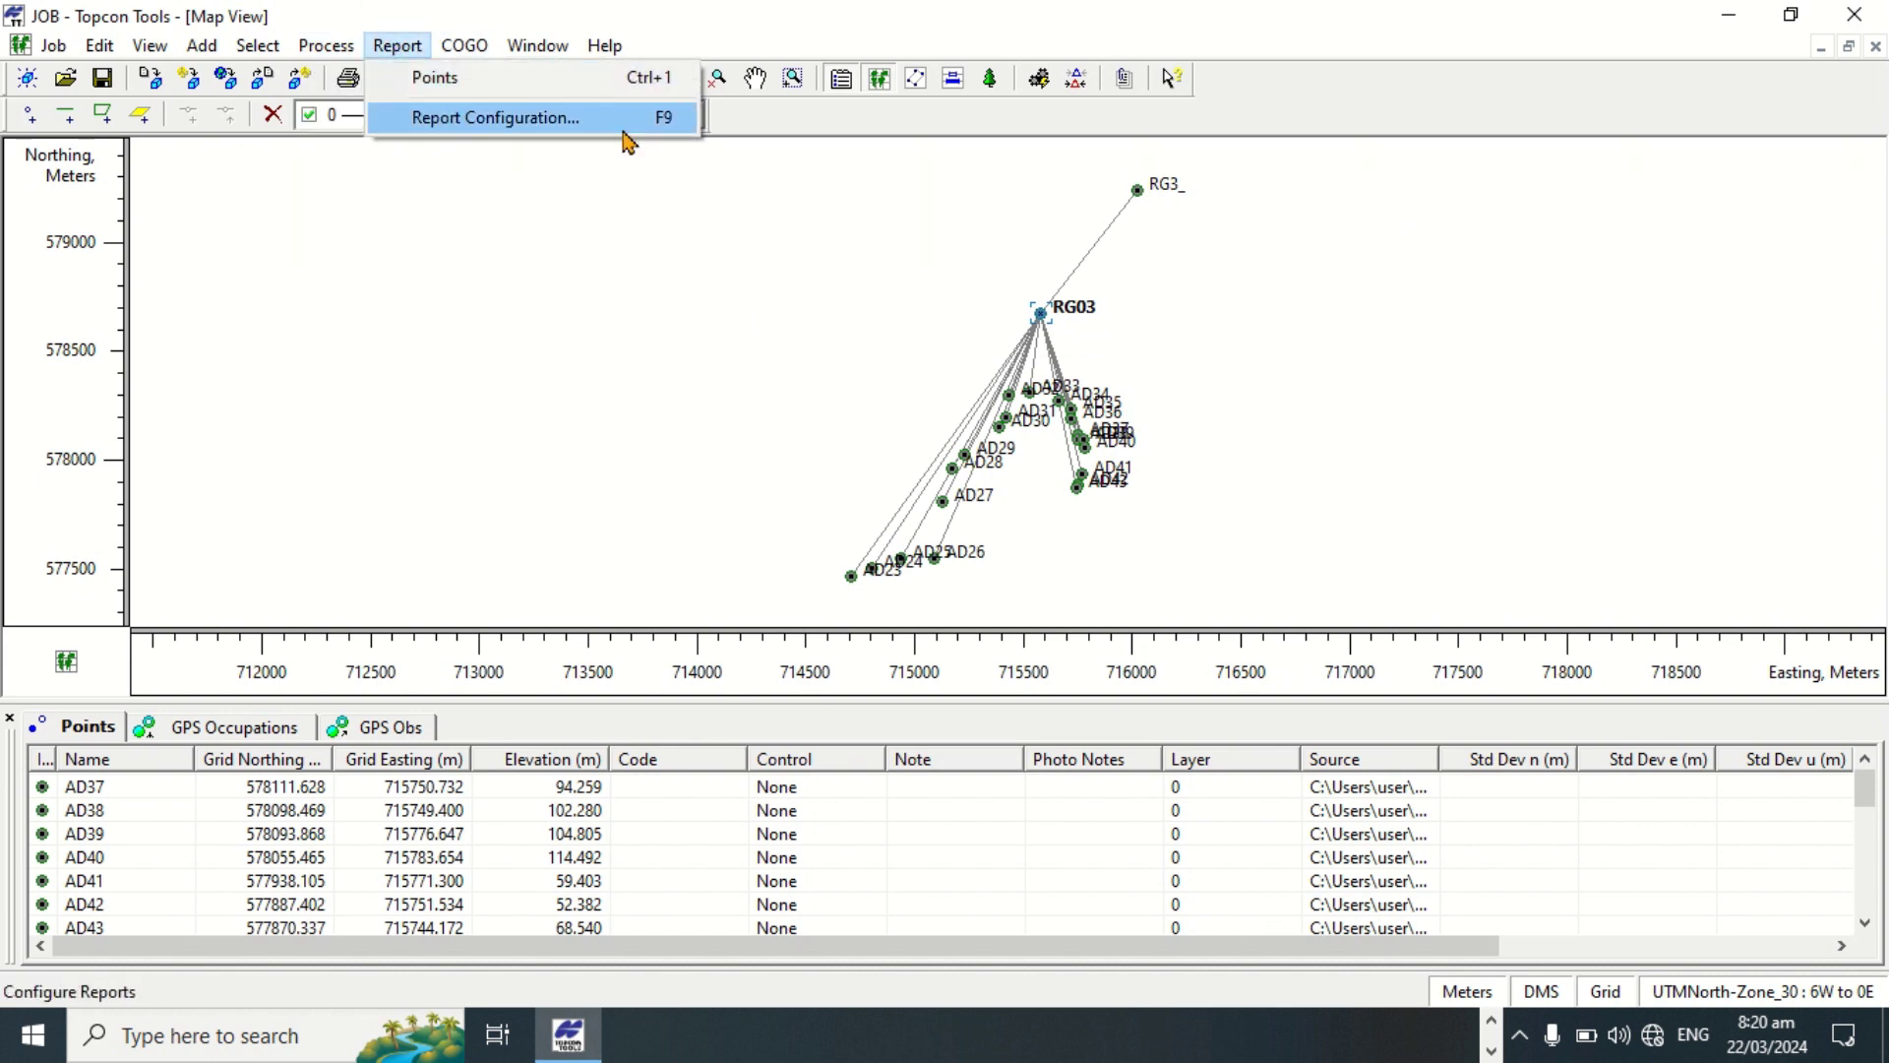
mouse_move(150, 45)
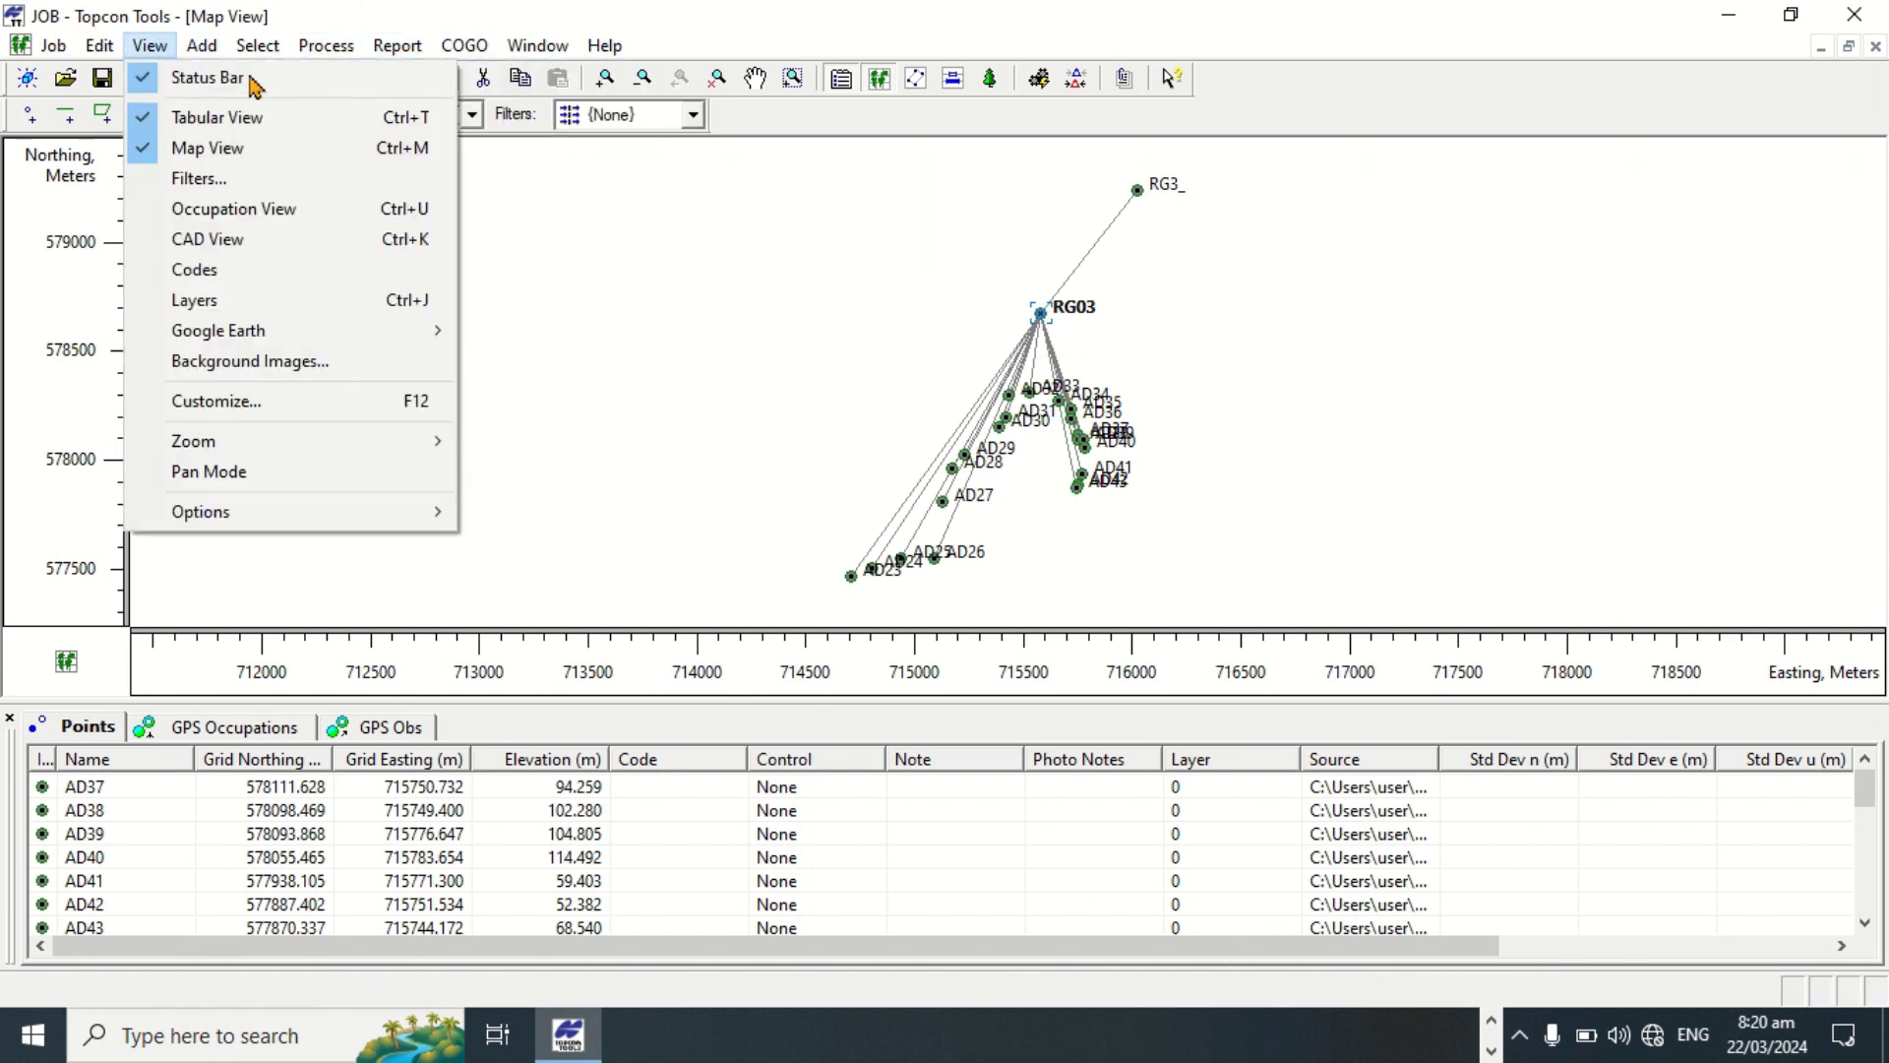
left_click(638, 299)
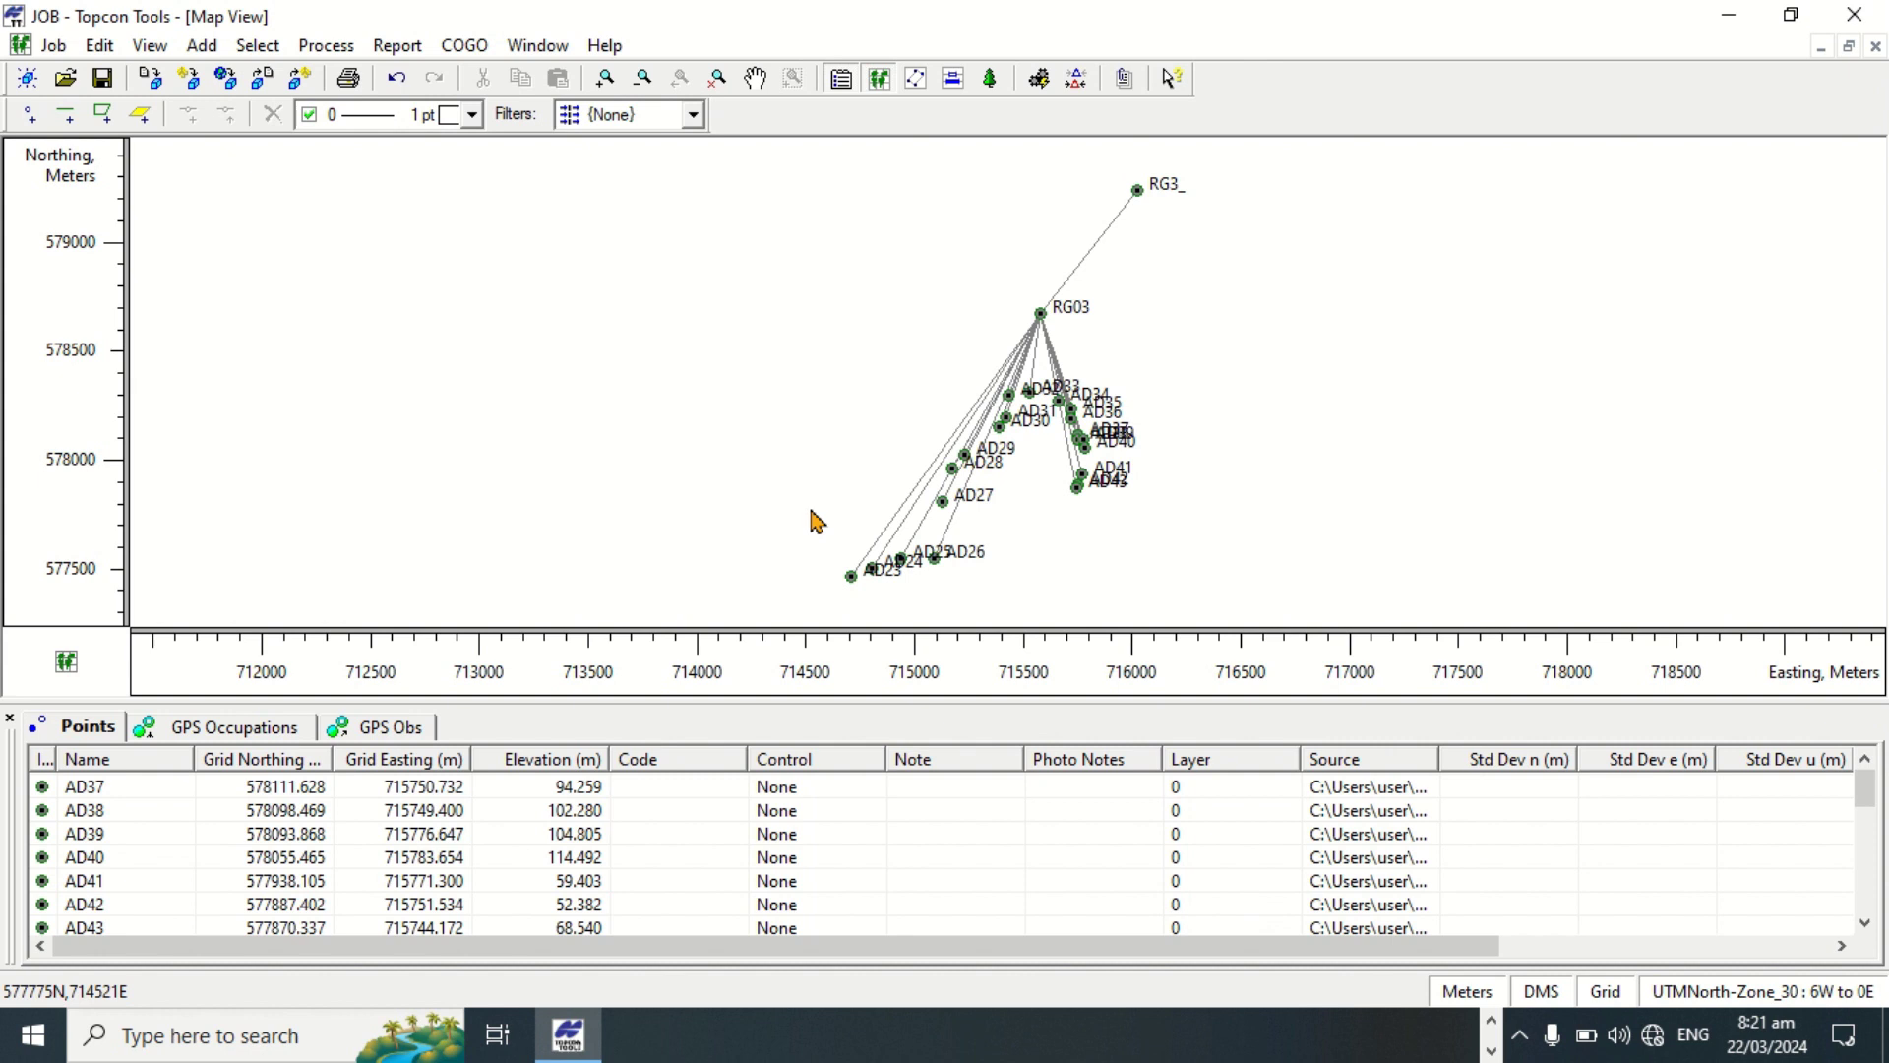
mouse_move(1012, 8)
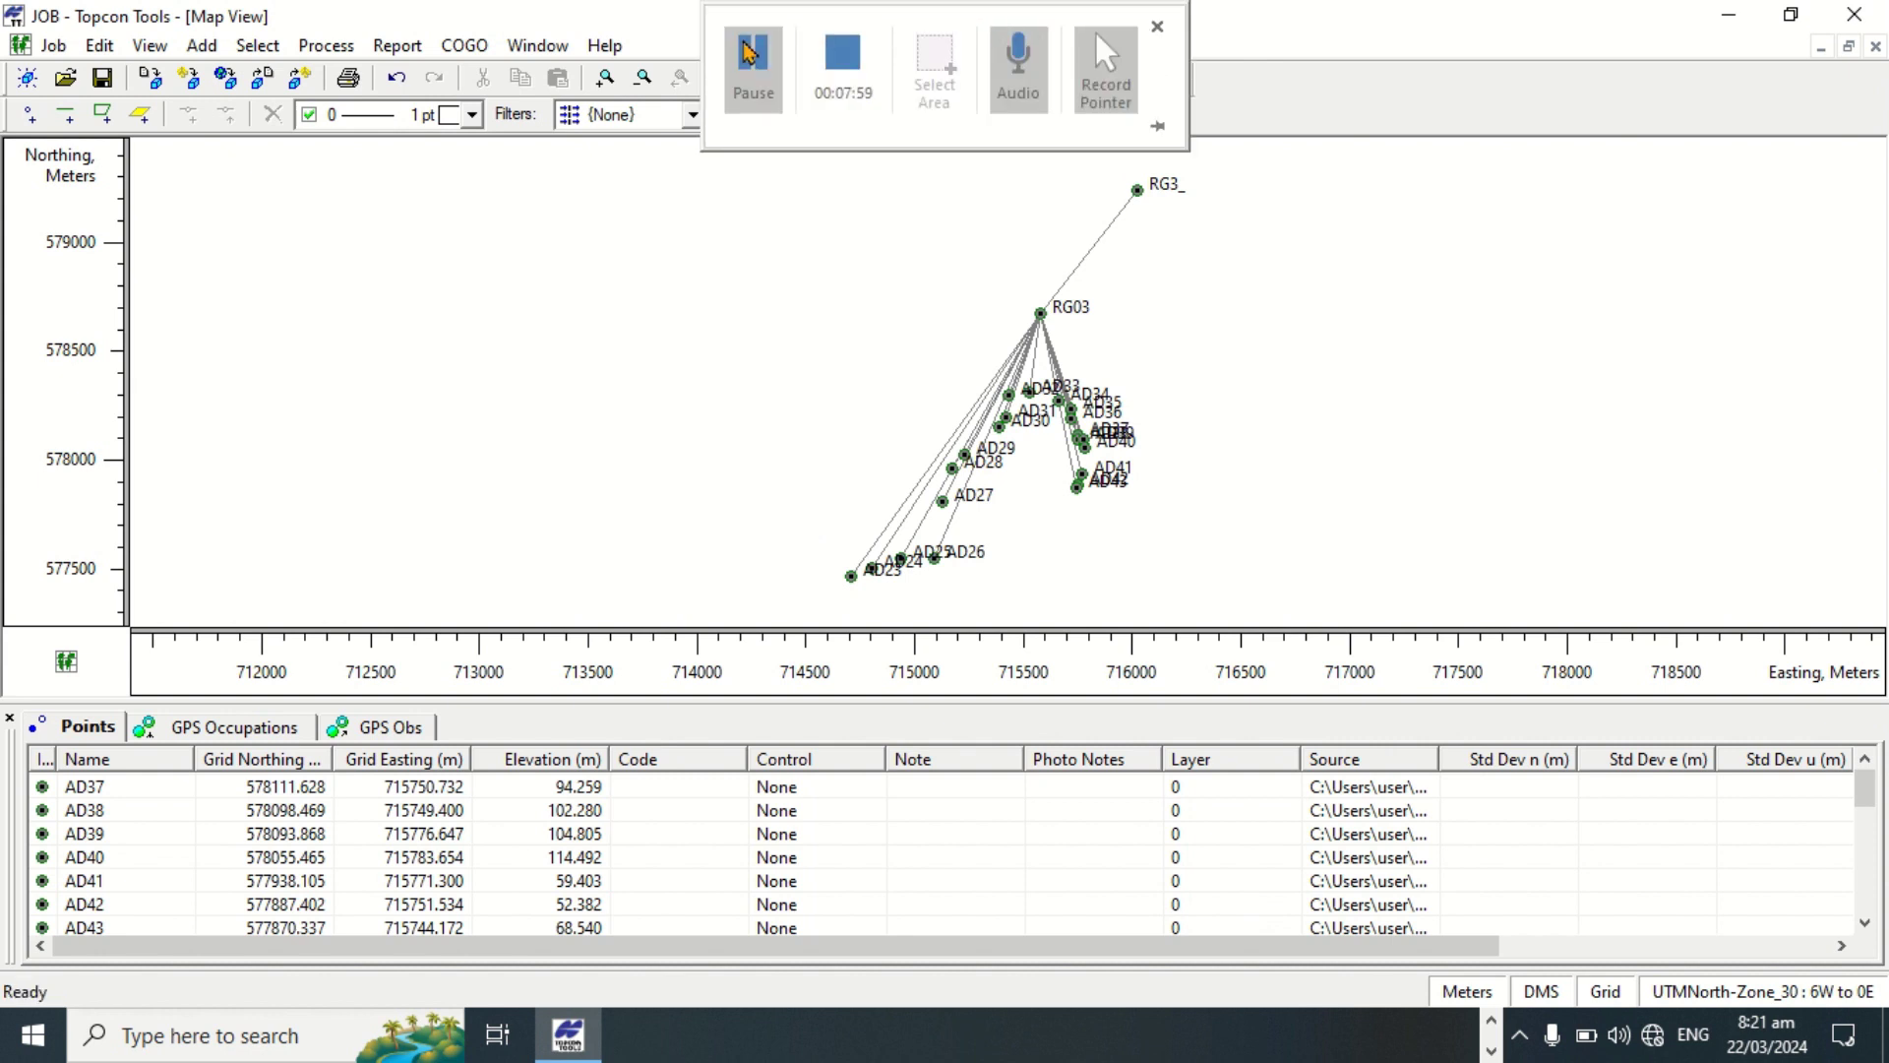